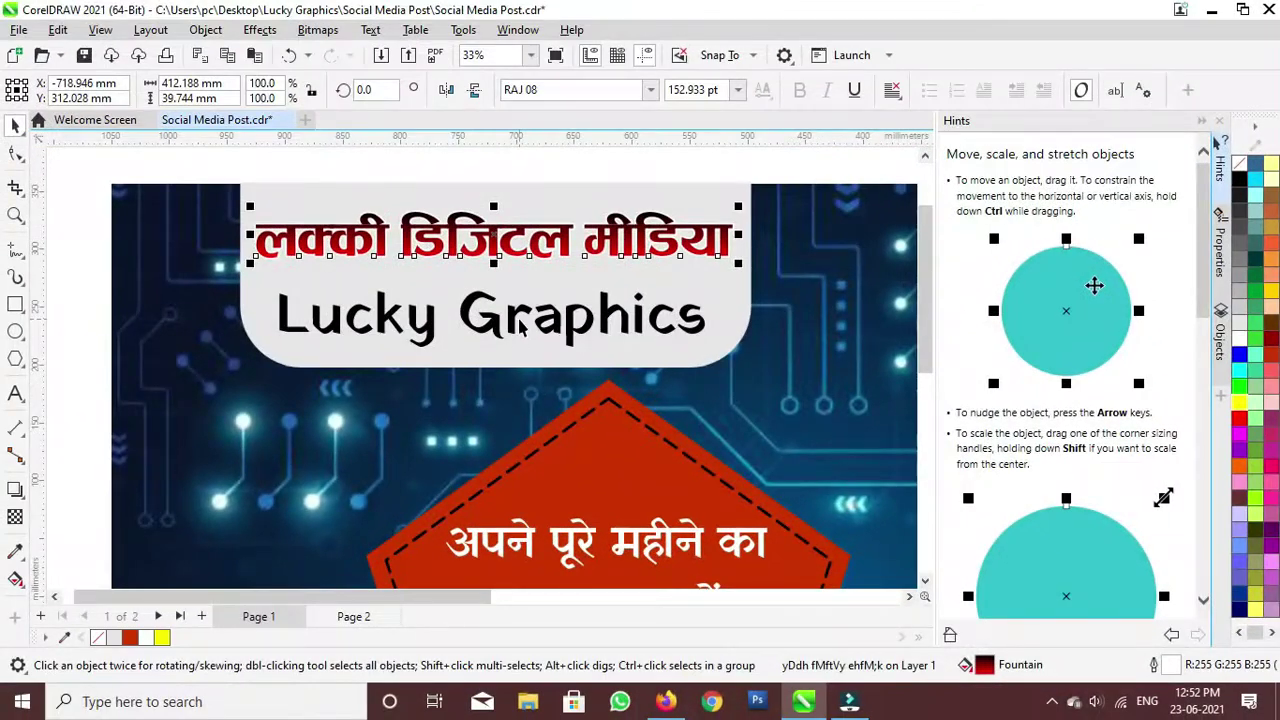
Step: Give the Lucky Graphics text a fountain fill running vertically, top to bottom
{"action": "left_click", "coordinate": [519, 319]}
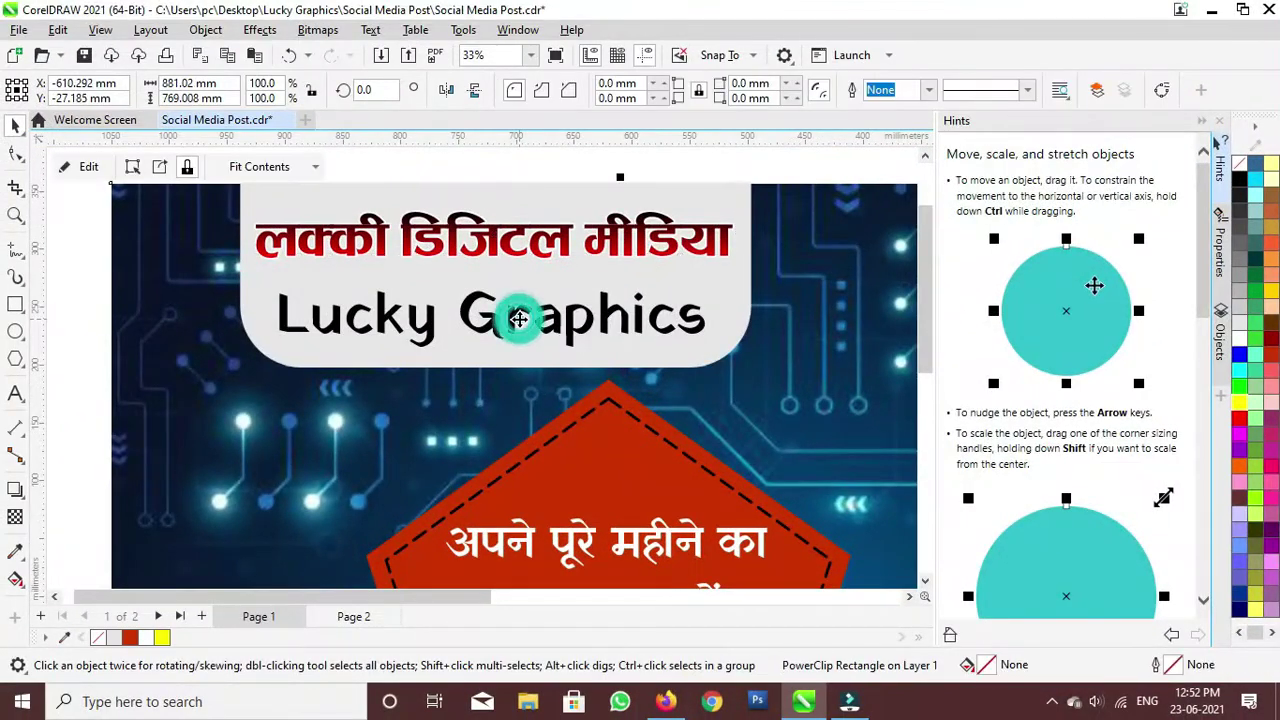
{"action": "left_click", "coordinate": [513, 325]}
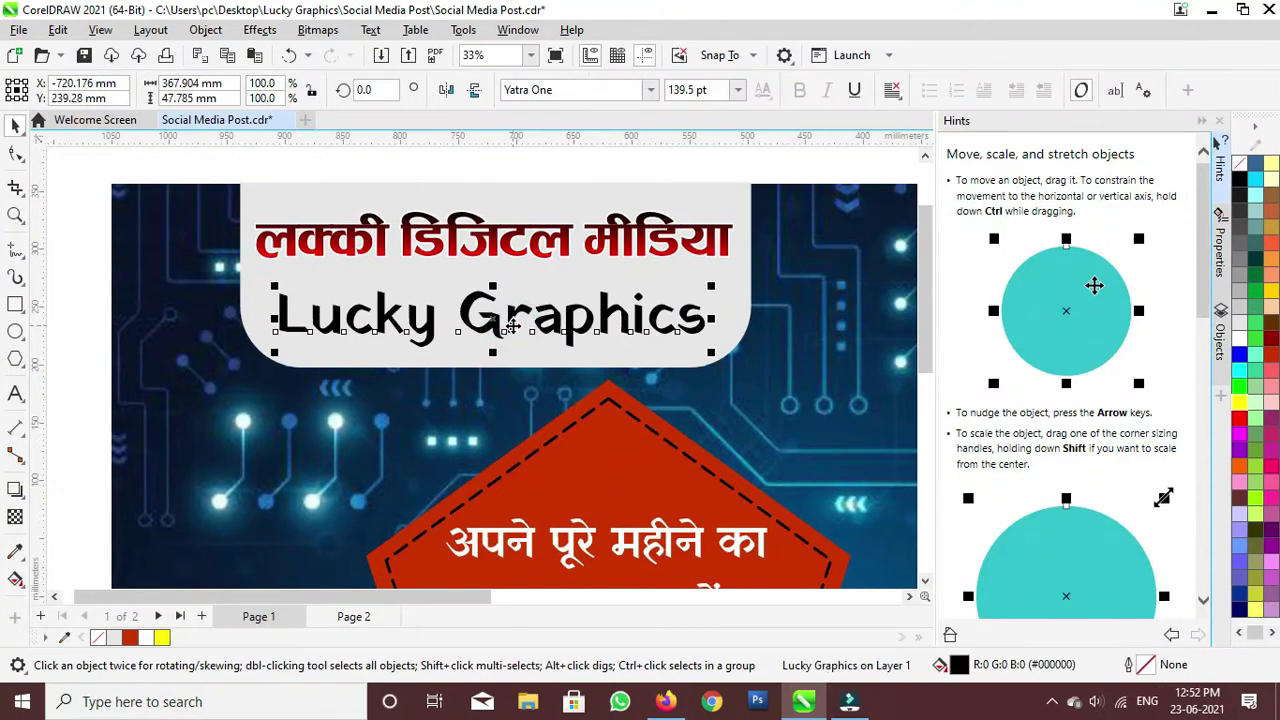
{"action": "key", "text": "F11"}
{"action": "left_click_drag", "start_coordinate": [526, 362], "coordinate": [502, 322]}
{"action": "left_click_drag", "start_coordinate": [470, 254], "coordinate": [493, 253]}
Step: Set the gradient's end colour to red and apply the fill at 91.3°
{"action": "left_click", "coordinate": [603, 416]}
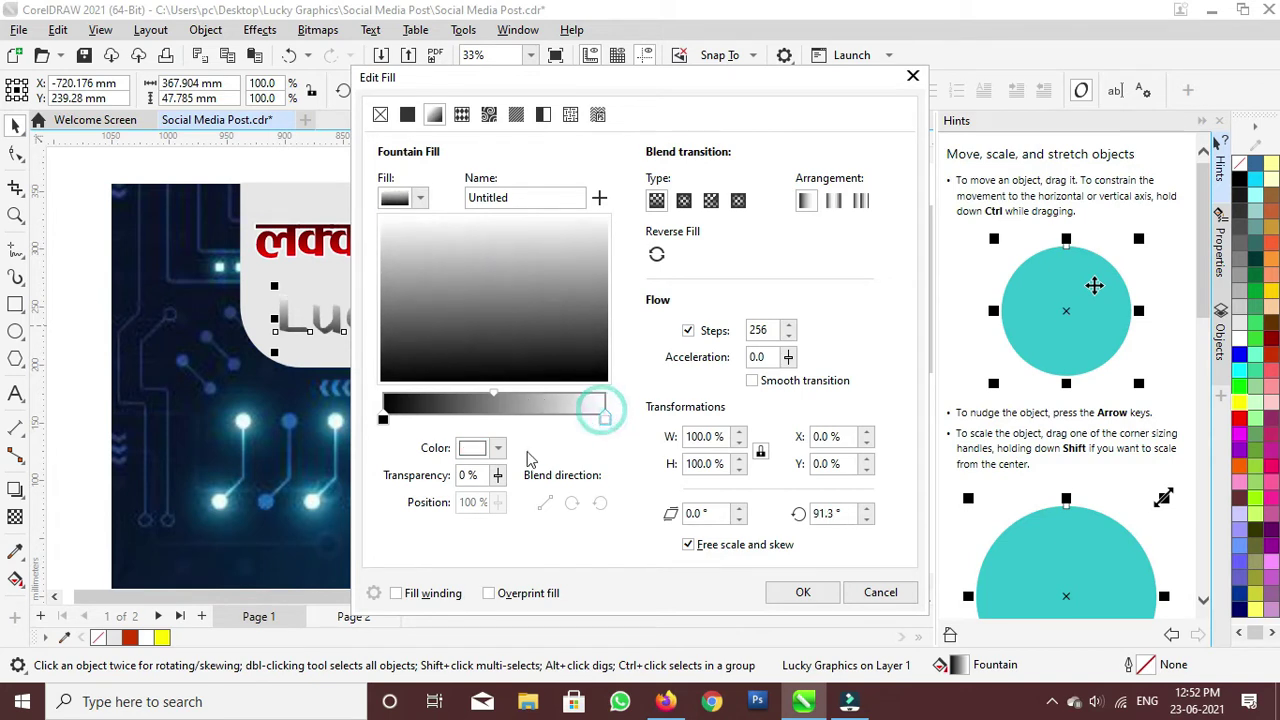
{"action": "left_click", "coordinate": [499, 449]}
{"action": "left_click", "coordinate": [651, 89]}
{"action": "left_click", "coordinate": [495, 455]}
{"action": "left_click_drag", "start_coordinate": [520, 294], "coordinate": [603, 195]}
{"action": "left_click", "coordinate": [851, 280]}
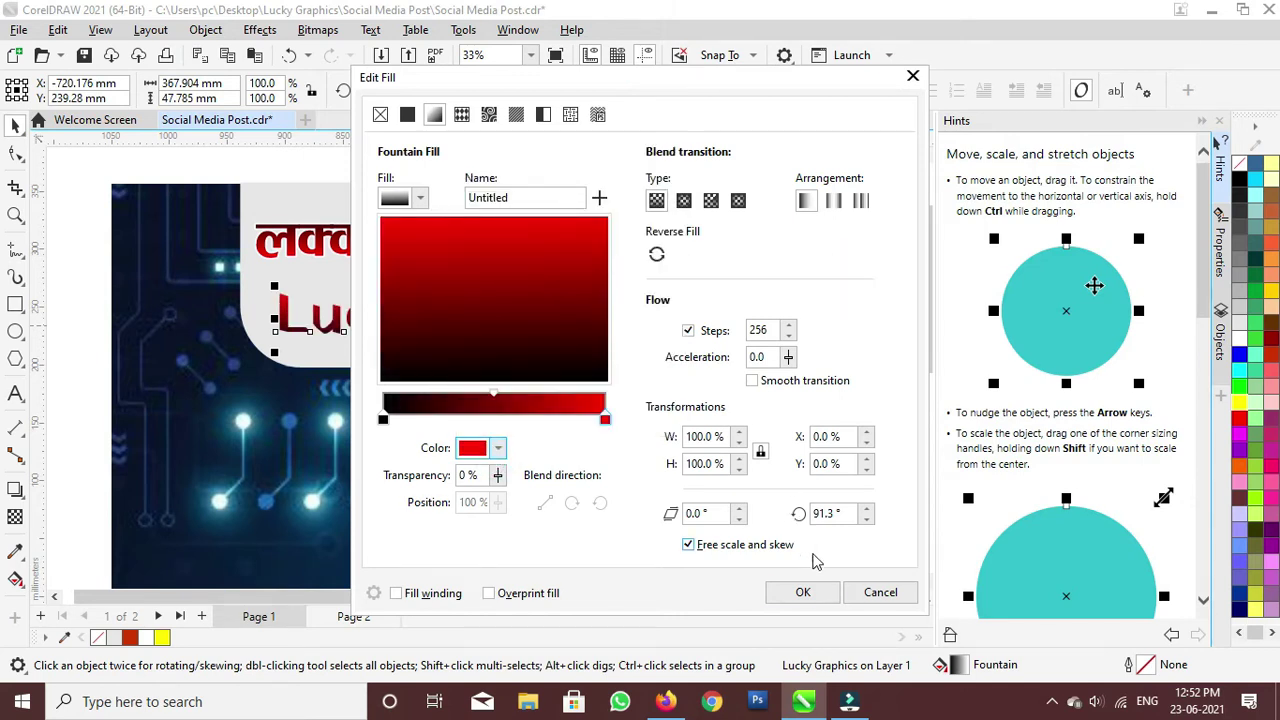
{"action": "left_click", "coordinate": [805, 591]}
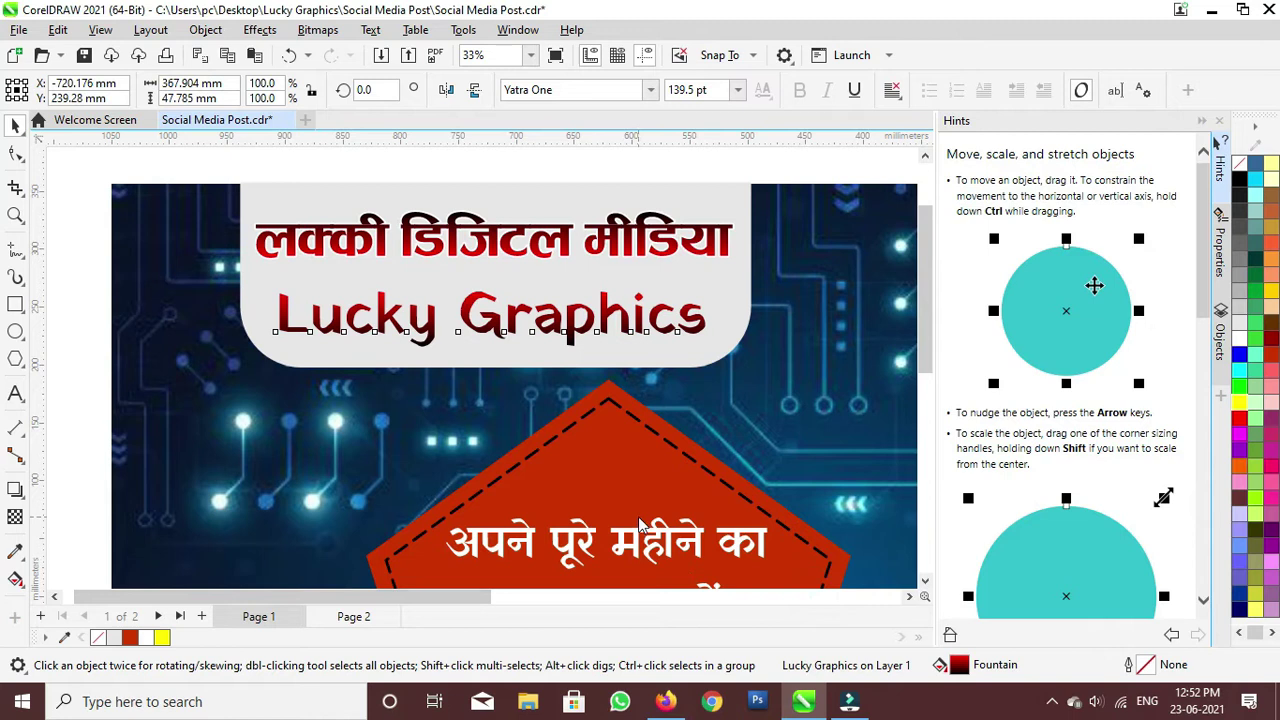
{"action": "key", "text": "F12"}
Step: Give the text a white 1.0 mm outline placed behind the fill
{"action": "left_click", "coordinate": [551, 240]}
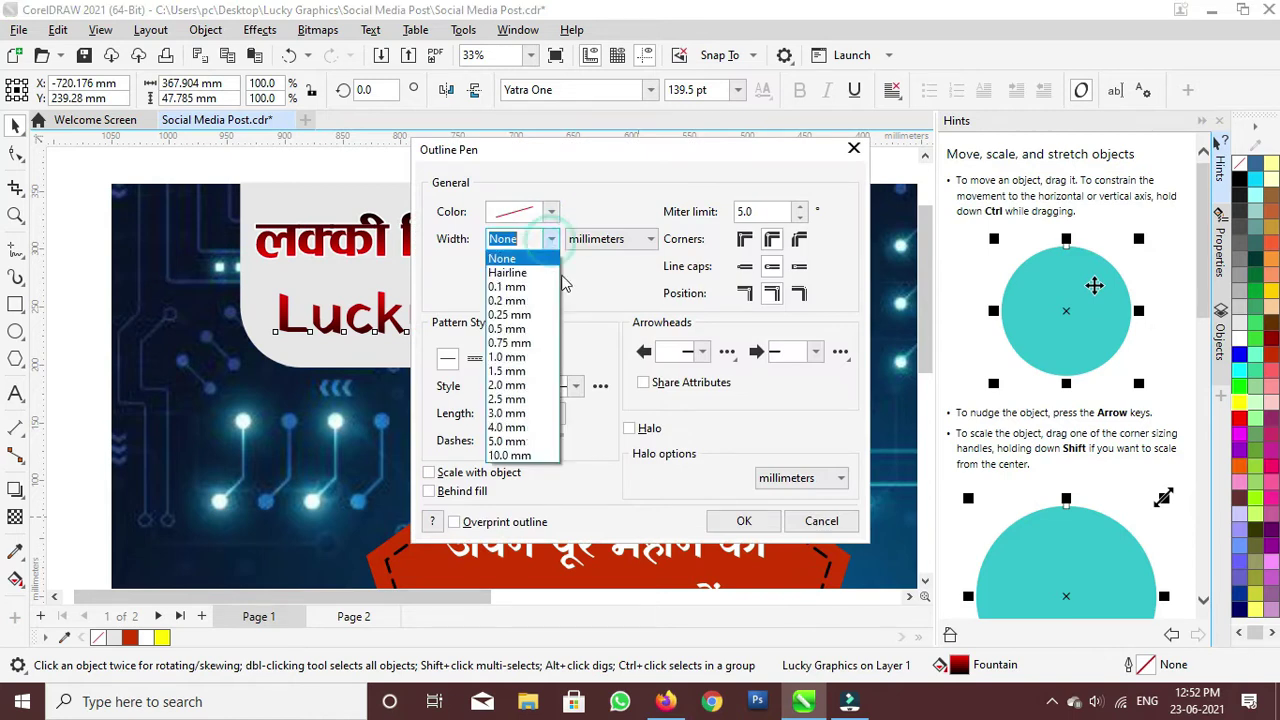
{"action": "left_click", "coordinate": [518, 366]}
{"action": "left_click", "coordinate": [550, 211]}
{"action": "left_click_drag", "start_coordinate": [521, 314], "coordinate": [497, 276]}
{"action": "left_click", "coordinate": [627, 208]}
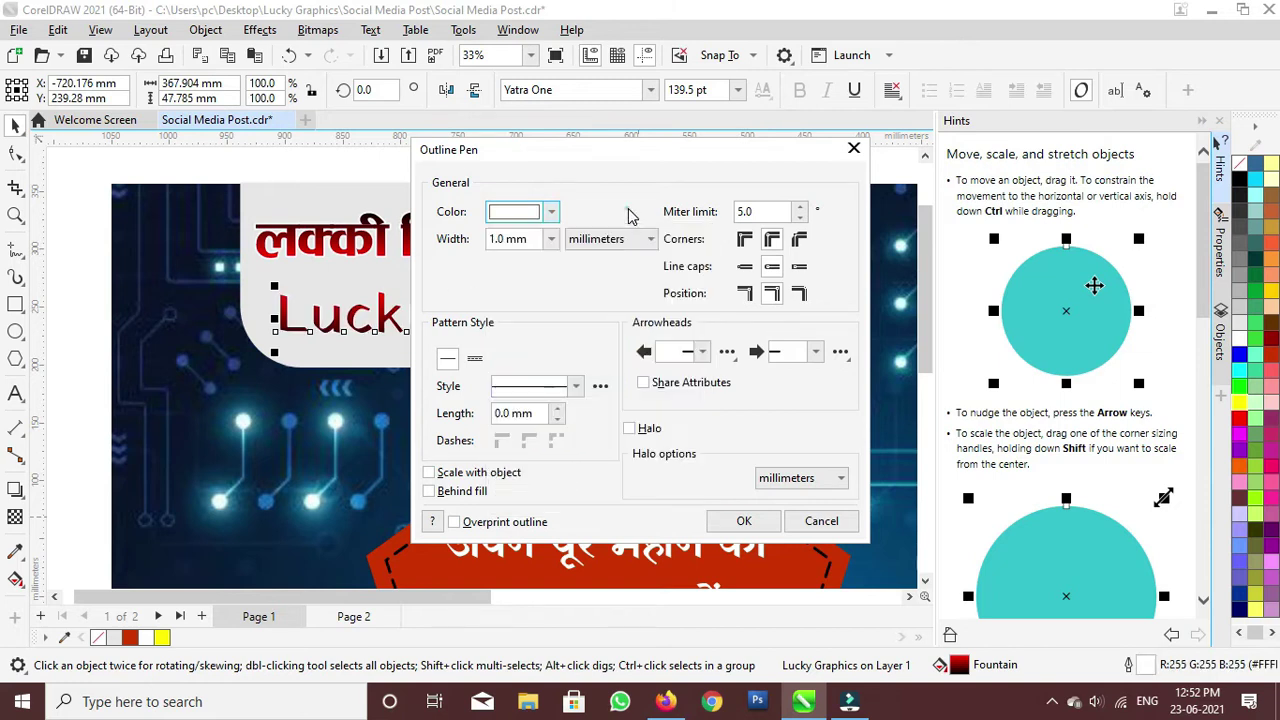
{"action": "left_click", "coordinate": [474, 495]}
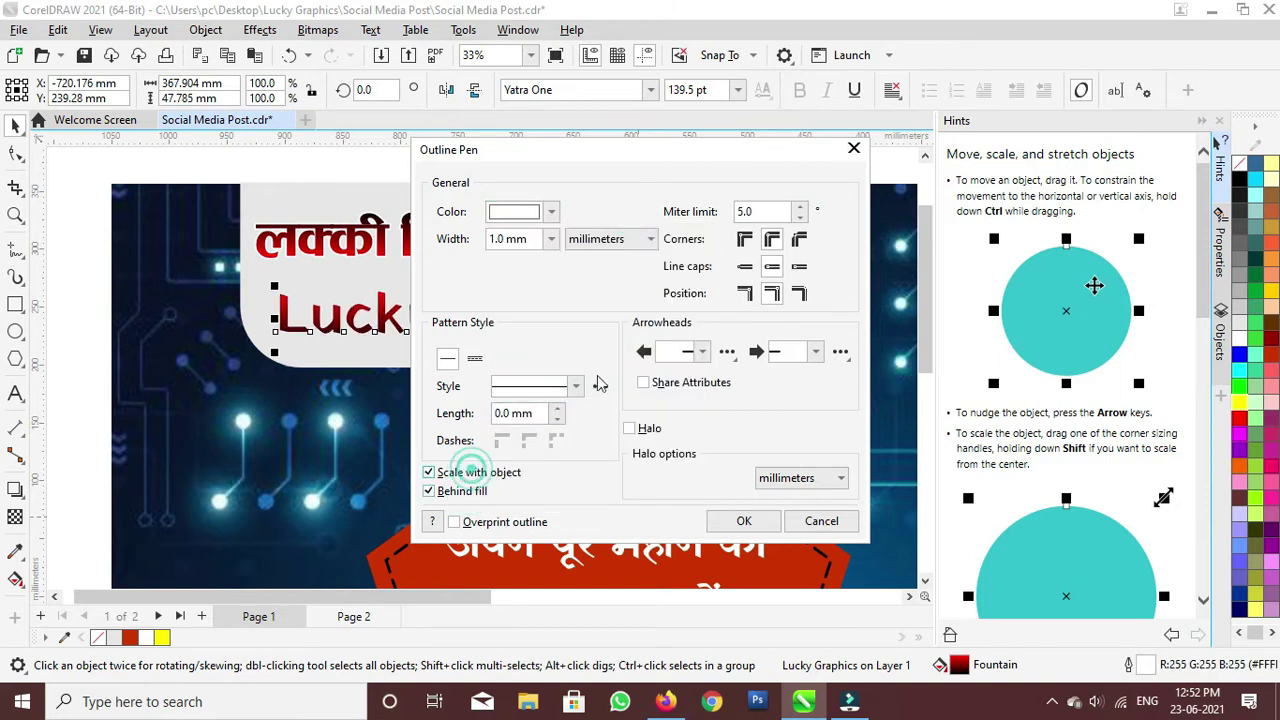
Step: Thicken the outline to 2.0 mm, apply it, and enlarge the text slightly
{"action": "left_click", "coordinate": [551, 239]}
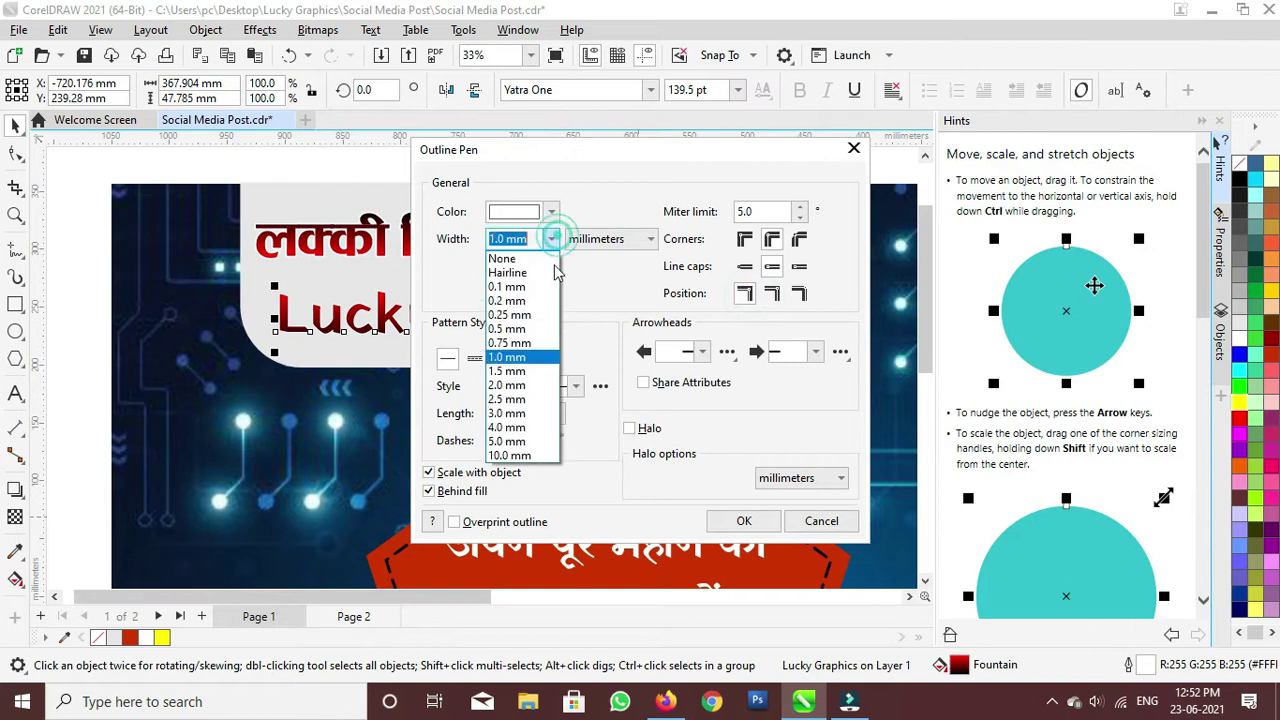
{"action": "left_click", "coordinate": [535, 385]}
{"action": "left_click", "coordinate": [743, 520]}
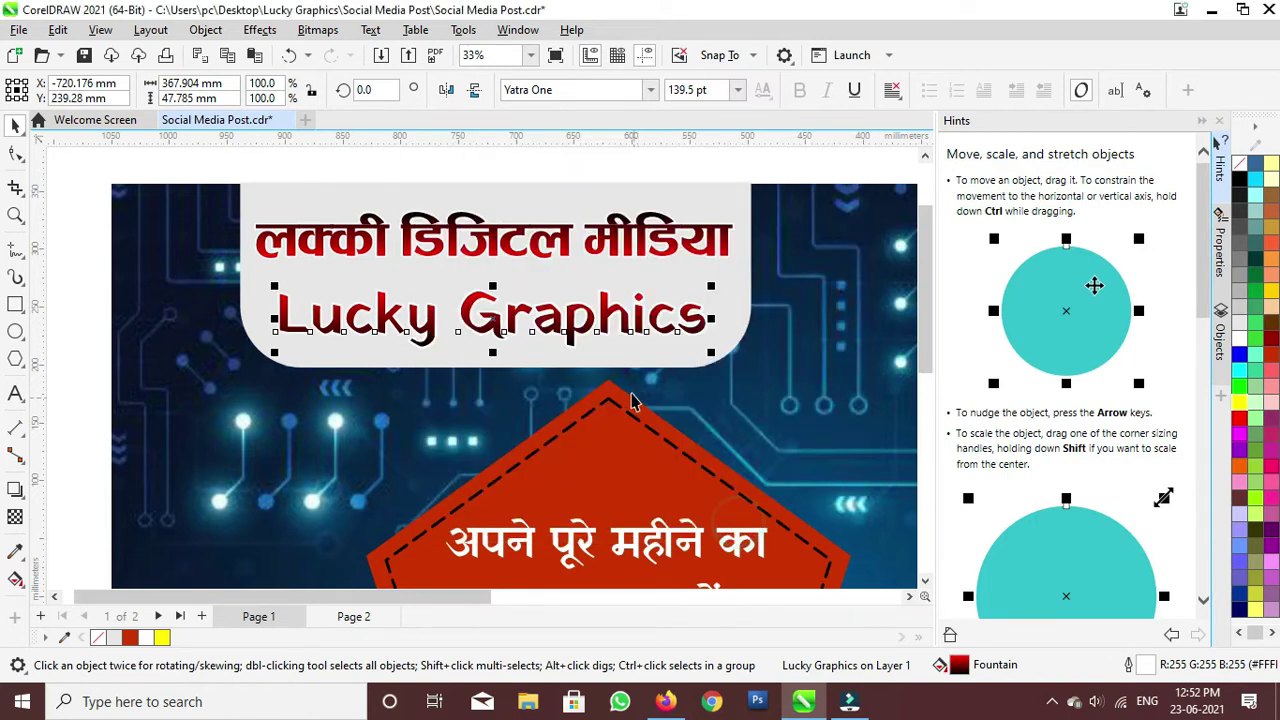
{"action": "left_click_drag", "start_coordinate": [710, 354], "coordinate": [741, 370]}
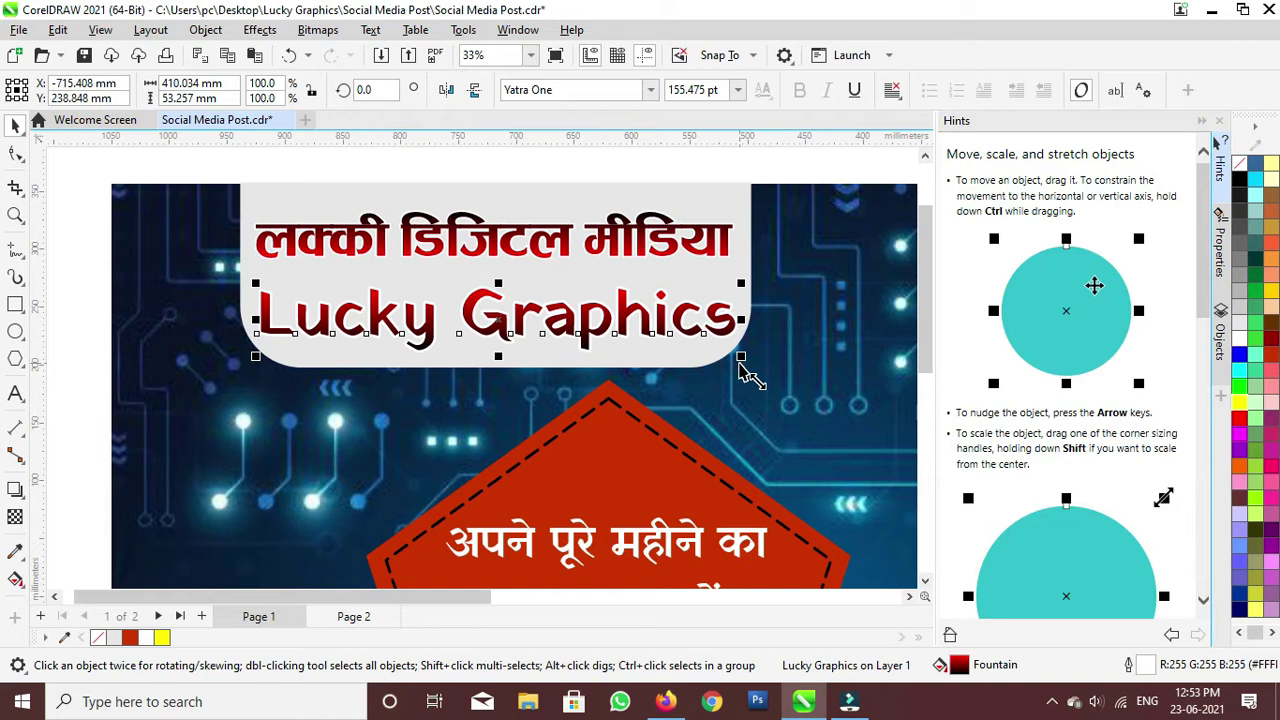
Step: Move Lucky Graphics higher in the grey banner and scale it down to about 82%
{"action": "left_click", "coordinate": [409, 434]}
{"action": "scroll", "coordinate": [466, 380], "scroll_direction": "down", "scroll_amount": 5}
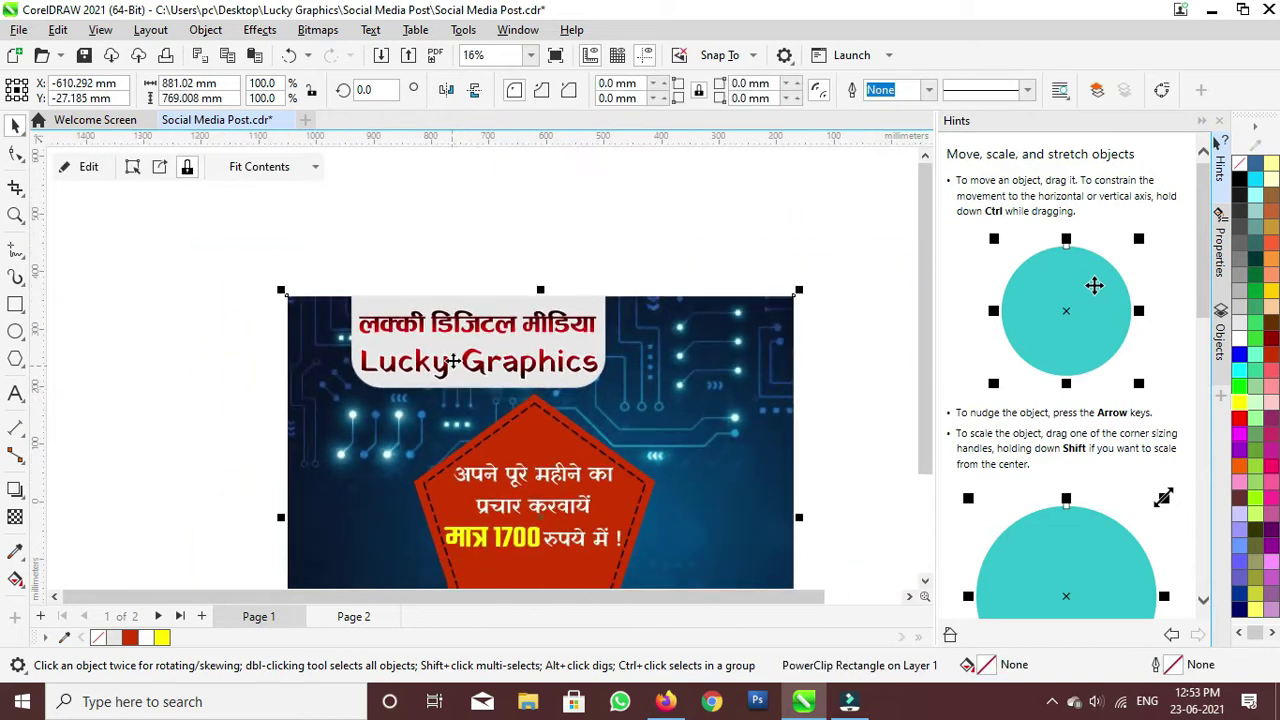
{"action": "scroll", "coordinate": [470, 345], "scroll_direction": "down", "scroll_amount": 2}
{"action": "scroll", "coordinate": [488, 347], "scroll_direction": "up", "scroll_amount": 1}
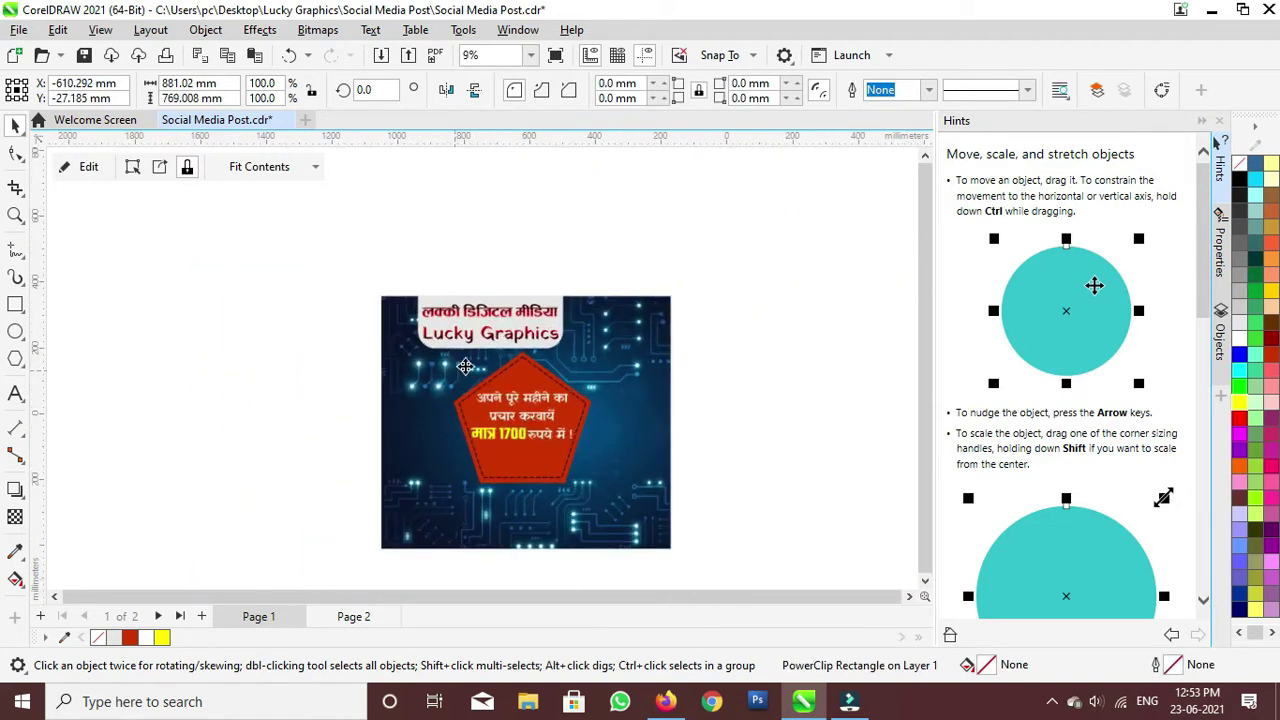
{"action": "left_click", "coordinate": [463, 347]}
{"action": "scroll", "coordinate": [464, 345], "scroll_direction": "up", "scroll_amount": 5}
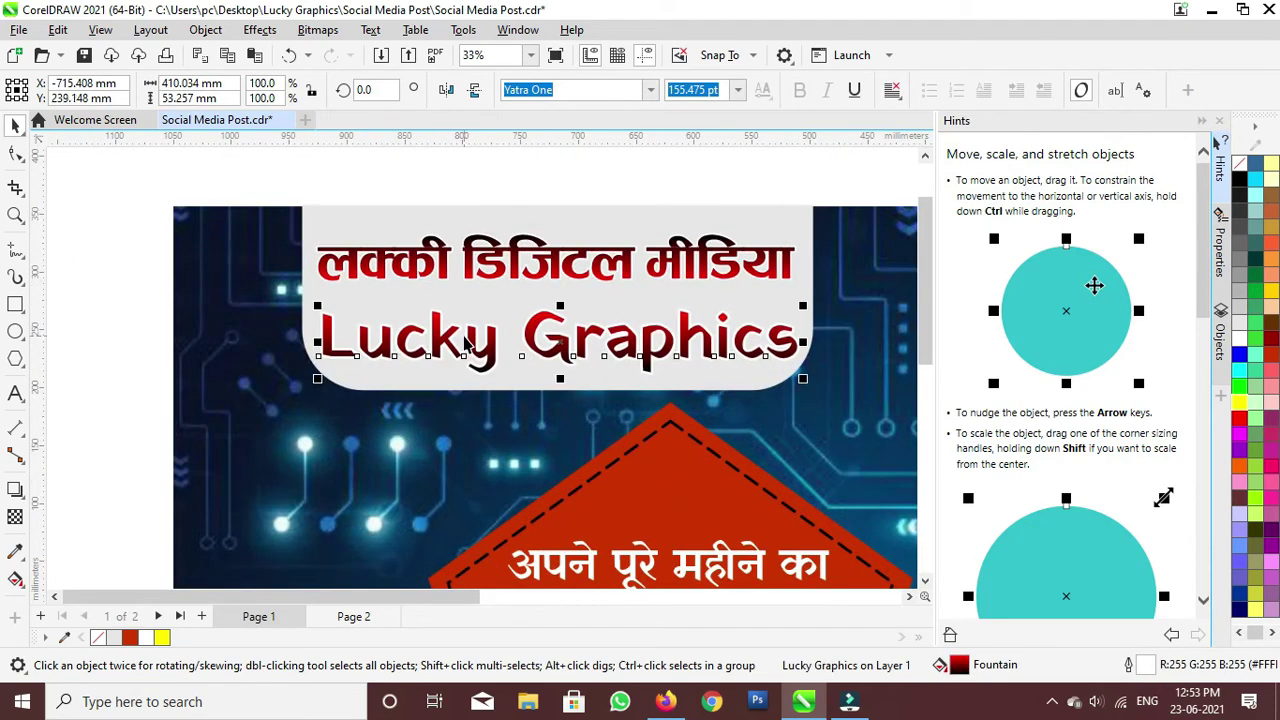
{"action": "key", "text": "Up"}
{"action": "key", "text": "Up"}
{"action": "key", "text": "Up"}
{"action": "key", "text": "Up"}
{"action": "key", "text": "Up"}
{"action": "key", "text": "Up"}
{"action": "key", "text": "Up"}
{"action": "key", "text": "Up"}
{"action": "key", "text": "Up"}
{"action": "key", "text": "Up"}
{"action": "key", "text": "Up"}
{"action": "key", "text": "Up"}
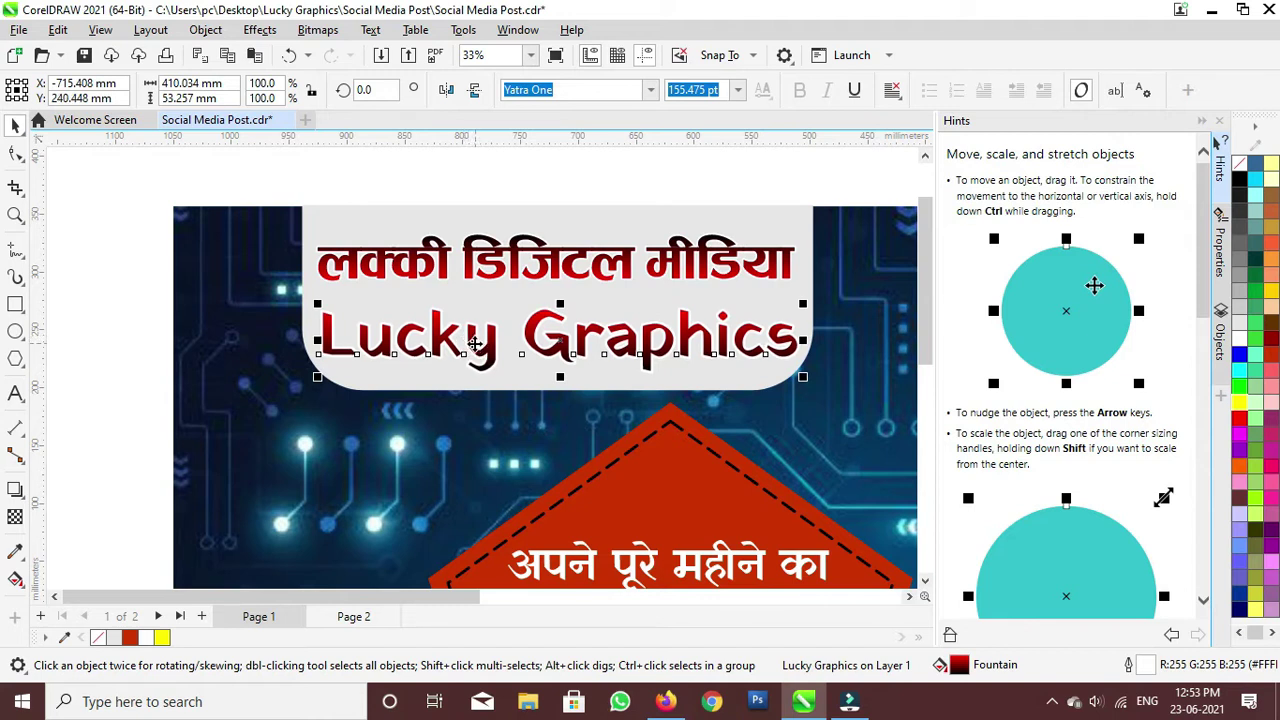
{"action": "left_click_drag", "start_coordinate": [476, 342], "coordinate": [477, 334]}
{"action": "left_click_drag", "start_coordinate": [805, 362], "coordinate": [796, 356]}
{"action": "double_click", "coordinate": [613, 367]}
Step: Set the pentagon offer text to Hind SemiBold, enlarge its frame, and reposition it
{"action": "left_click", "coordinate": [566, 382]}
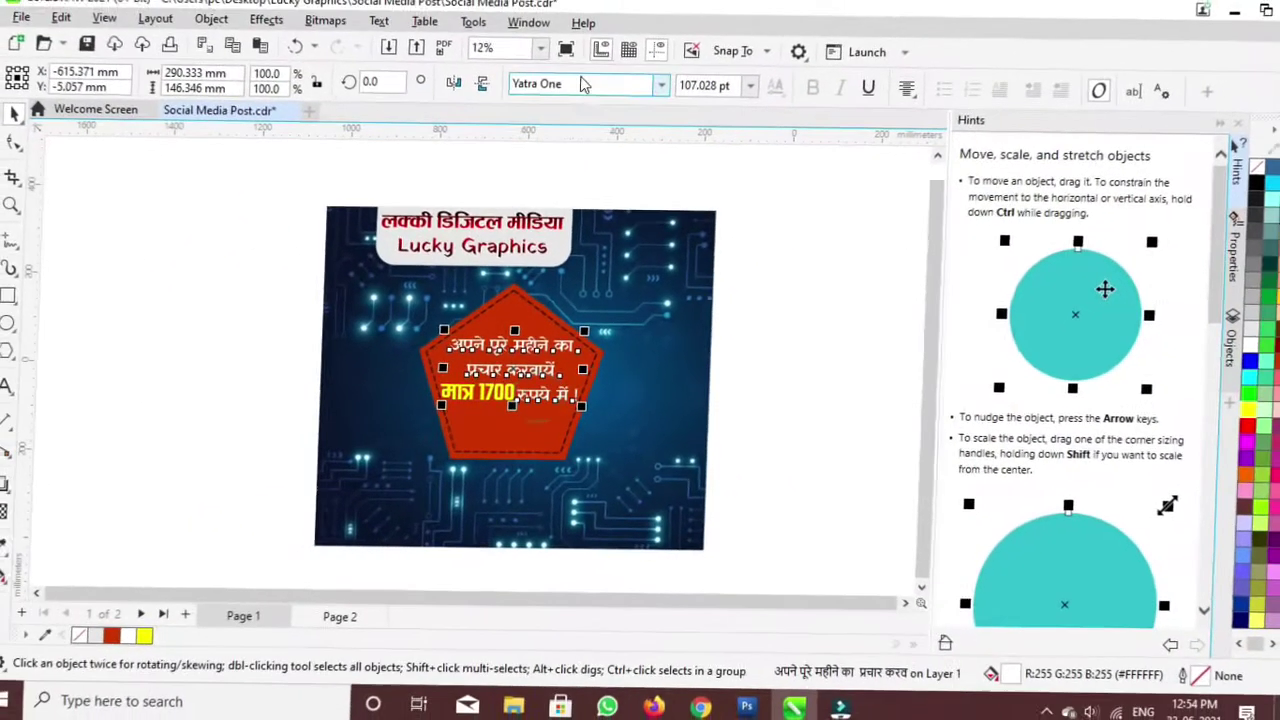
{"action": "left_click", "coordinate": [645, 92]}
{"action": "left_click", "coordinate": [649, 90]}
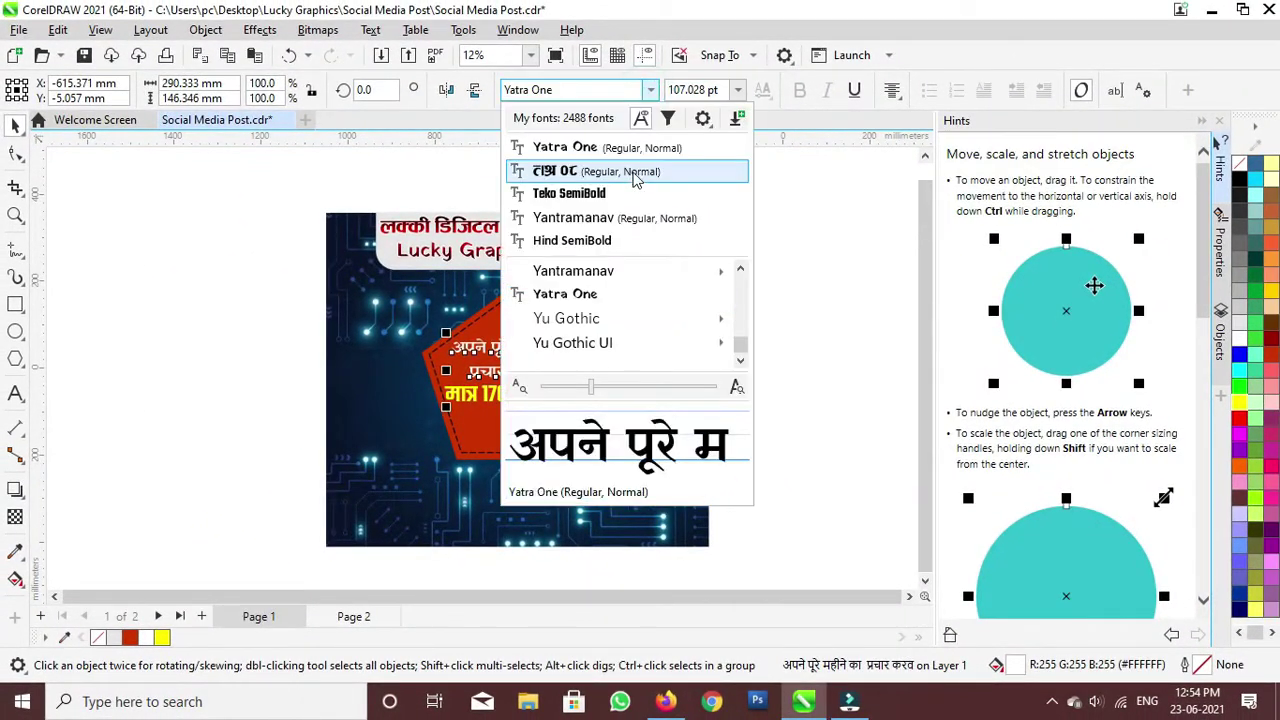
{"action": "left_click", "coordinate": [632, 241]}
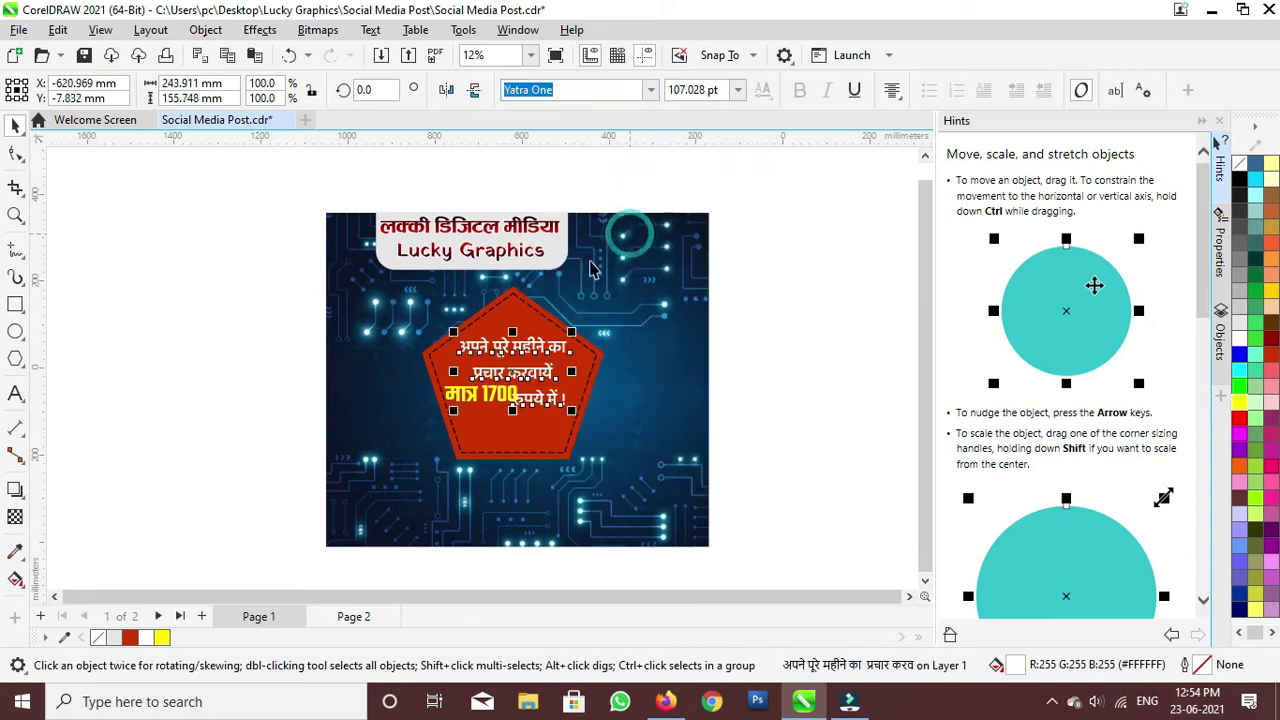
{"action": "scroll", "coordinate": [597, 491], "scroll_direction": "up", "scroll_amount": 3}
{"action": "left_click_drag", "start_coordinate": [590, 452], "coordinate": [627, 475]}
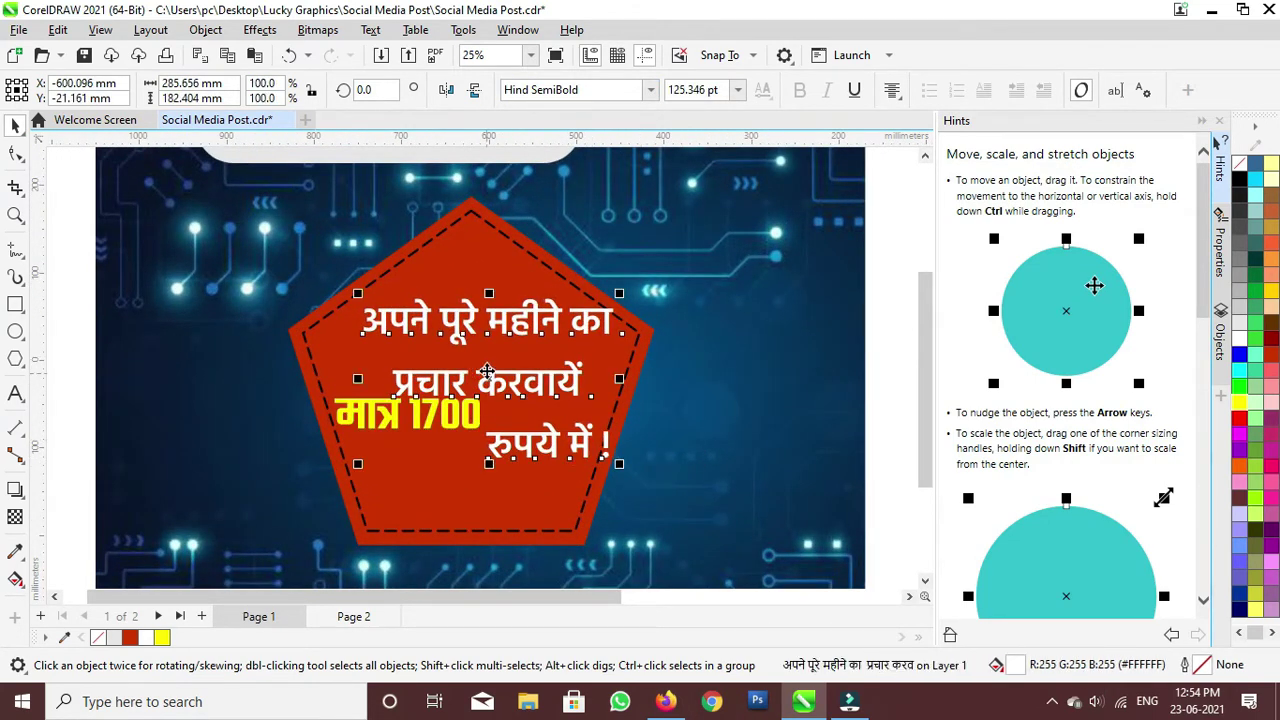
{"action": "left_click_drag", "start_coordinate": [490, 384], "coordinate": [477, 388]}
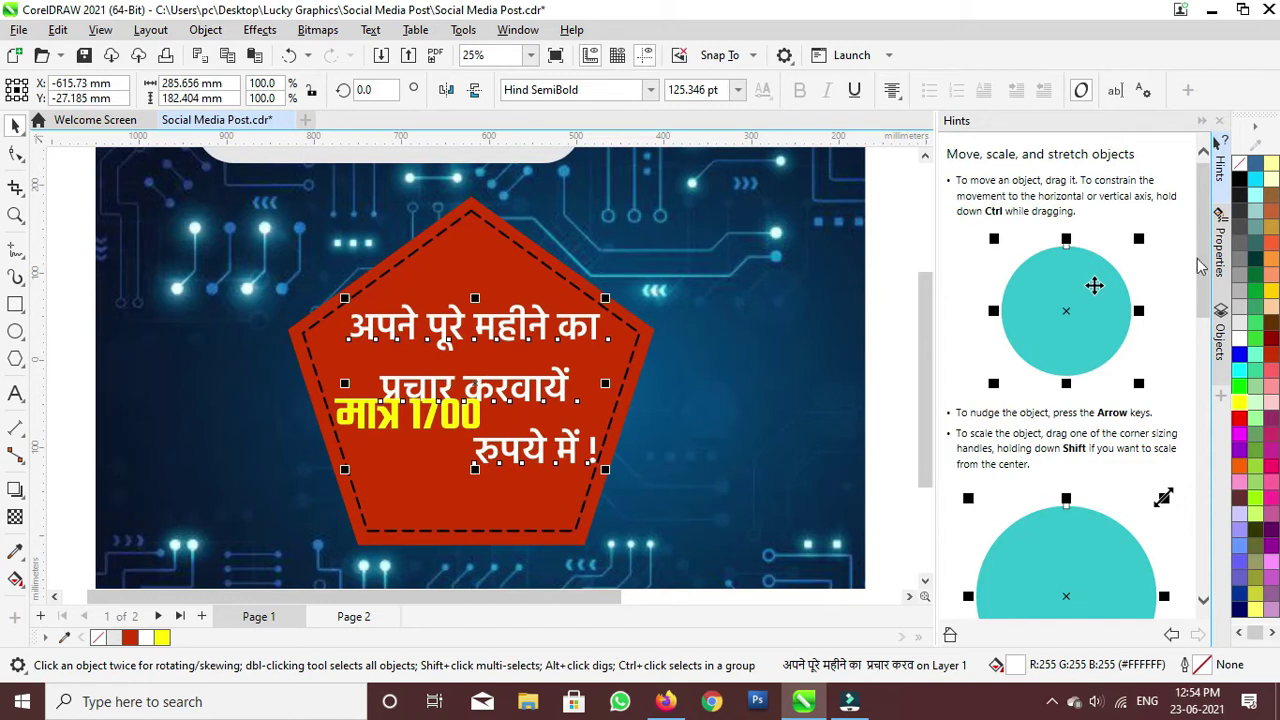
Step: Set the offer text's line spacing to 80% and adjust its position and size
{"action": "left_click", "coordinate": [1219, 250]}
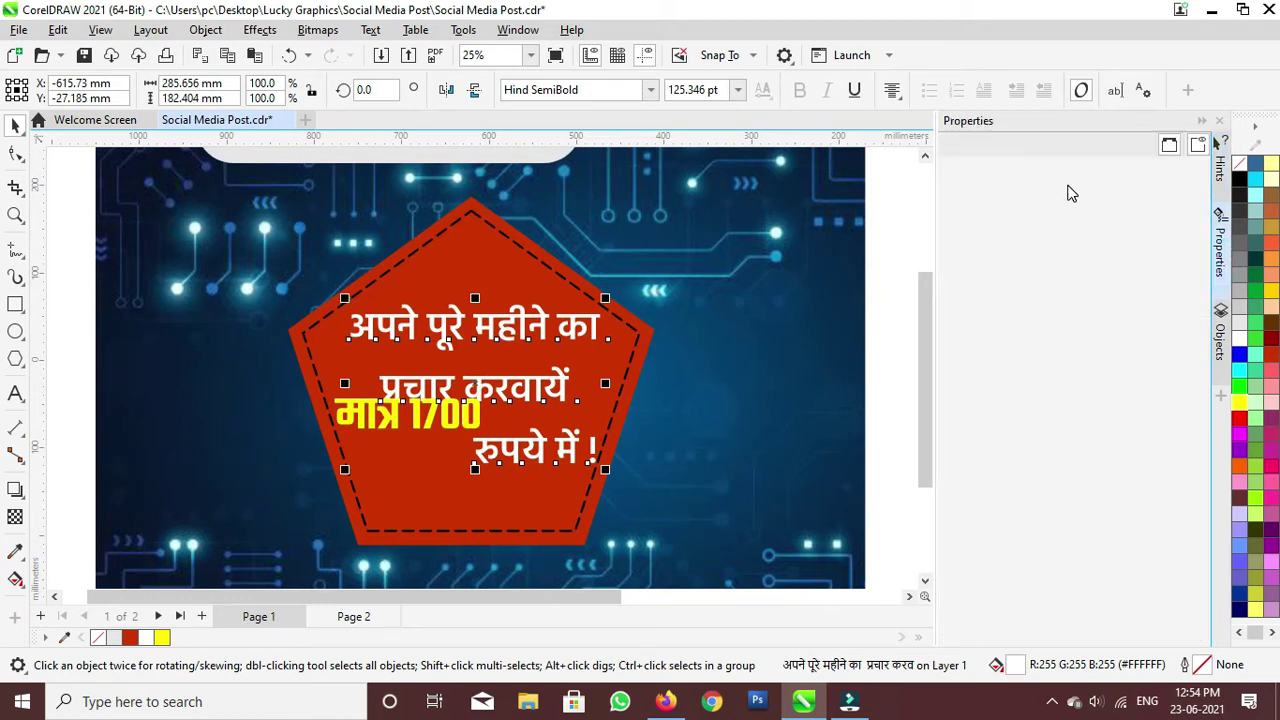
{"action": "left_click", "coordinate": [1032, 146]}
{"action": "left_click", "coordinate": [1049, 240]}
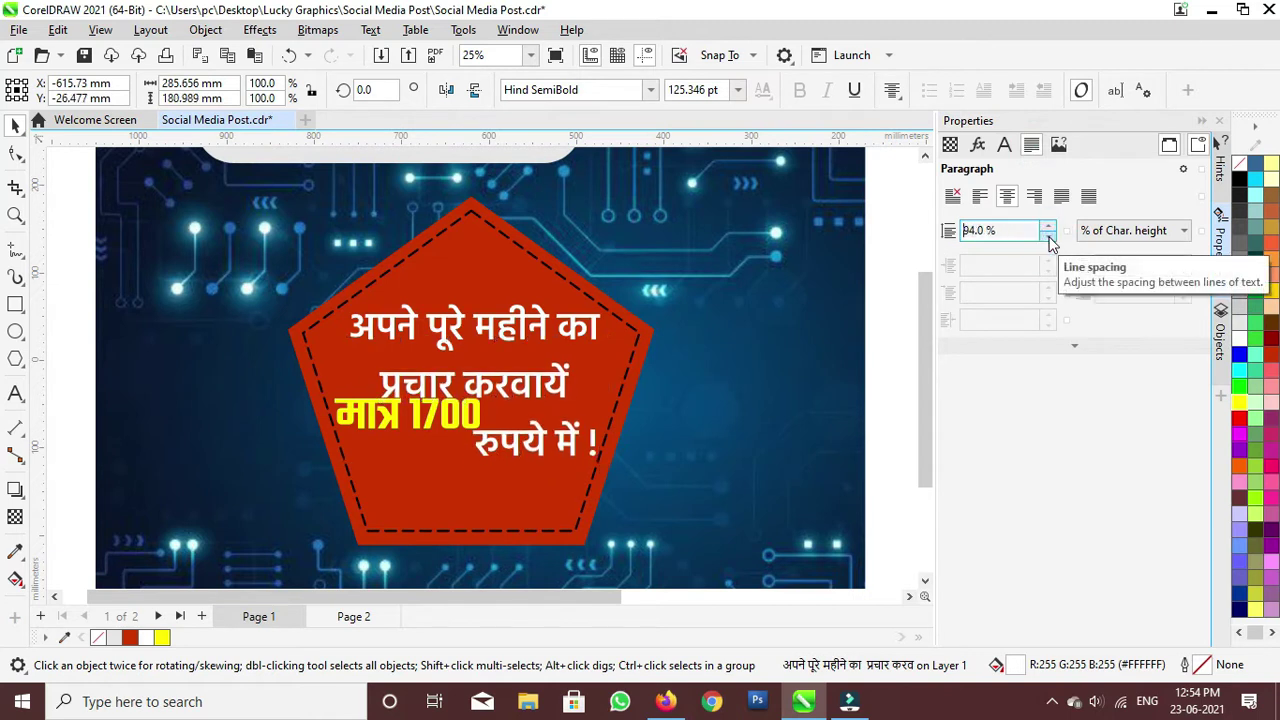
{"action": "left_click_drag", "start_coordinate": [1049, 241], "coordinate": [1049, 241]}
{"action": "left_click_drag", "start_coordinate": [497, 376], "coordinate": [492, 376]}
{"action": "left_click_drag", "start_coordinate": [603, 440], "coordinate": [597, 438]}
{"action": "left_click_drag", "start_coordinate": [506, 363], "coordinate": [516, 365]}
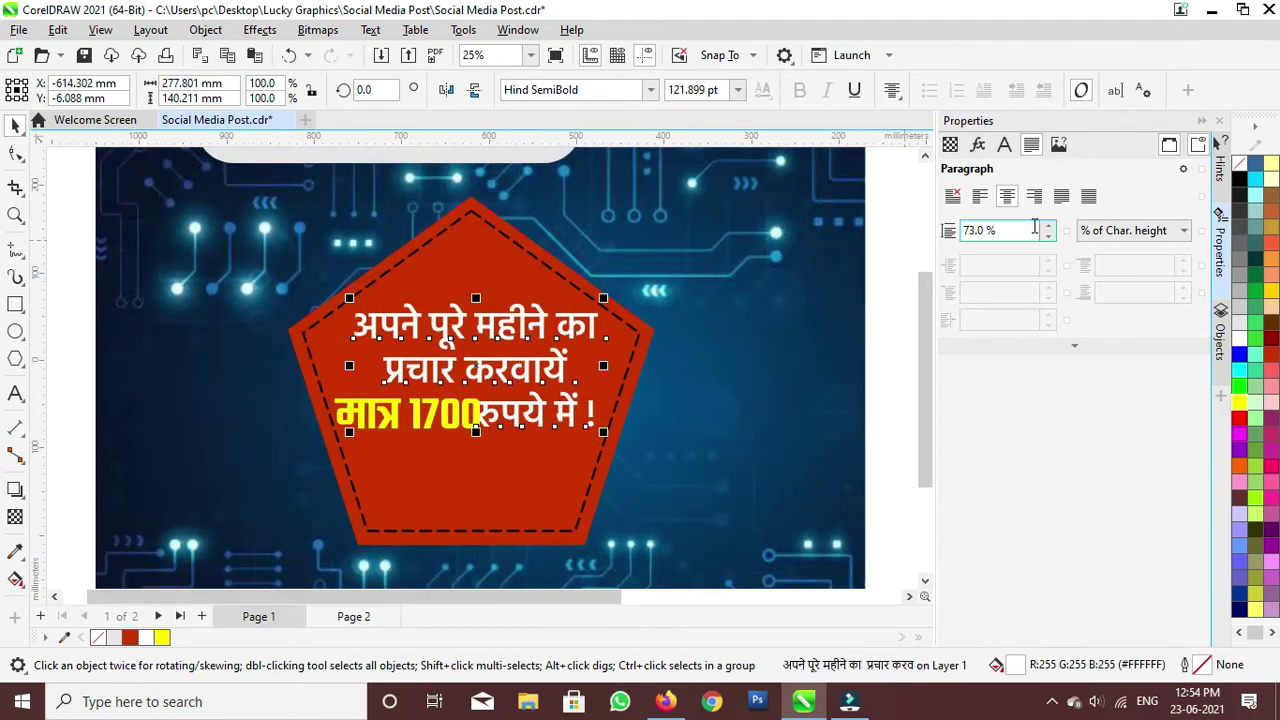
{"action": "left_click", "coordinate": [1049, 226]}
{"action": "left_click", "coordinate": [1049, 226]}
{"action": "left_click", "coordinate": [1049, 226]}
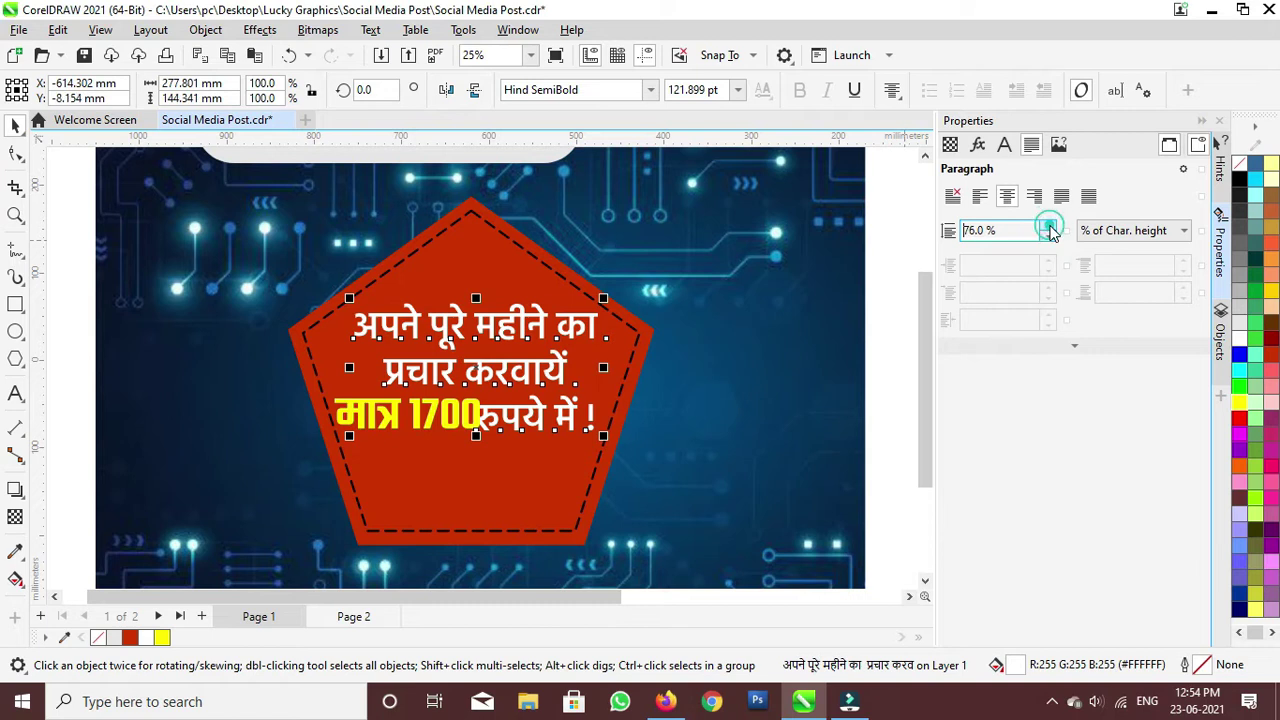
{"action": "left_click", "coordinate": [1049, 226]}
{"action": "left_click", "coordinate": [1049, 226]}
{"action": "left_click", "coordinate": [1049, 226]}
{"action": "left_click", "coordinate": [1049, 226]}
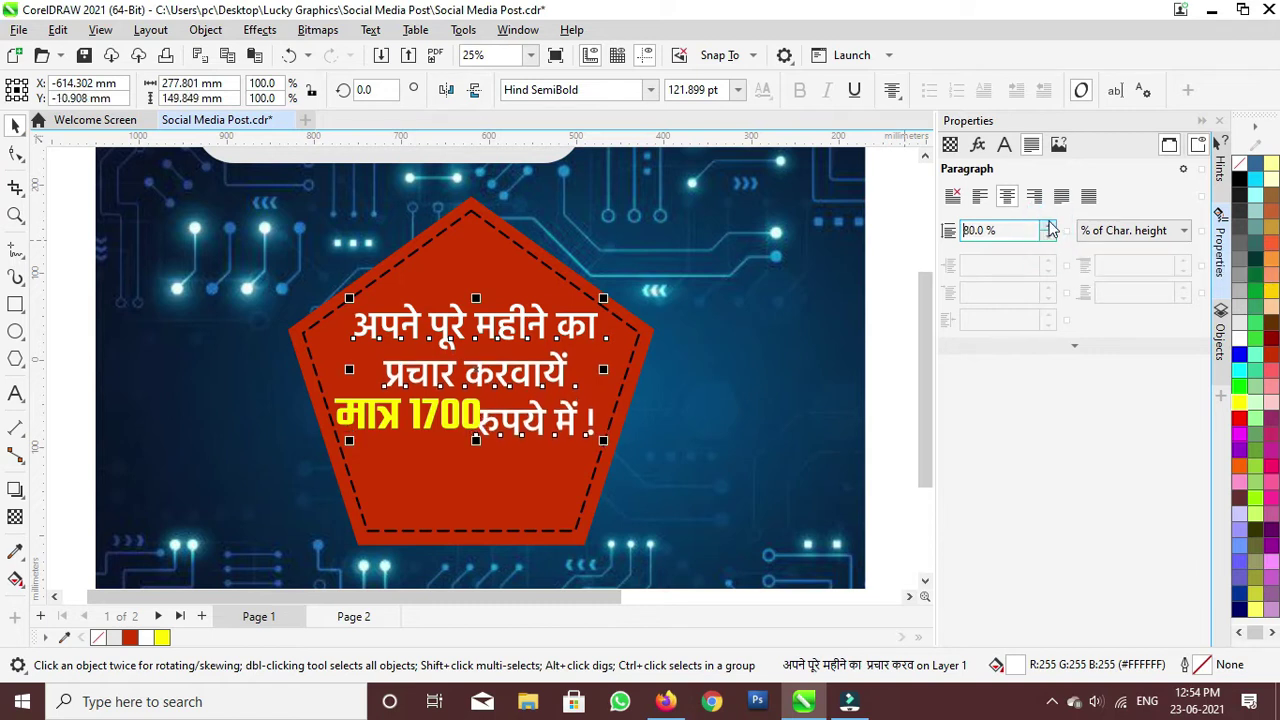
Step: Resize the yellow मात्र 1700 text to fit the price line
{"action": "left_click", "coordinate": [430, 420]}
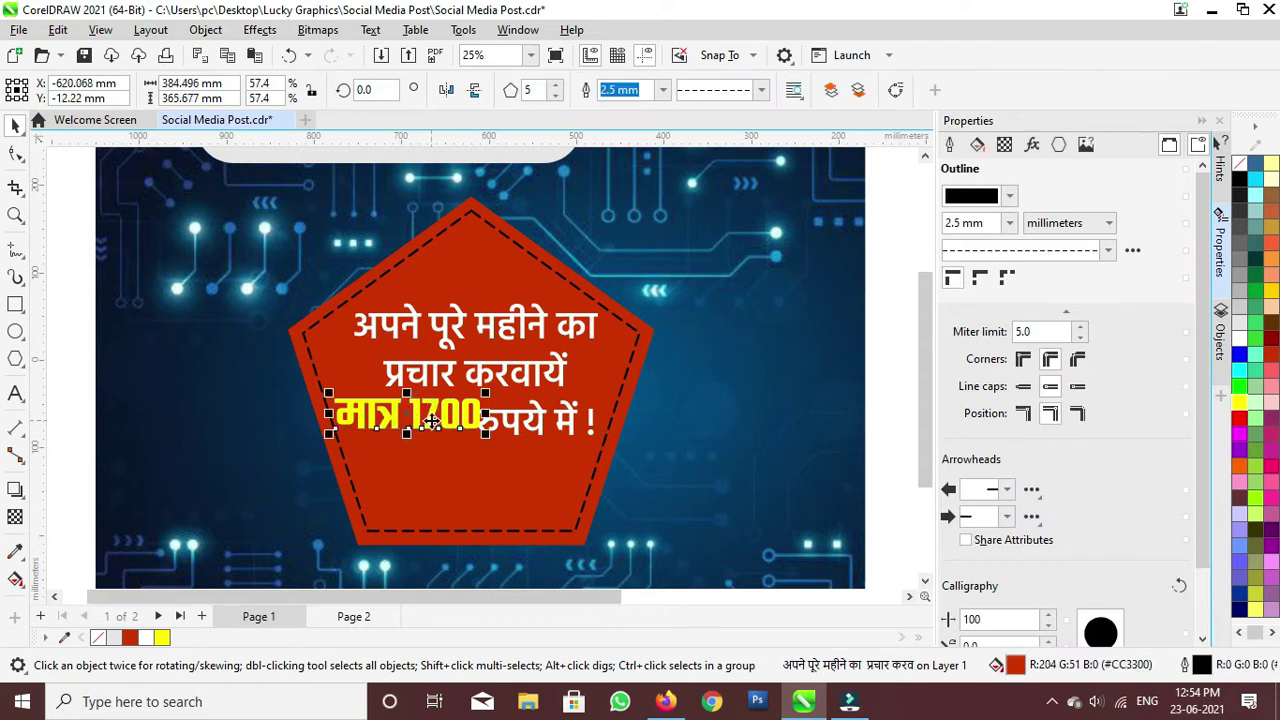
{"action": "left_click_drag", "start_coordinate": [487, 437], "coordinate": [407, 423]}
{"action": "left_click_drag", "start_coordinate": [471, 451], "coordinate": [471, 456]}
{"action": "left_click", "coordinate": [556, 438]}
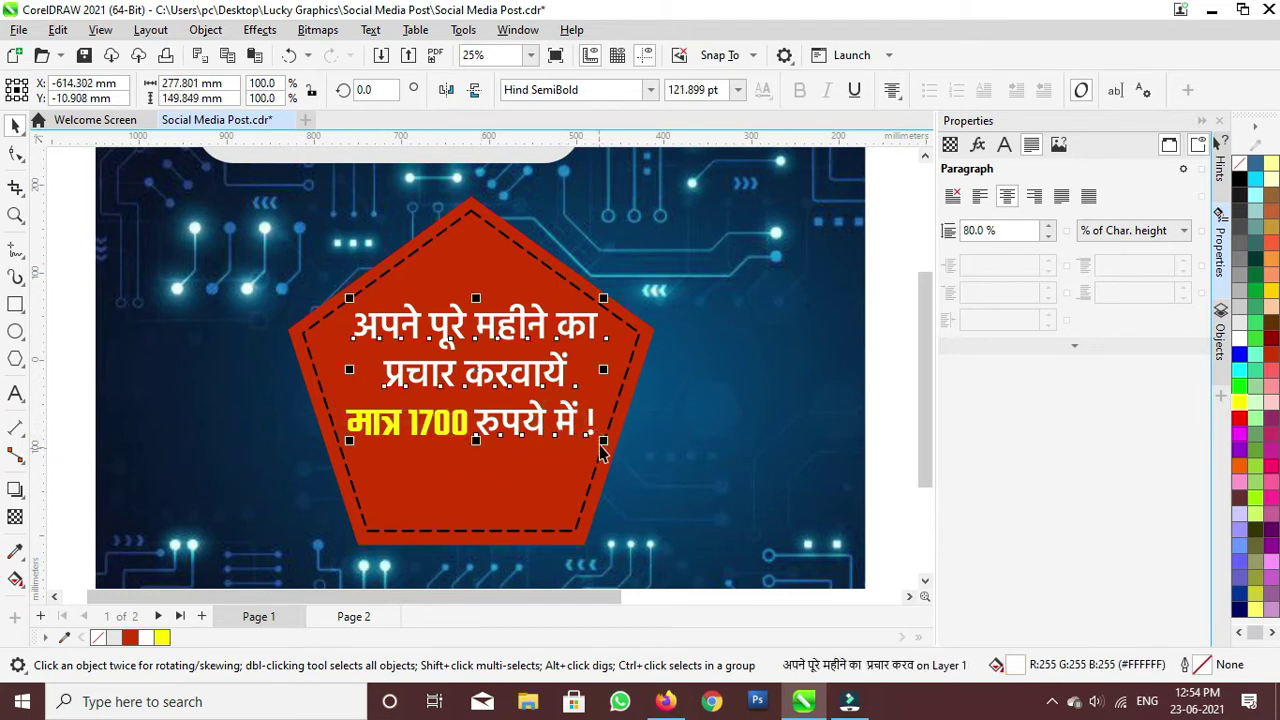
Step: Enlarge the offer text to about 289.8 mm wide, nudge it left and up, and save
{"action": "left_click_drag", "start_coordinate": [603, 440], "coordinate": [606, 440]}
{"action": "scroll", "coordinate": [335, 330], "scroll_direction": "up", "scroll_amount": 2}
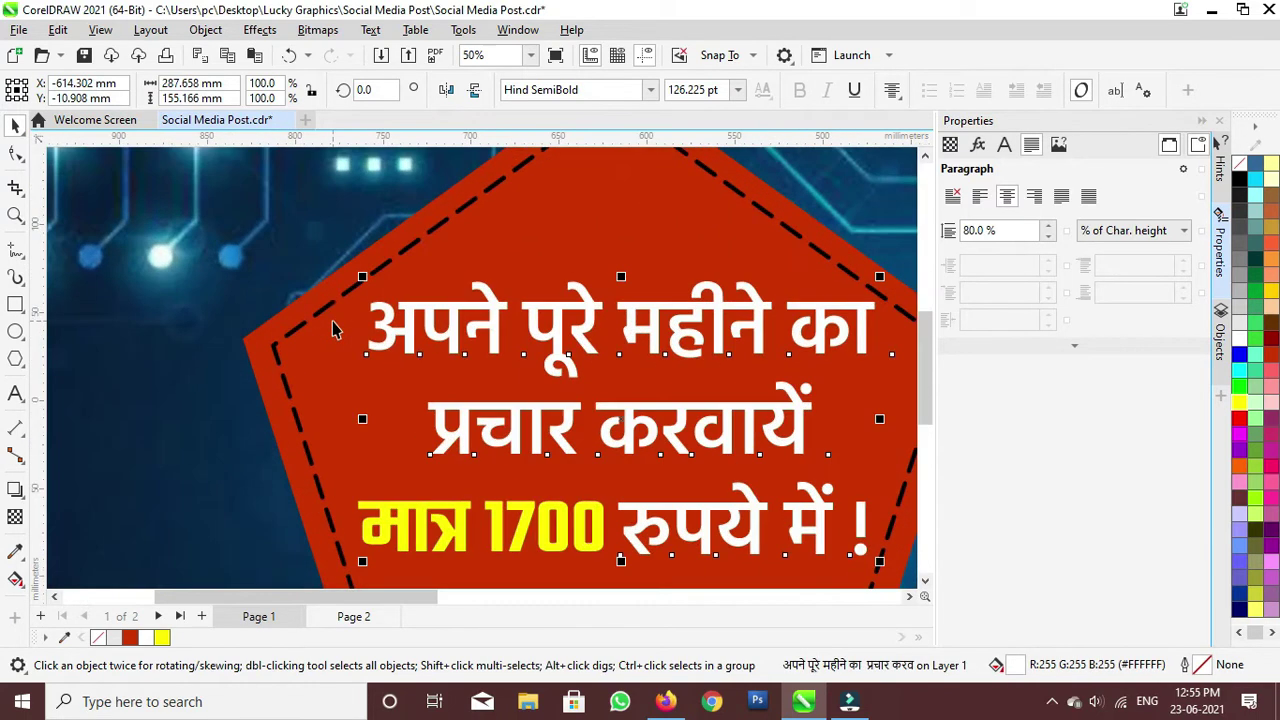
{"action": "key", "text": "Left"}
{"action": "key", "text": "Left"}
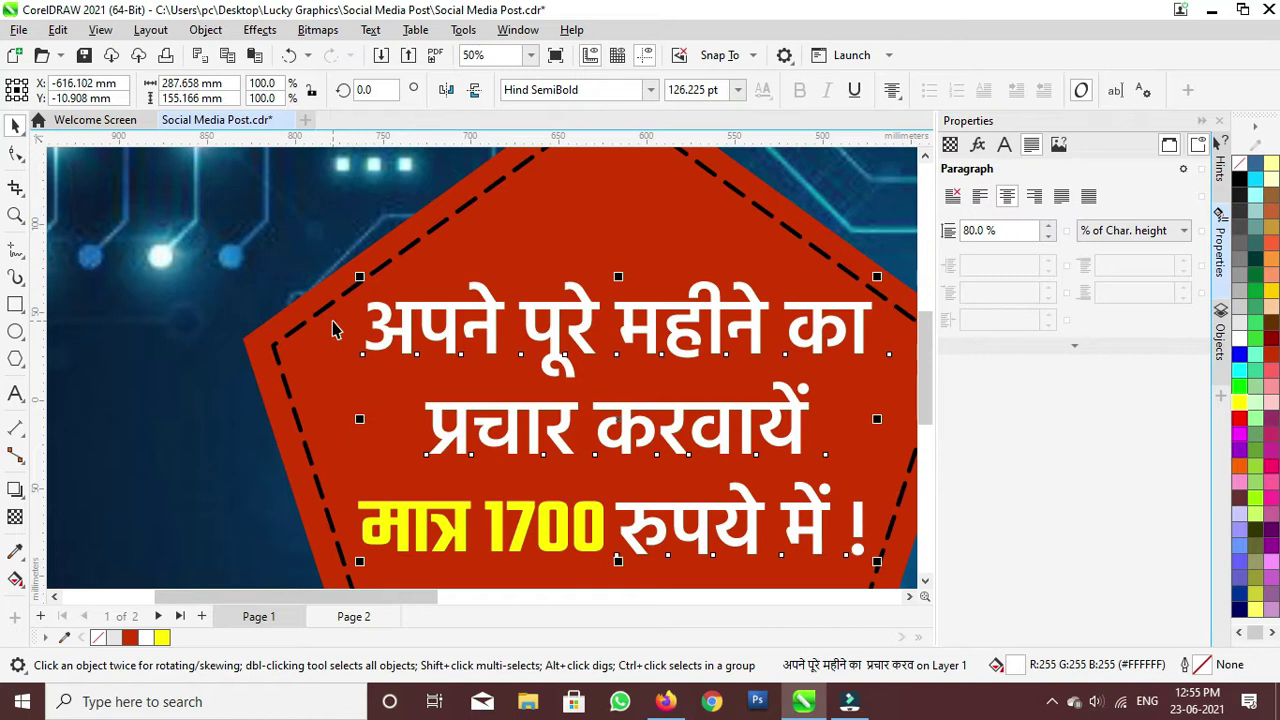
{"action": "key", "text": "Up"}
{"action": "key", "text": "ctrl+s"}
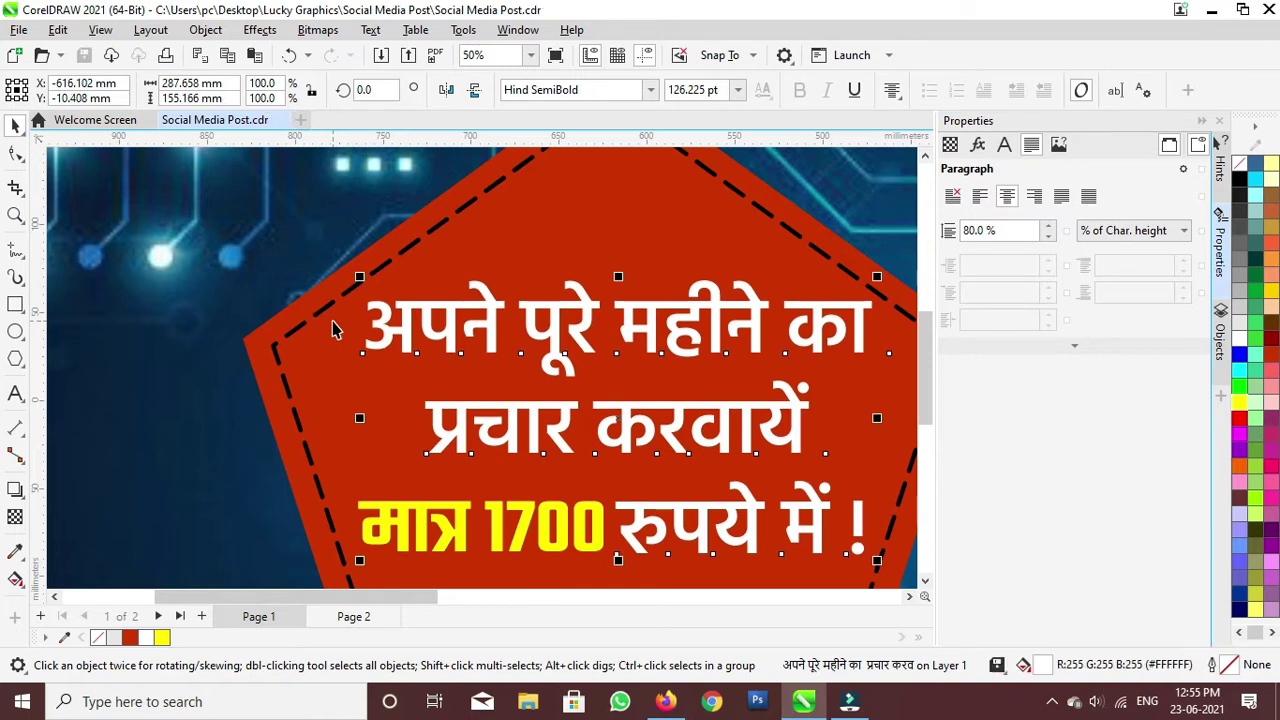
{"action": "key", "text": "Up"}
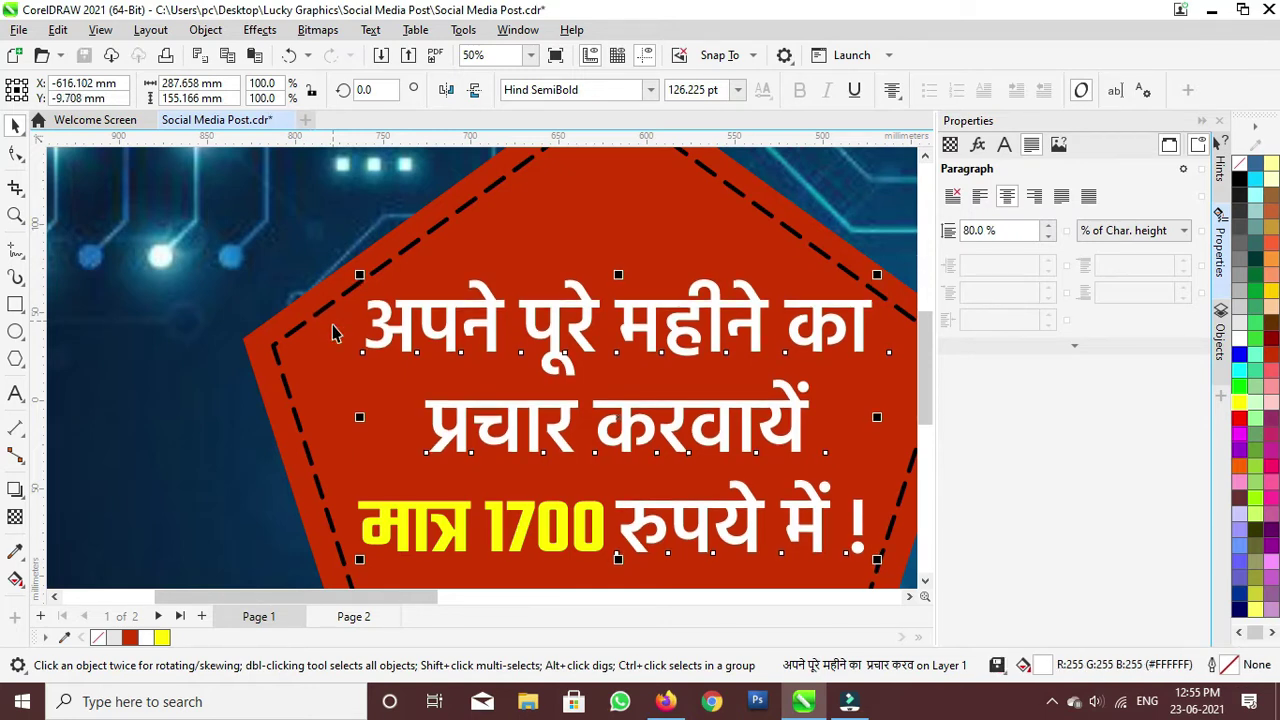
{"action": "key", "text": "ctrl+s"}
{"action": "left_click_drag", "start_coordinate": [876, 562], "coordinate": [887, 570]}
{"action": "left_click_drag", "start_coordinate": [635, 420], "coordinate": [624, 422]}
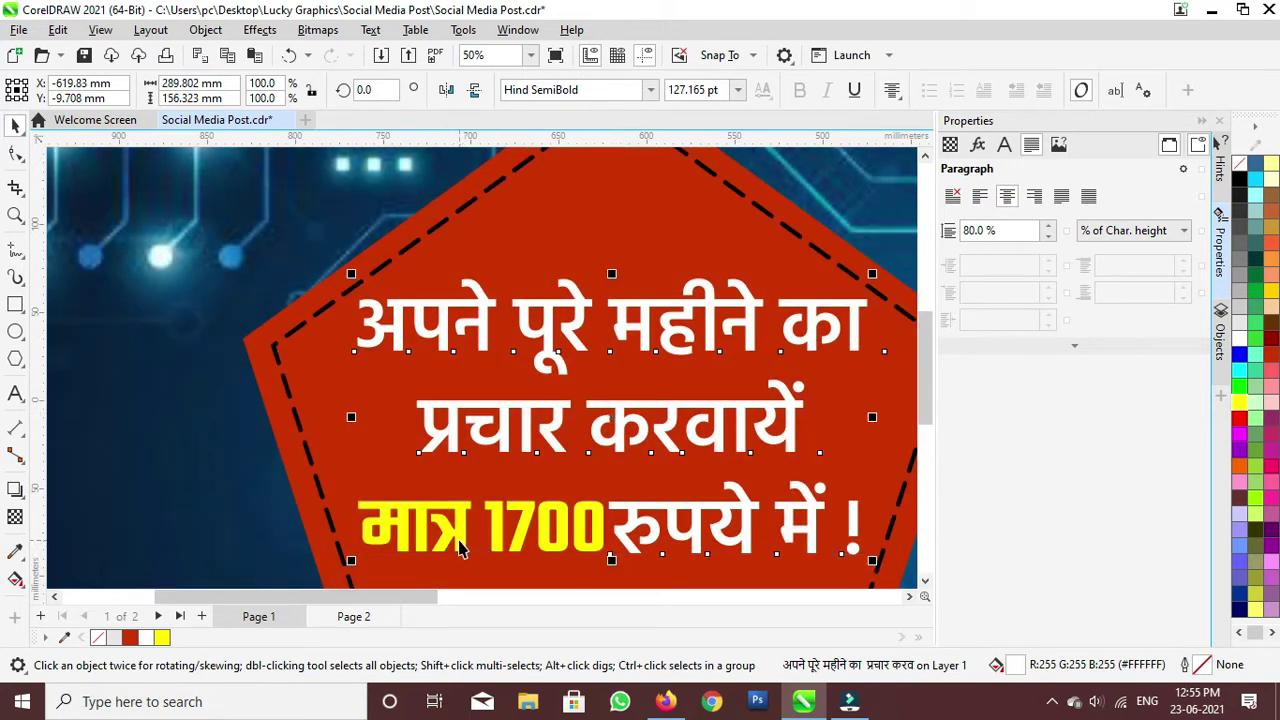
{"action": "double_click", "coordinate": [458, 544]}
Step: Shift मात्र 1700 slightly left of रुपये and move the pentagon group higher
{"action": "left_click", "coordinate": [16, 150]}
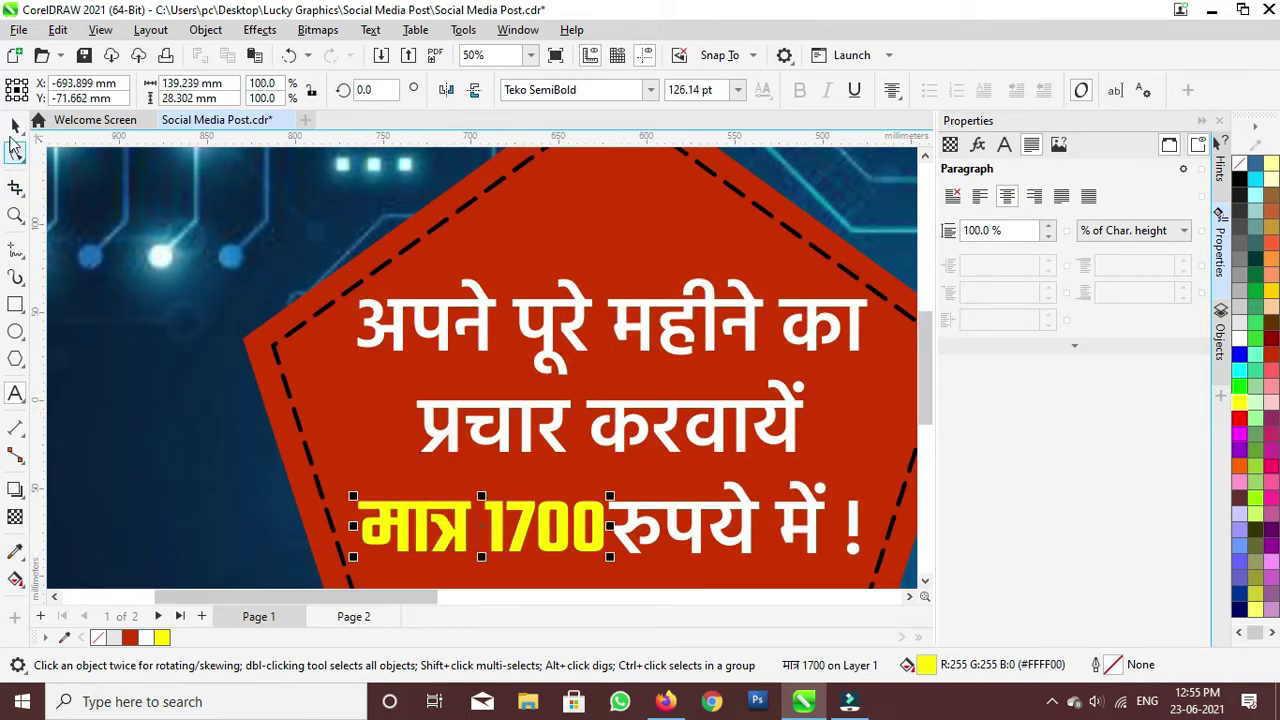
{"action": "left_click_drag", "start_coordinate": [421, 541], "coordinate": [412, 537]}
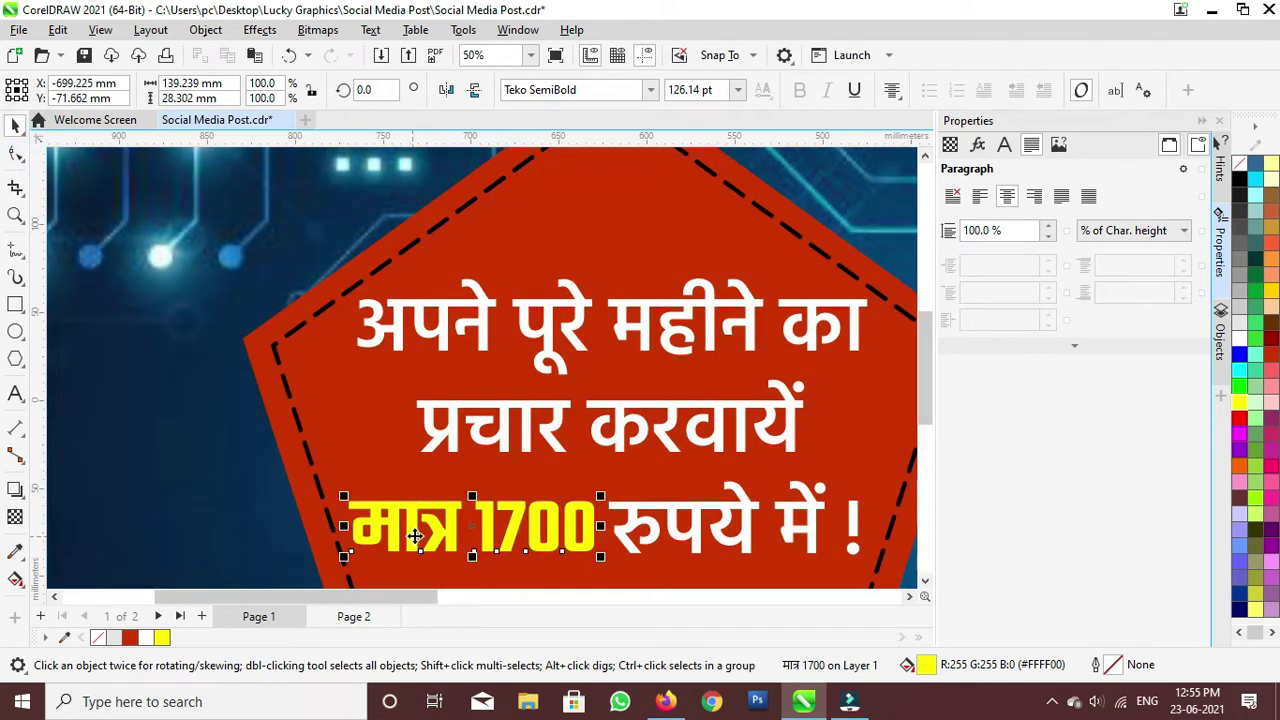
{"action": "scroll", "coordinate": [412, 537], "scroll_direction": "down", "scroll_amount": 2}
{"action": "scroll", "coordinate": [455, 528], "scroll_direction": "up", "scroll_amount": 1}
{"action": "scroll", "coordinate": [465, 515], "scroll_direction": "down", "scroll_amount": 3}
{"action": "scroll", "coordinate": [471, 507], "scroll_direction": "down", "scroll_amount": 2}
{"action": "scroll", "coordinate": [349, 509], "scroll_direction": "up", "scroll_amount": 1}
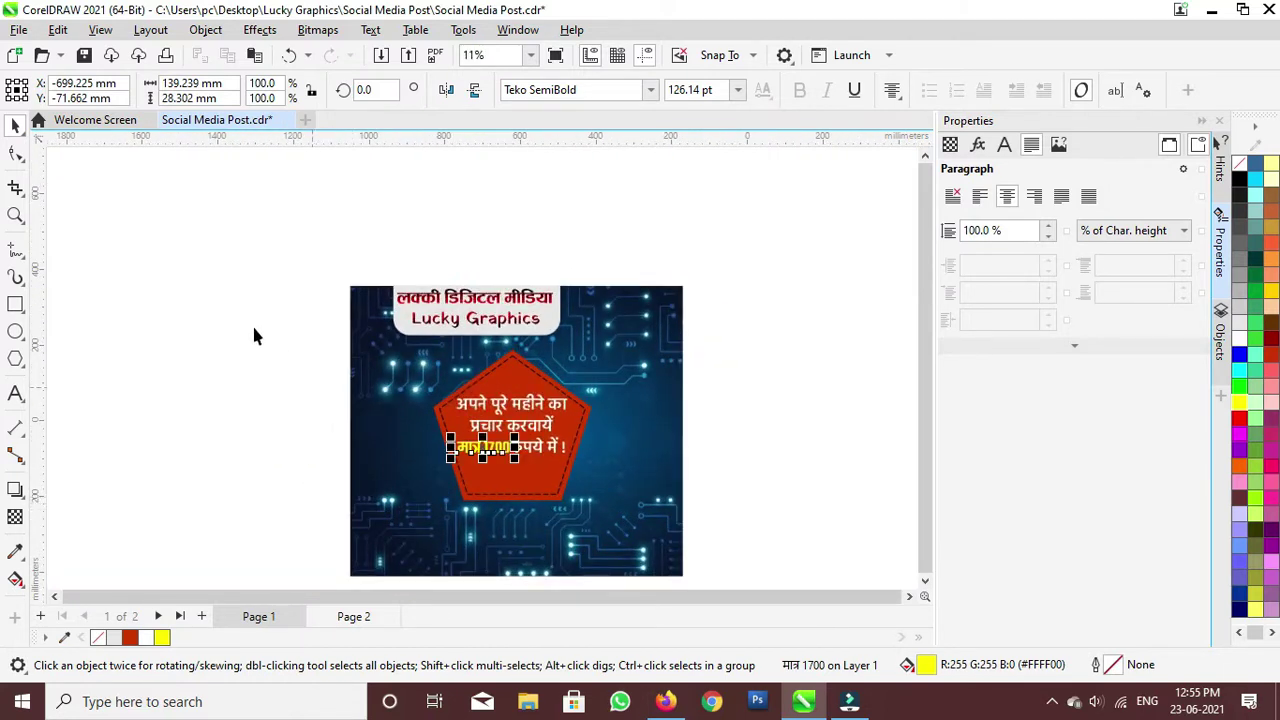
{"action": "left_click_drag", "start_coordinate": [625, 431], "coordinate": [662, 518]}
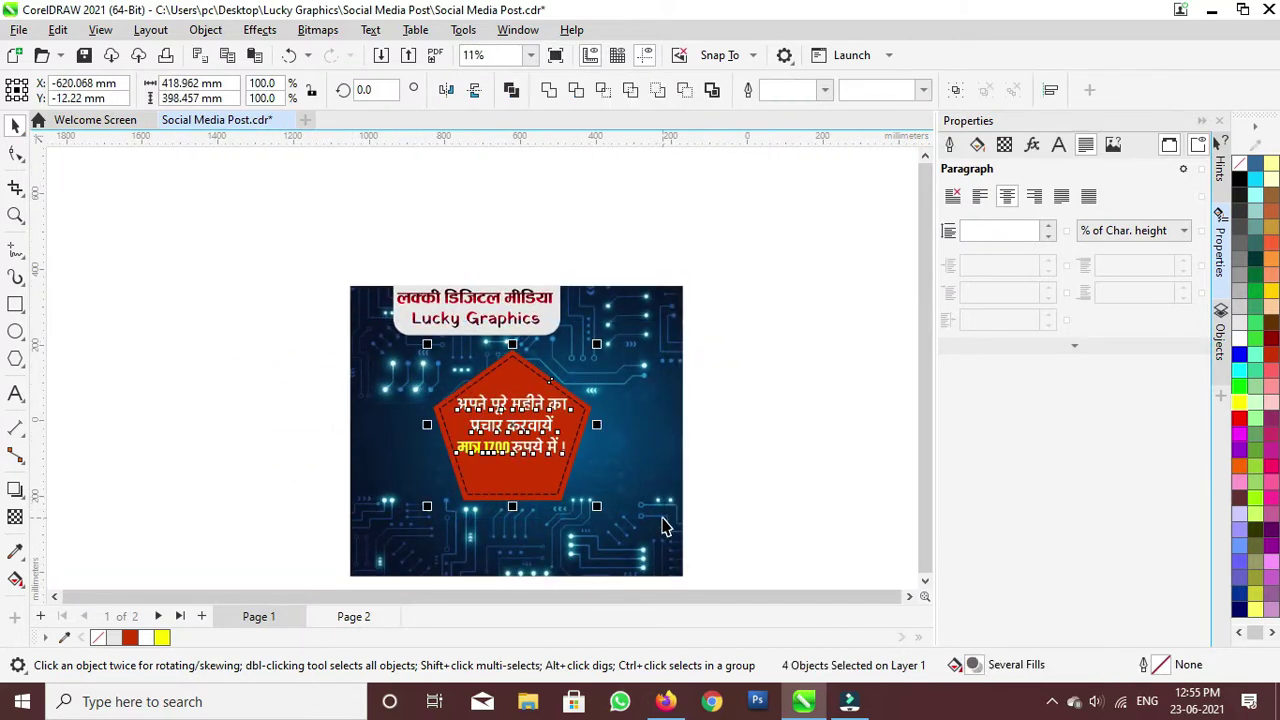
{"action": "left_click_drag", "start_coordinate": [486, 446], "coordinate": [513, 418]}
Step: Move the अब बात किस देर की अभी सम्पर्क करें line from Page 2 onto Page 1
{"action": "left_click", "coordinate": [225, 487]}
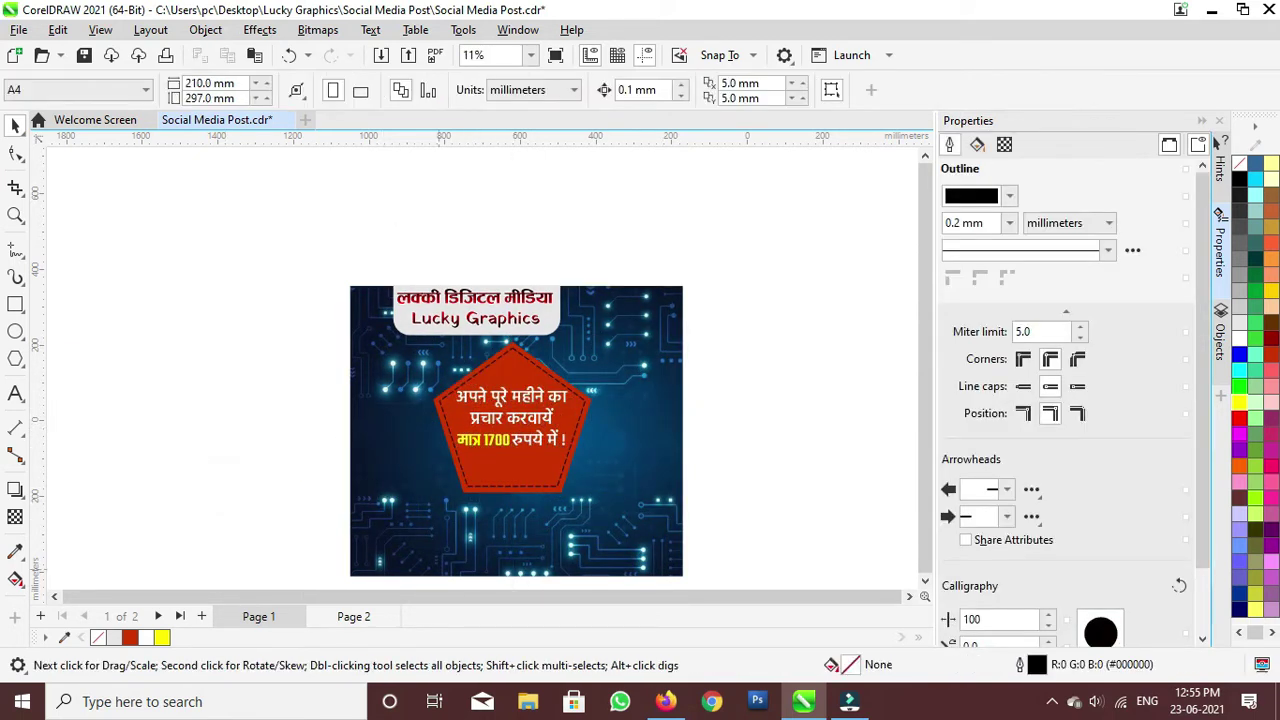
{"action": "left_click", "coordinate": [345, 616]}
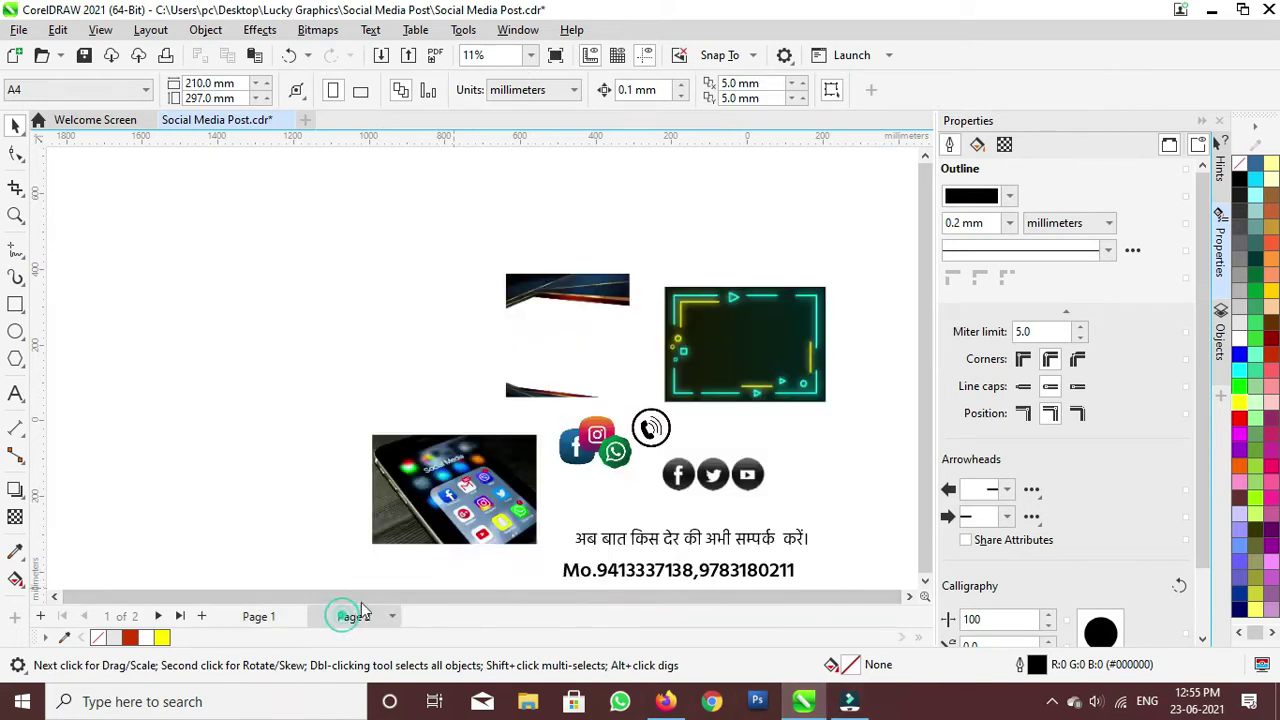
{"action": "scroll", "coordinate": [660, 510], "scroll_direction": "down", "scroll_amount": 1}
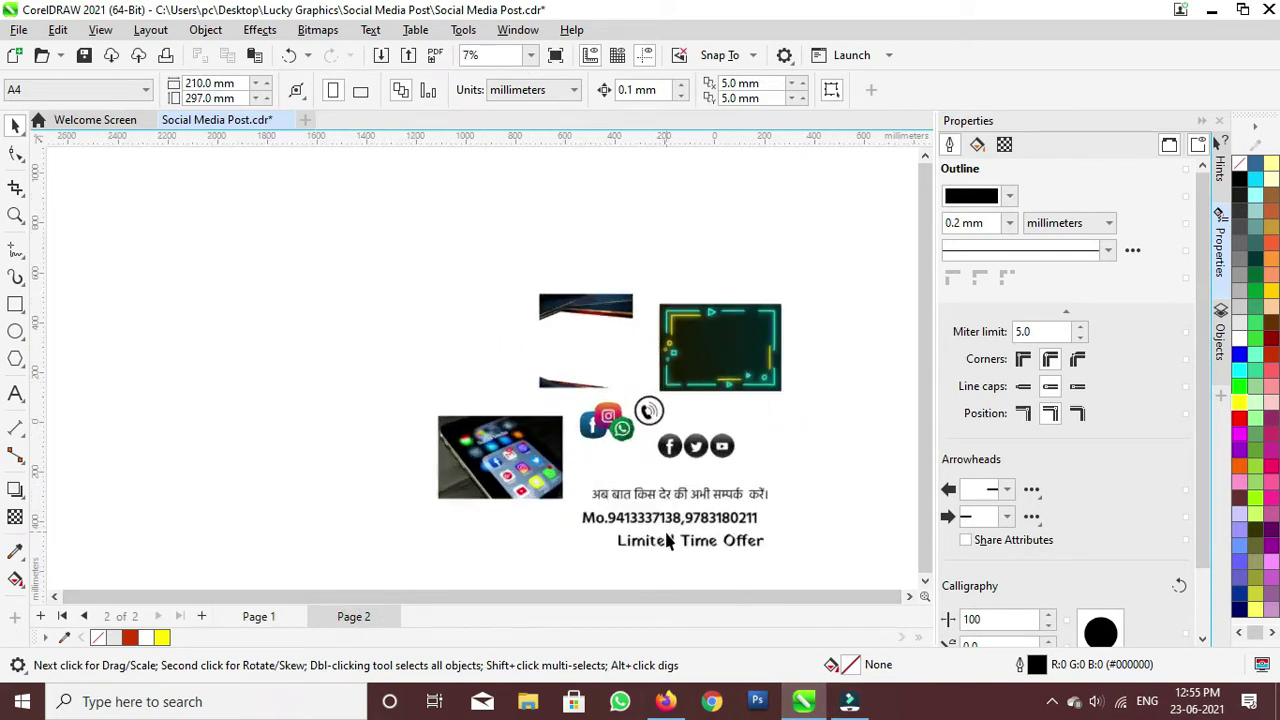
{"action": "left_click", "coordinate": [642, 494]}
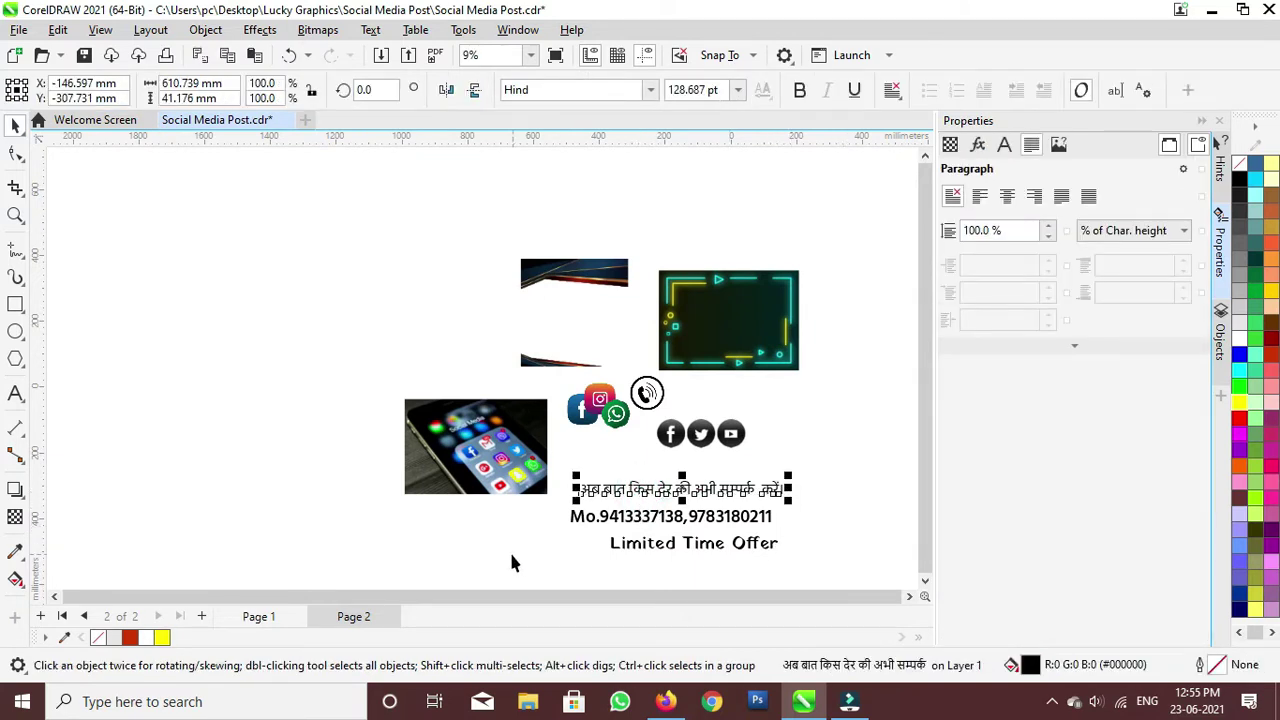
{"action": "key", "text": "Delete"}
{"action": "left_click", "coordinate": [272, 612]}
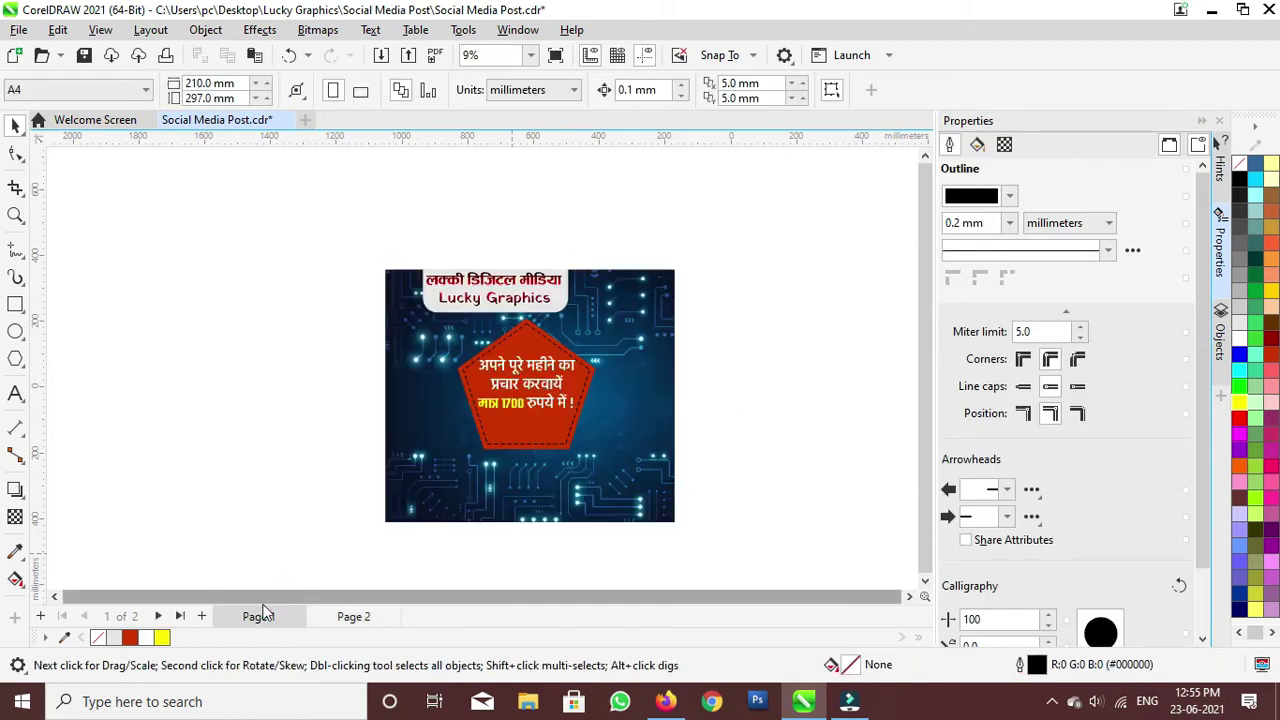
{"action": "key", "text": "ctrl+v"}
{"action": "scroll", "coordinate": [606, 495], "scroll_direction": "up", "scroll_amount": 2}
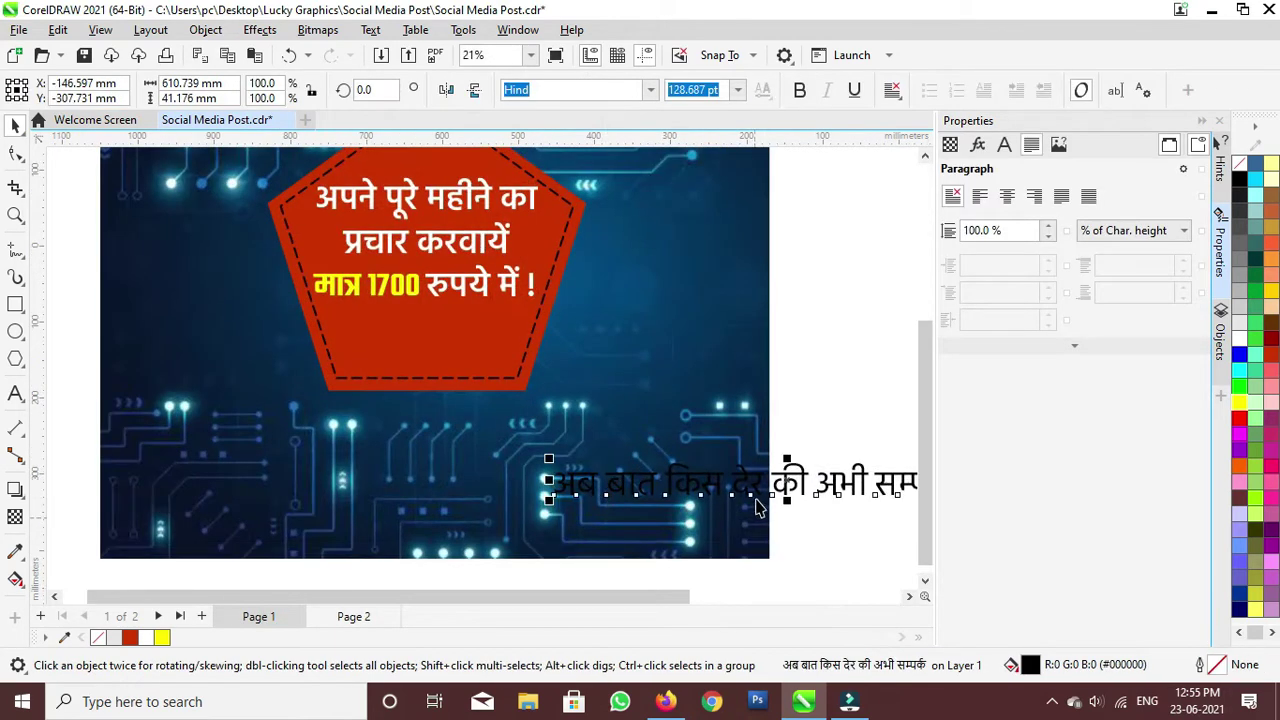
{"action": "left_click_drag", "start_coordinate": [610, 493], "coordinate": [444, 359]}
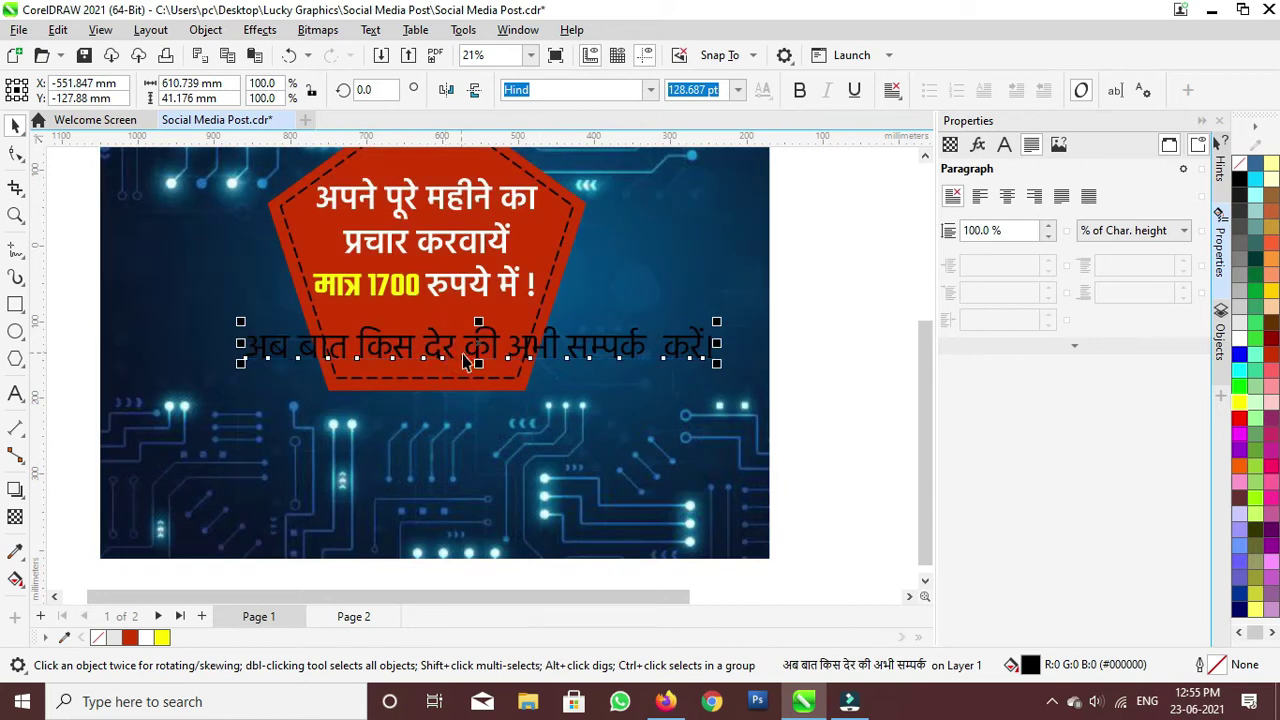
Step: Break the line into two before की and place it near the poster's bottom
{"action": "double_click", "coordinate": [470, 352]}
{"action": "key", "text": "Return"}
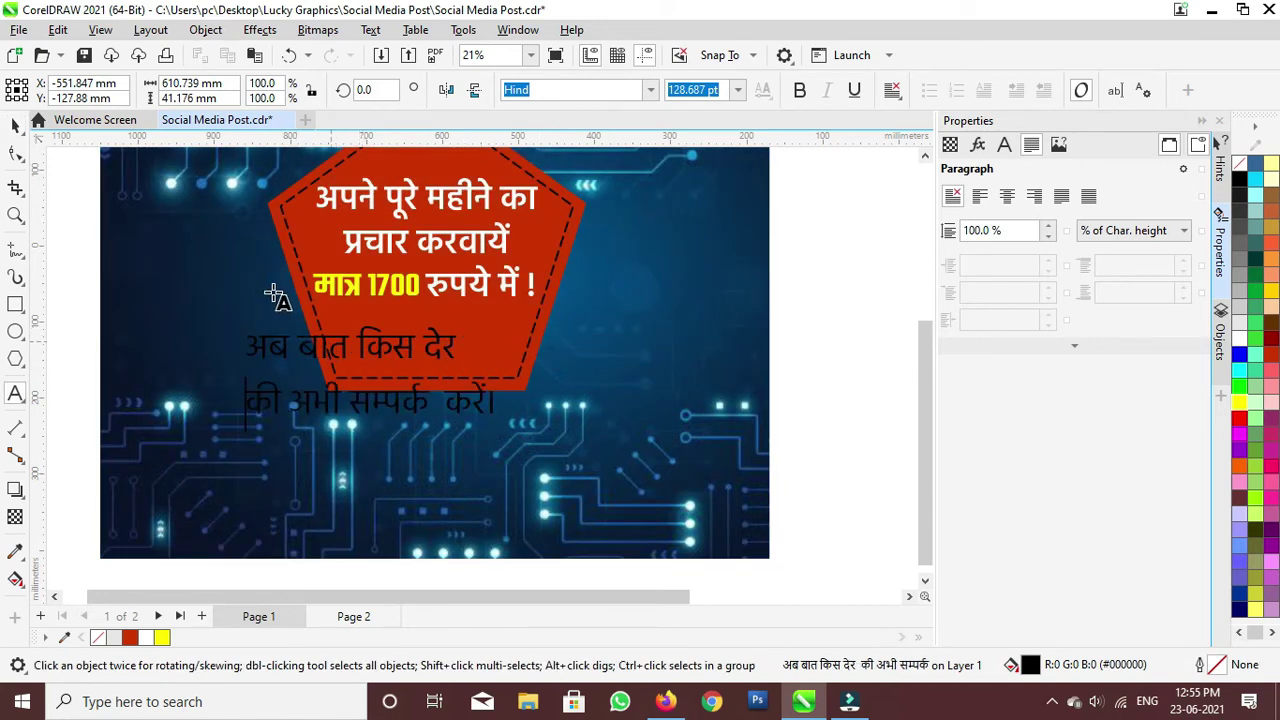
{"action": "left_click", "coordinate": [17, 125]}
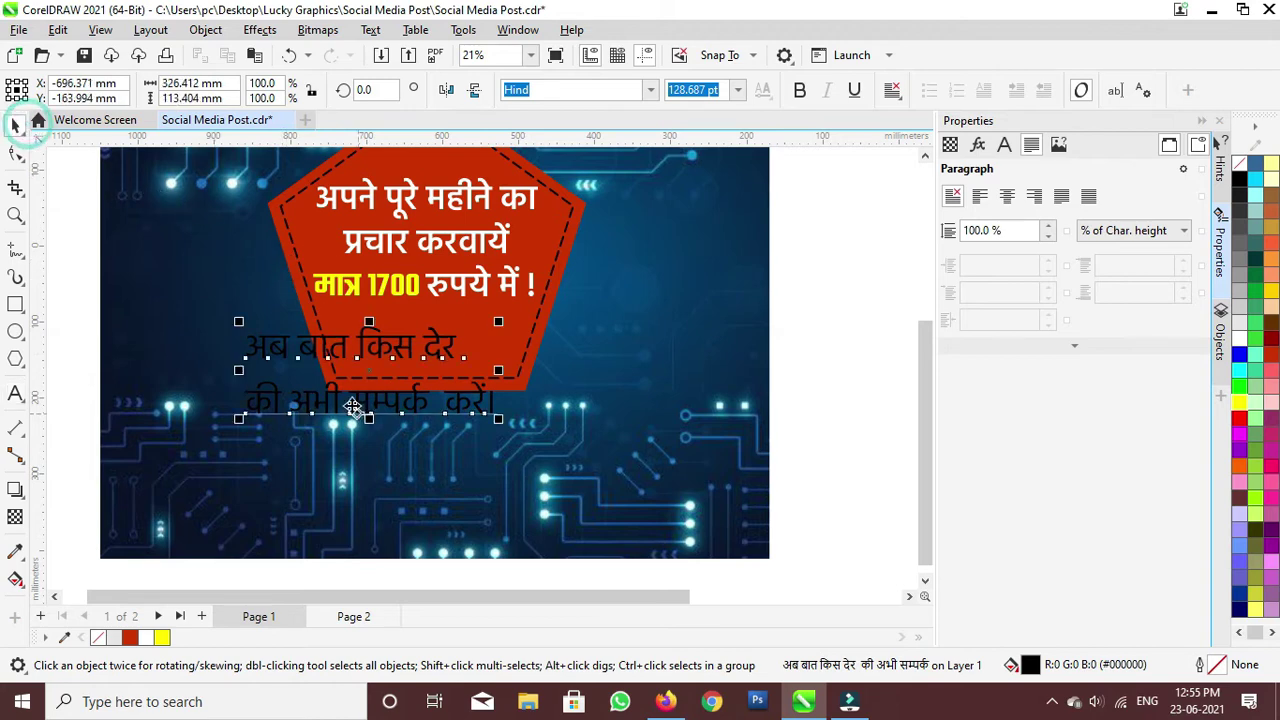
{"action": "left_click_drag", "start_coordinate": [367, 373], "coordinate": [456, 548]}
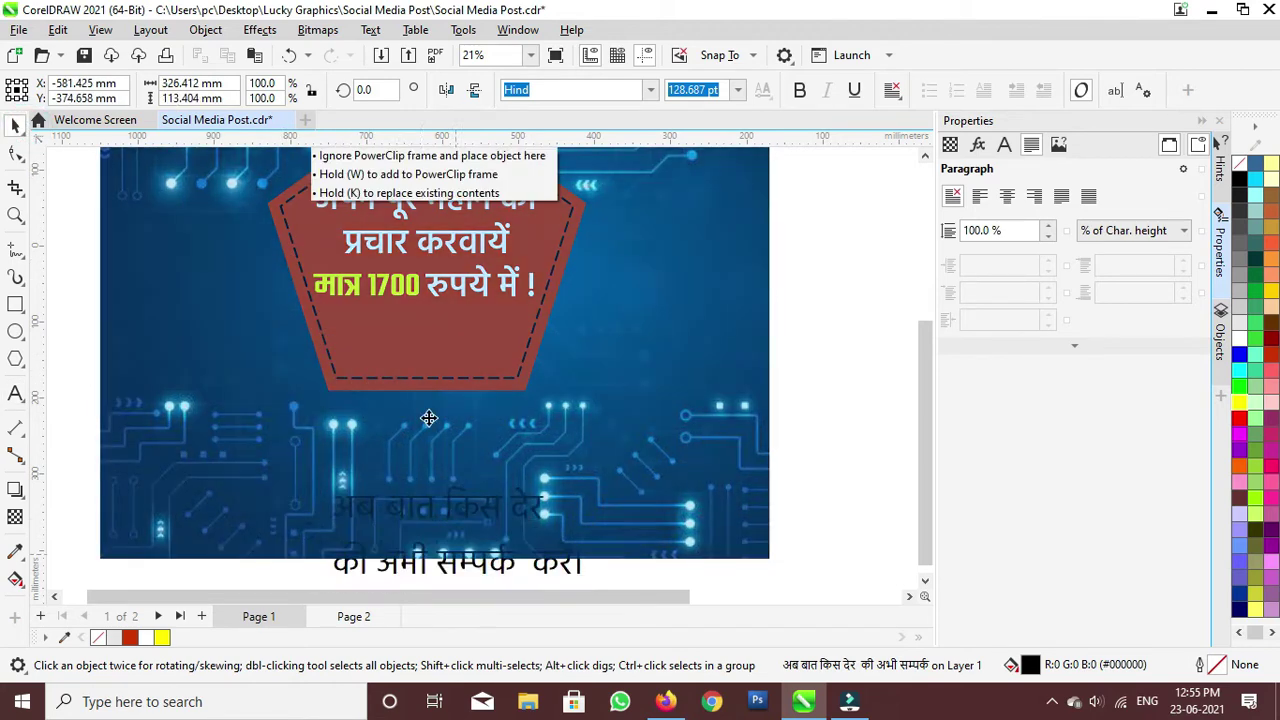
{"action": "left_click", "coordinate": [413, 380]}
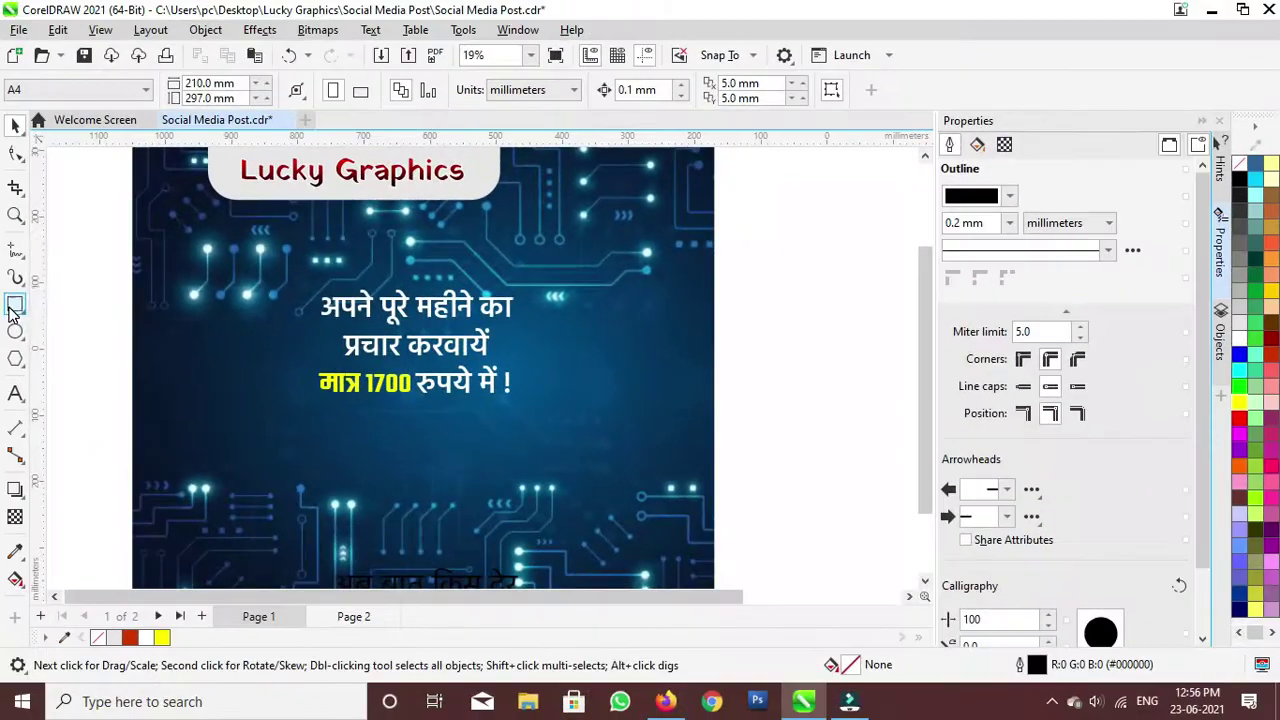
Step: Draw a rectangle over the offer text and fill it Brick Red
{"action": "left_click", "coordinate": [15, 304]}
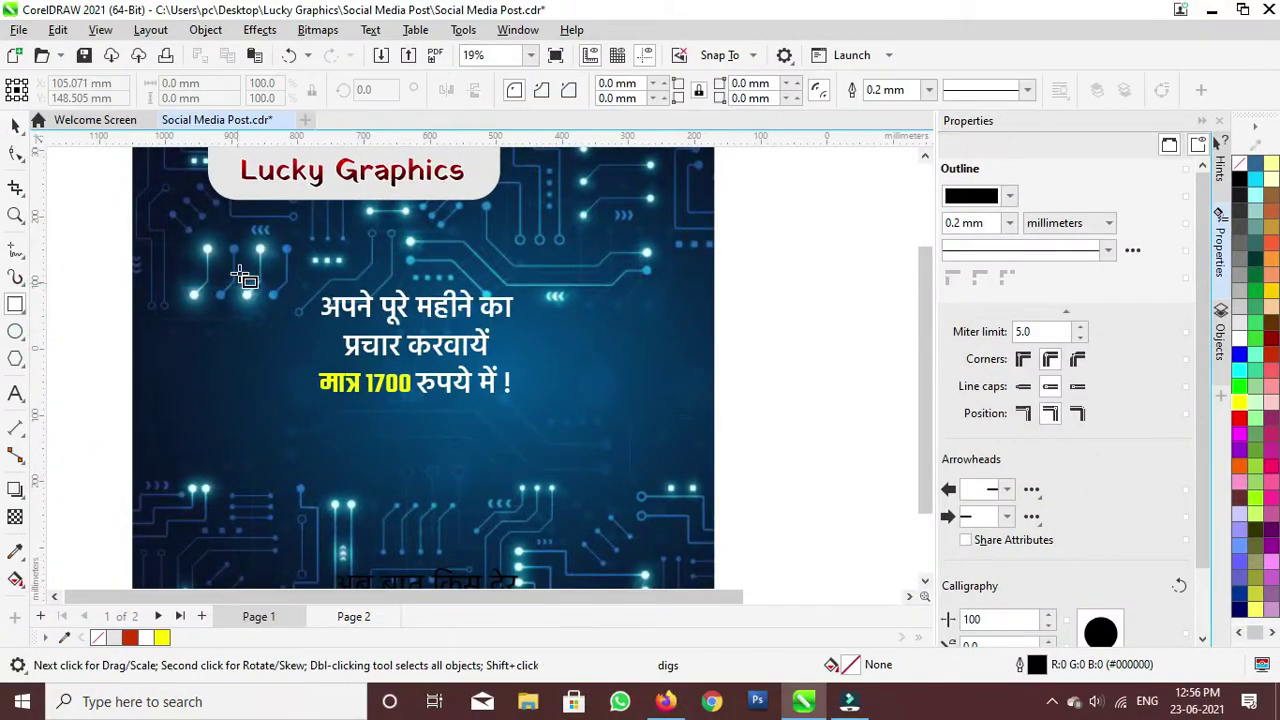
{"action": "left_click_drag", "start_coordinate": [265, 248], "coordinate": [541, 433]}
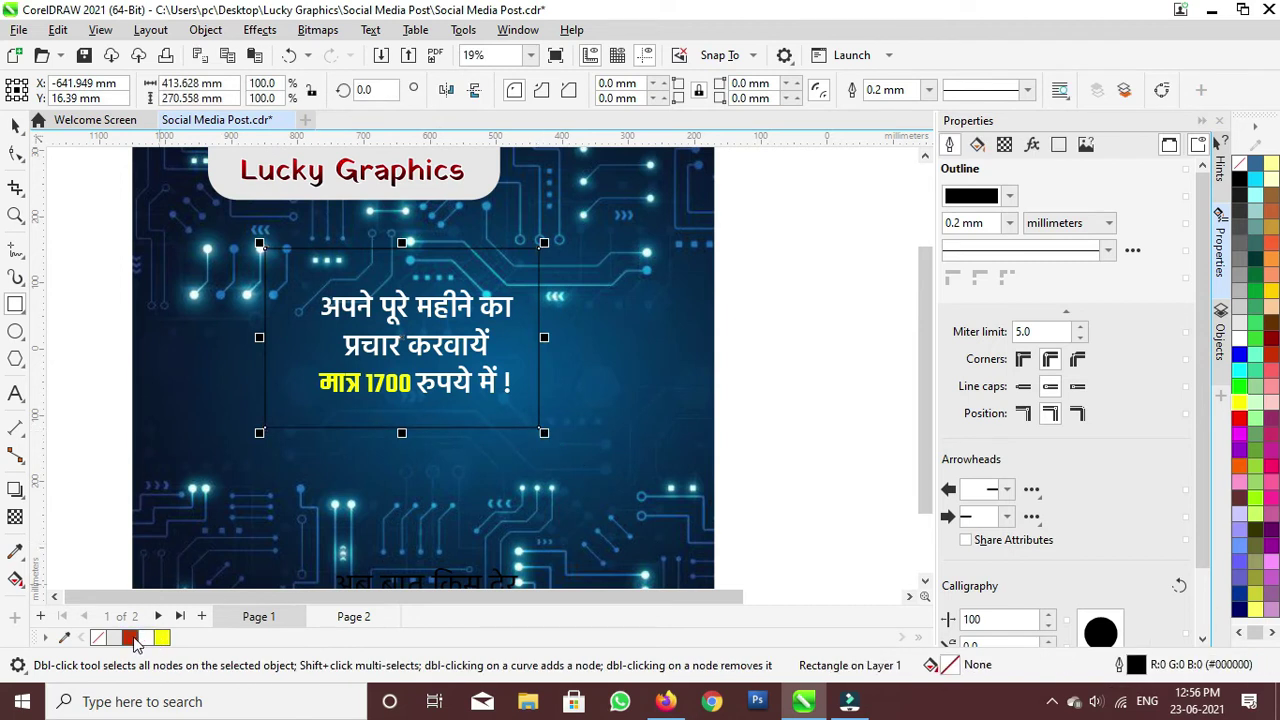
{"action": "left_click", "coordinate": [129, 637]}
{"action": "left_click", "coordinate": [481, 473]}
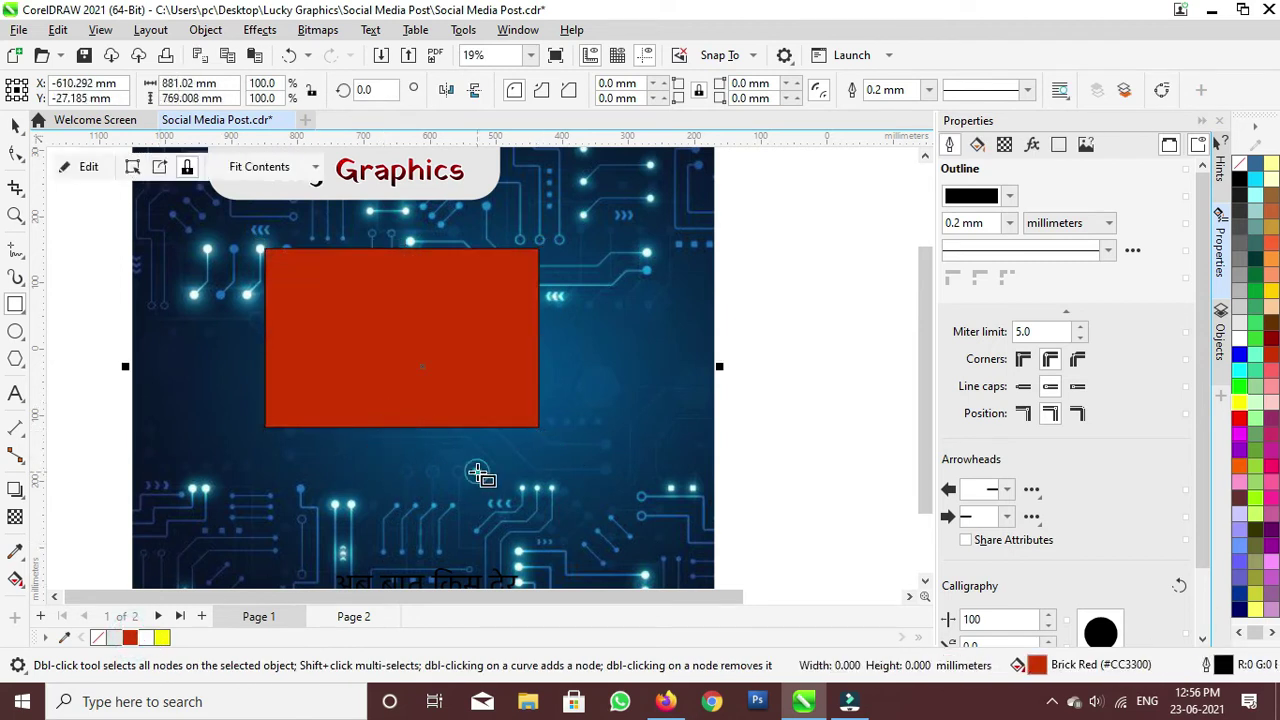
{"action": "left_click", "coordinate": [17, 123]}
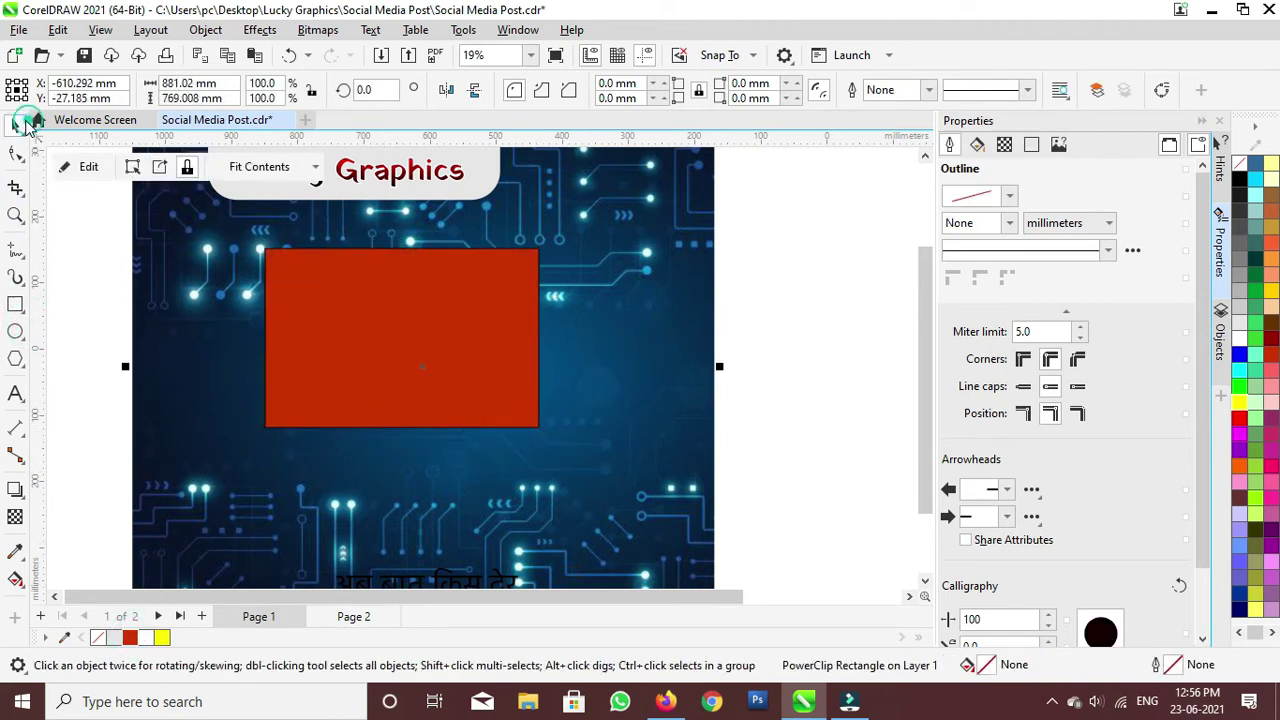
{"action": "left_click_drag", "start_coordinate": [63, 277], "coordinate": [651, 420]}
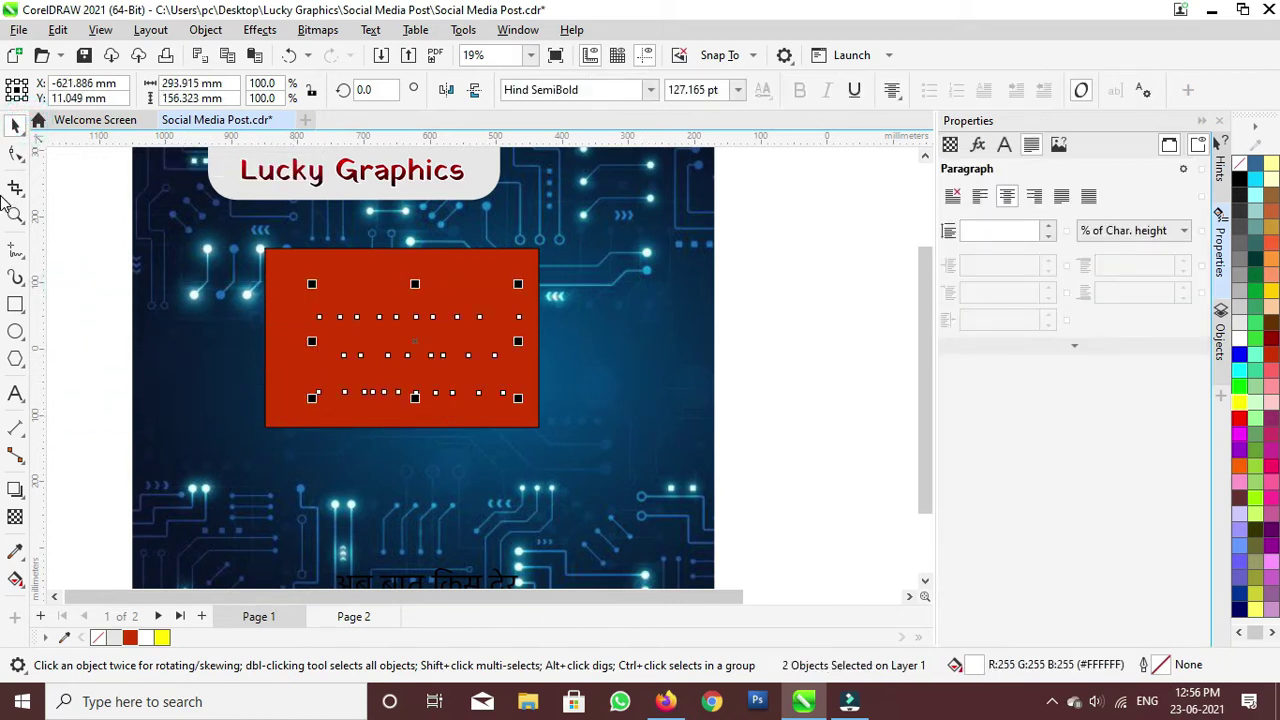
Step: PowerClip the red rectangle inside the background image
{"action": "left_click", "coordinate": [280, 373]}
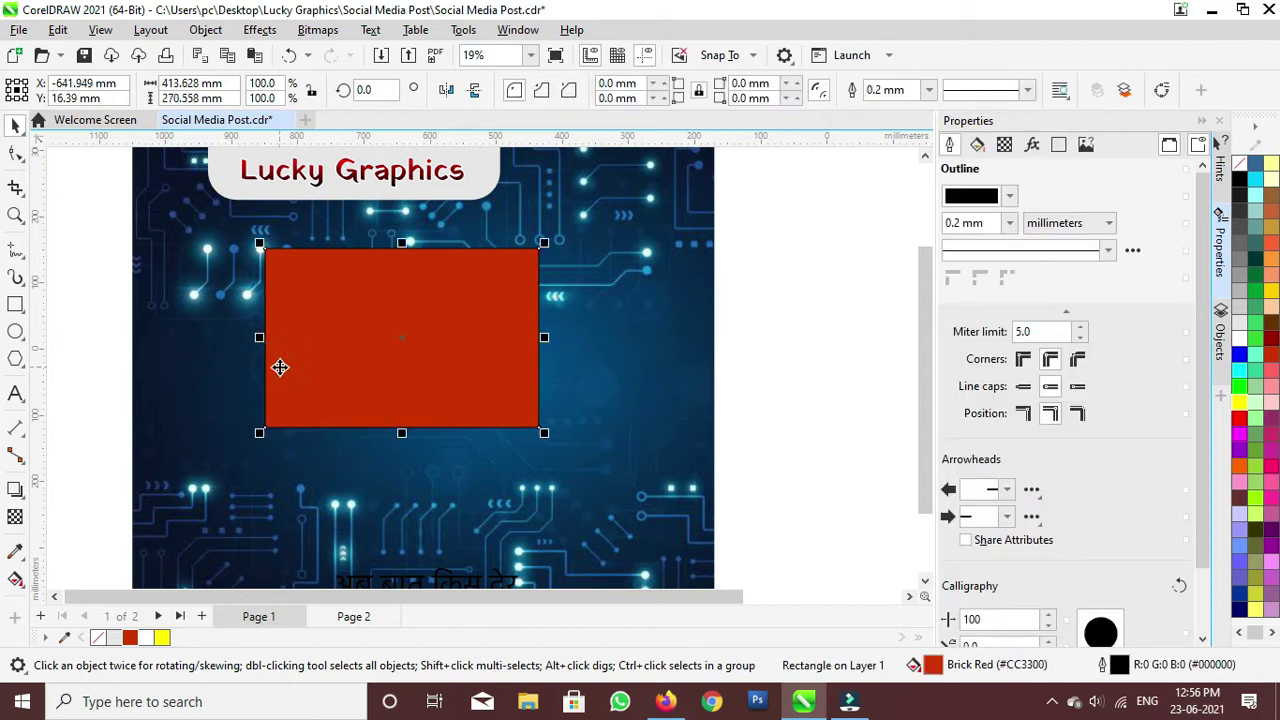
{"action": "right_click", "coordinate": [278, 368]}
{"action": "left_click", "coordinate": [357, 352]}
{"action": "left_click", "coordinate": [207, 450]}
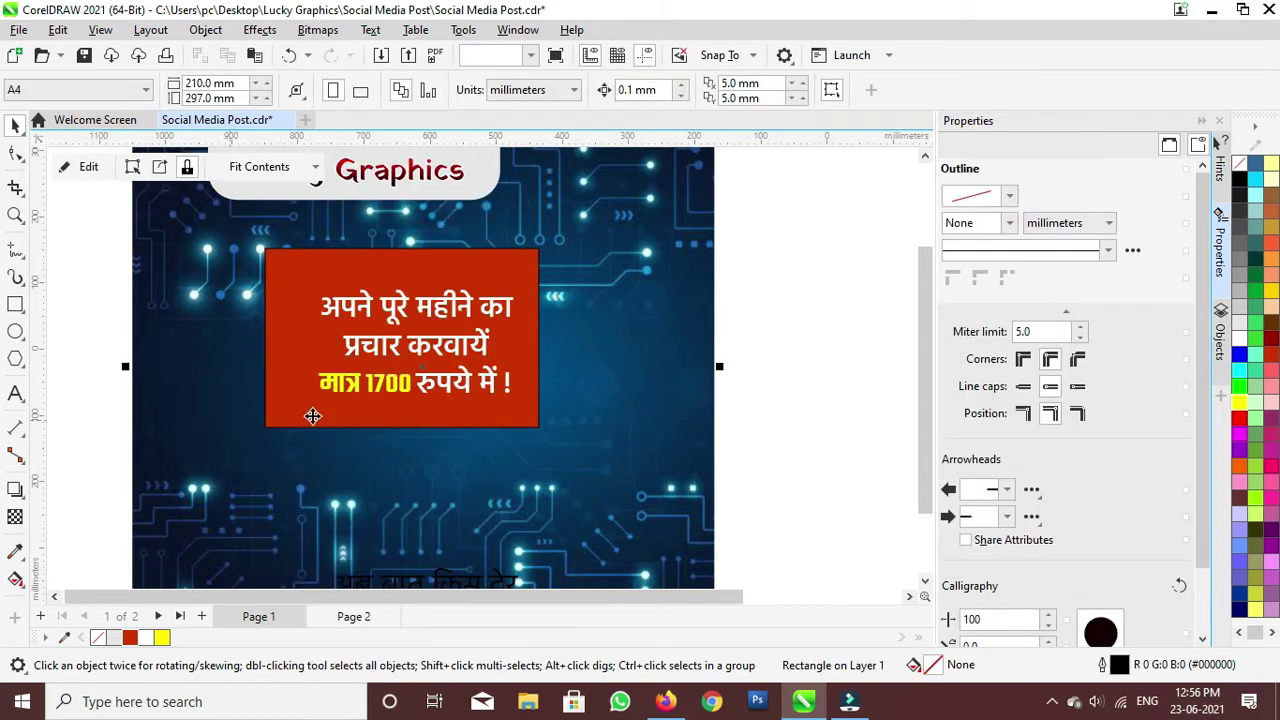
Step: Nudge the clipped rectangle right and round its corners to 24.081 mm
{"action": "double_click", "coordinate": [297, 365]}
{"action": "left_click", "coordinate": [286, 365]}
{"action": "left_click_drag", "start_coordinate": [287, 364], "coordinate": [292, 364]}
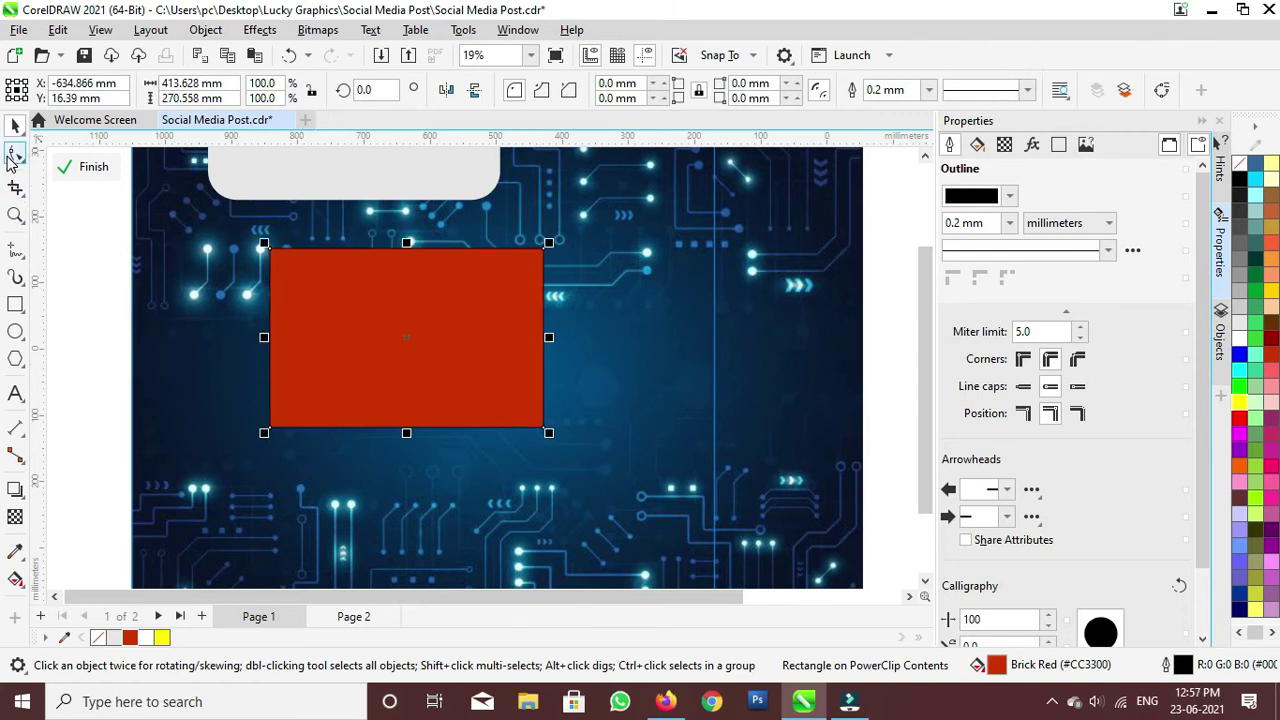
{"action": "left_click", "coordinate": [14, 155]}
{"action": "left_click_drag", "start_coordinate": [271, 250], "coordinate": [287, 262]}
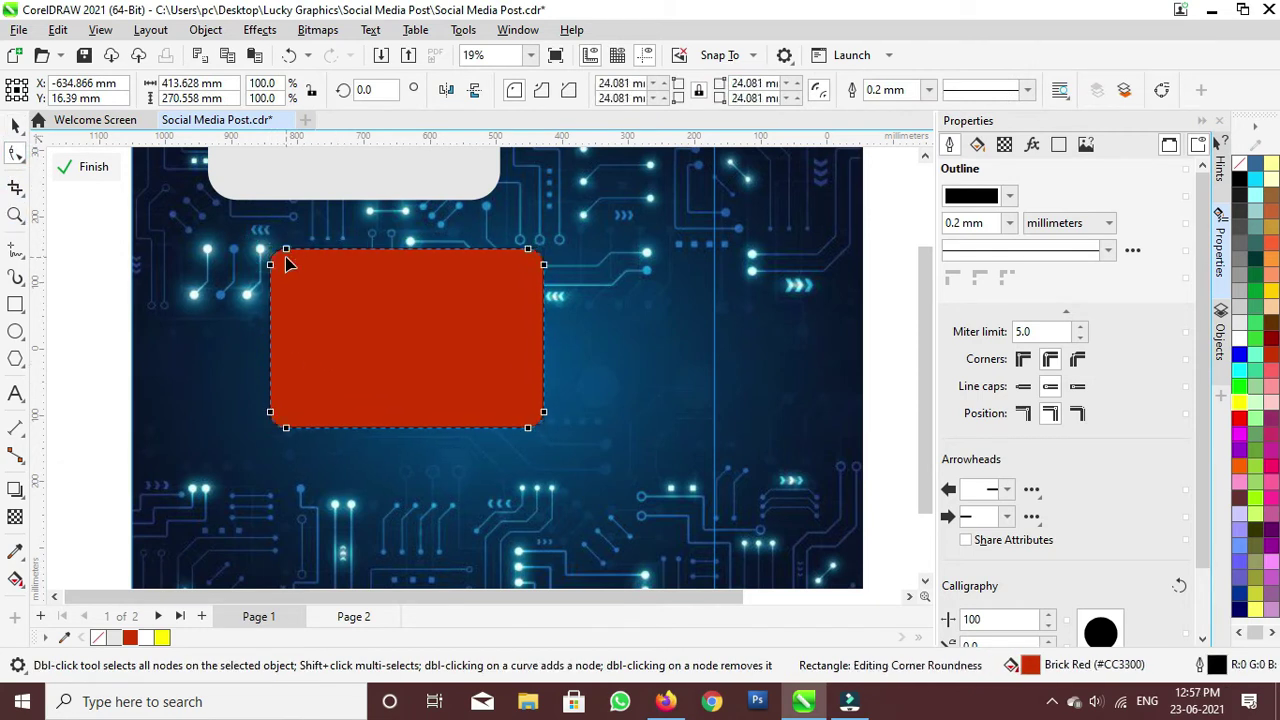
{"action": "left_click", "coordinate": [17, 122]}
{"action": "left_click", "coordinate": [80, 166]}
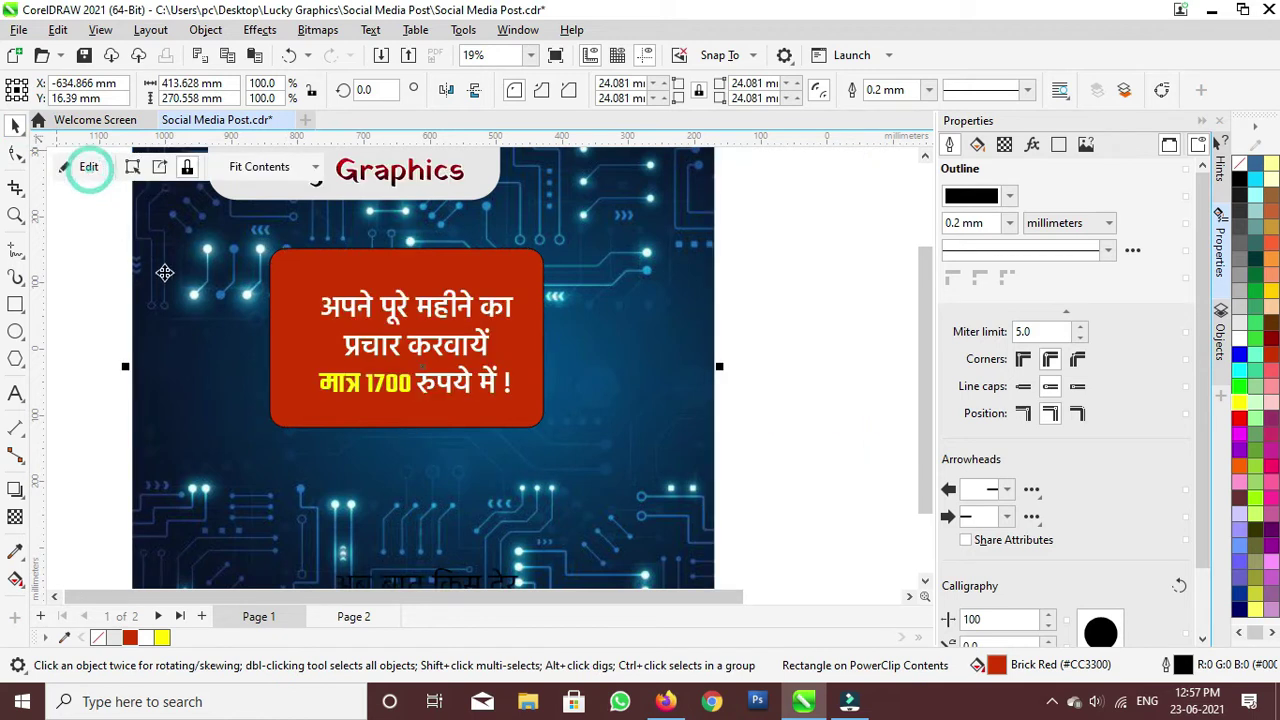
Step: Scale the offer text to 130%, center it on the red box, and enlarge मात्र 1700 to 162.077 pt
{"action": "left_click_drag", "start_coordinate": [104, 262], "coordinate": [552, 418]}
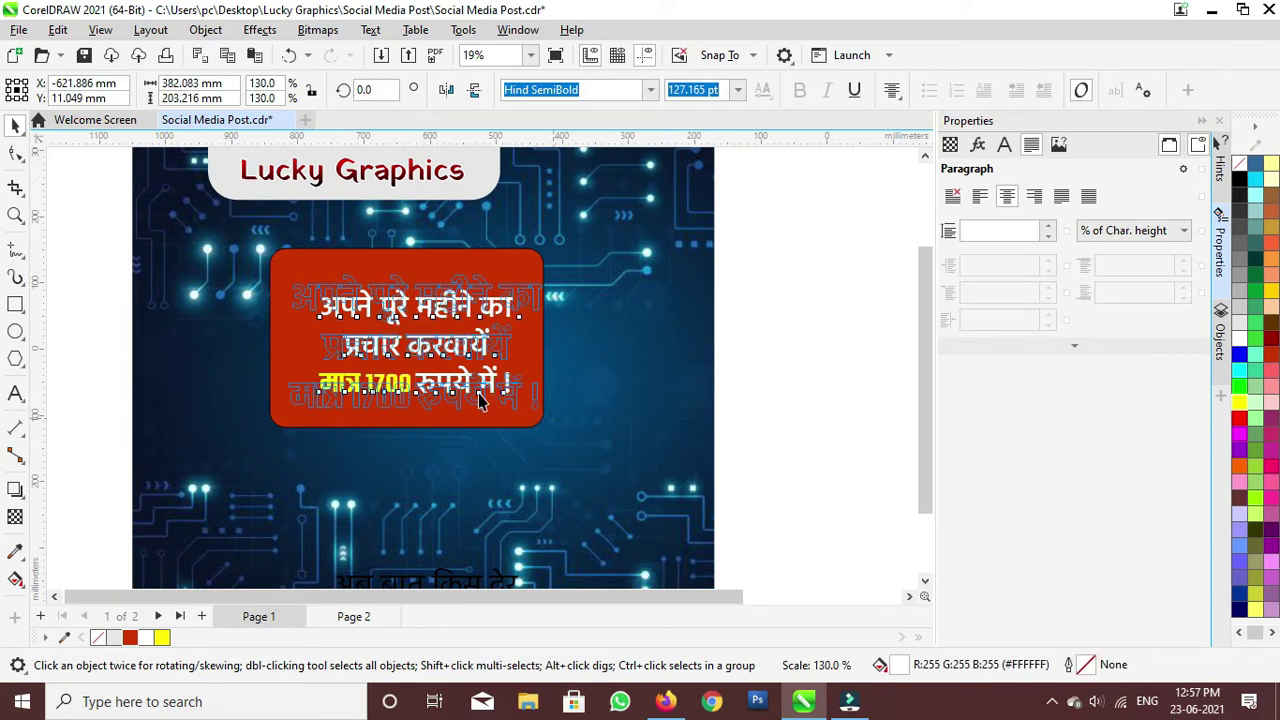
{"action": "mouse_move", "coordinate": [407, 349]}
{"action": "left_mouse_down"}
{"action": "mouse_move", "coordinate": [392, 348]}
{"action": "mouse_move", "coordinate": [400, 337]}
{"action": "left_mouse_up"}
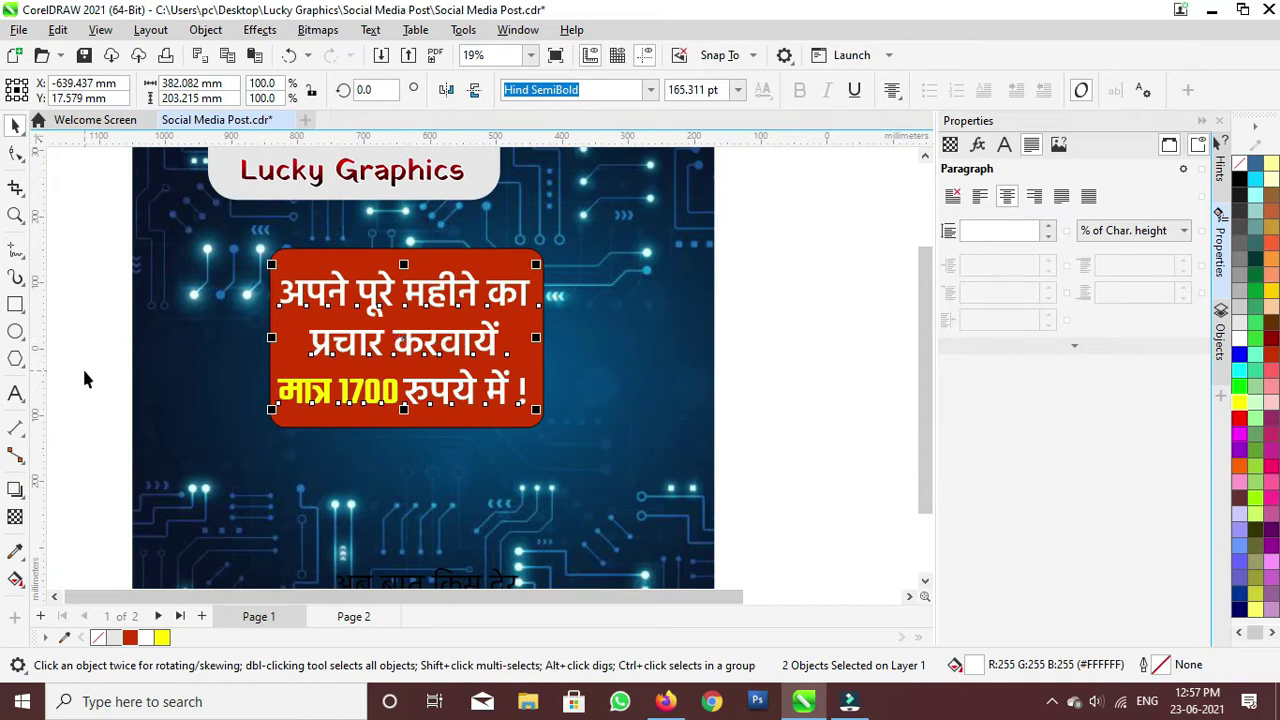
{"action": "left_click", "coordinate": [84, 372]}
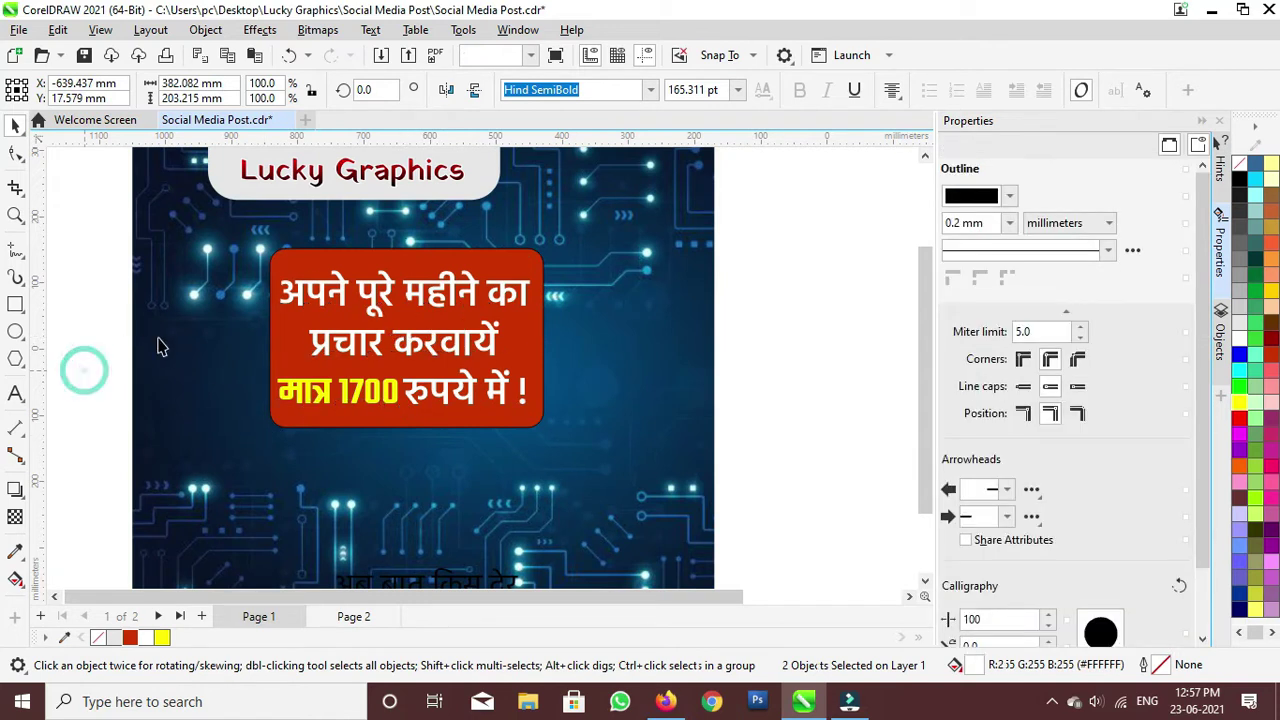
{"action": "left_click", "coordinate": [323, 400]}
{"action": "mouse_move", "coordinate": [405, 409]}
{"action": "left_mouse_down"}
{"action": "mouse_move", "coordinate": [420, 421]}
{"action": "mouse_move", "coordinate": [401, 410]}
{"action": "left_mouse_up"}
{"action": "scroll", "coordinate": [300, 400], "scroll_direction": "up", "scroll_amount": 3}
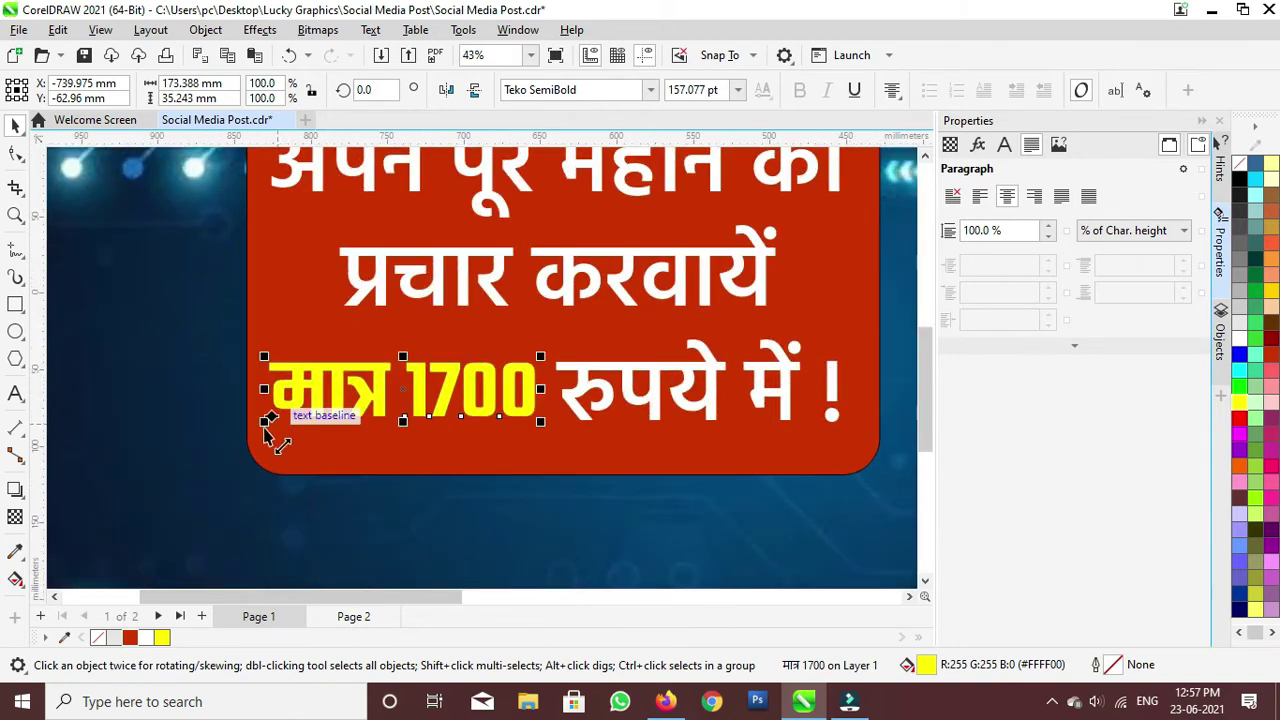
{"action": "mouse_move", "coordinate": [263, 425]}
{"action": "left_mouse_down"}
{"action": "mouse_move", "coordinate": [251, 457]}
{"action": "mouse_move", "coordinate": [262, 443]}
{"action": "left_mouse_up"}
{"action": "scroll", "coordinate": [325, 380], "scroll_direction": "down", "scroll_amount": 3}
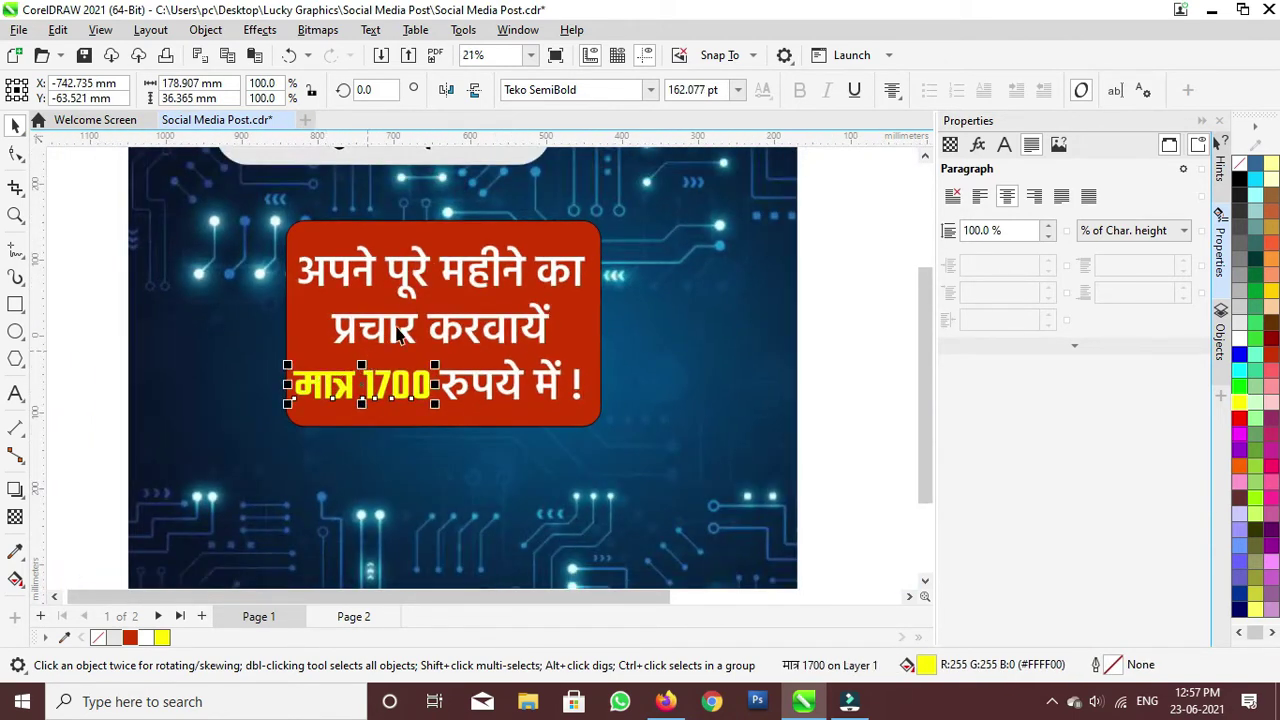
Step: Draw a wide rectangle just below the red price box
{"action": "scroll", "coordinate": [651, 423], "scroll_direction": "down", "scroll_amount": 2}
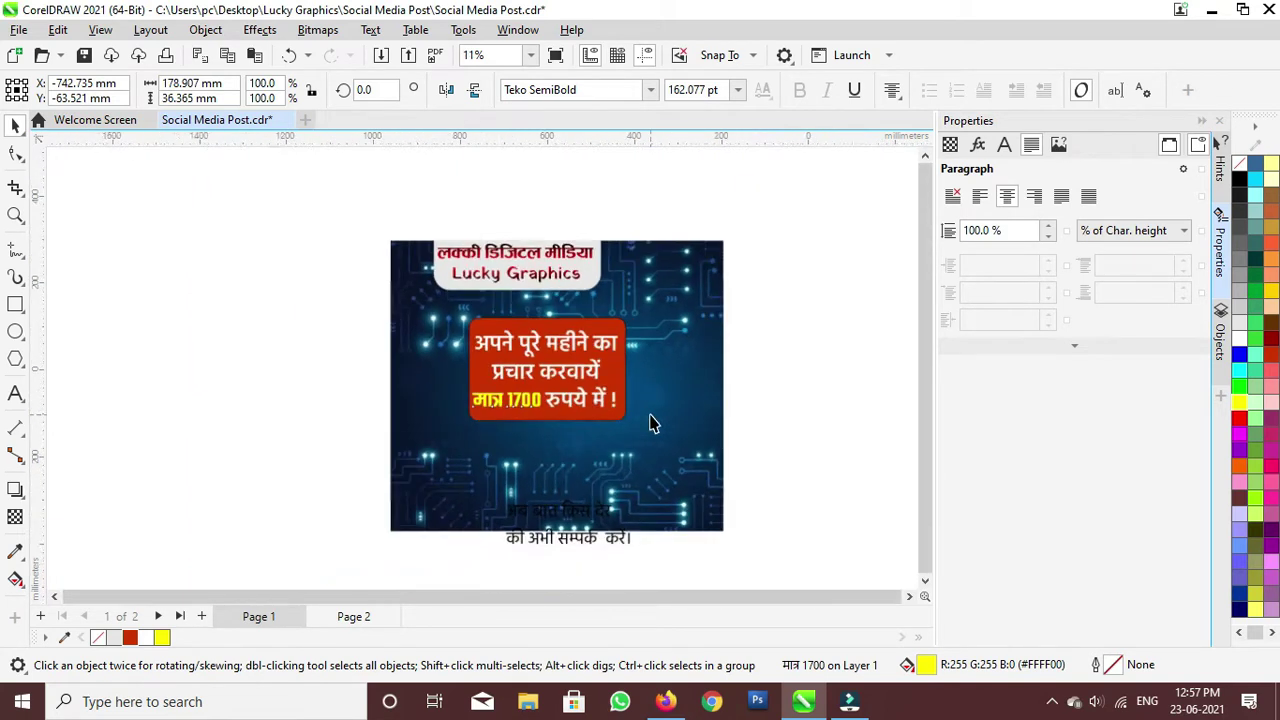
{"action": "left_click", "coordinate": [363, 354]}
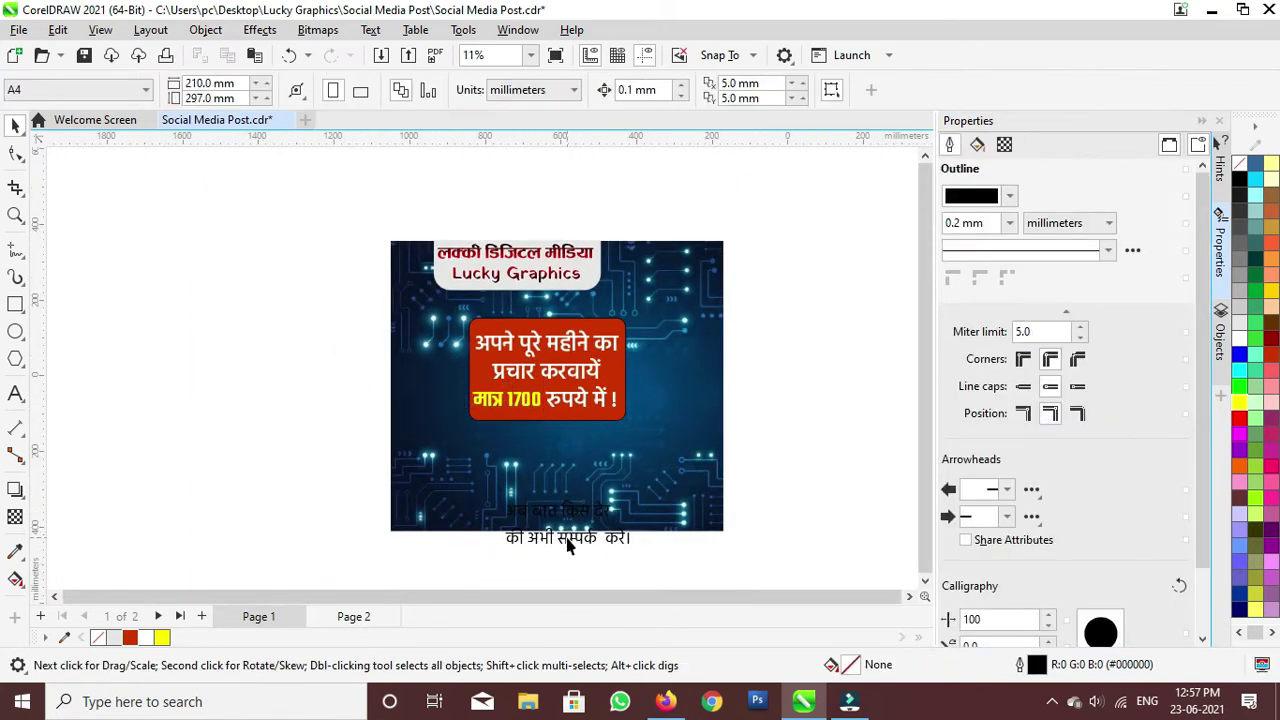
{"action": "left_click", "coordinate": [567, 543]}
{"action": "left_click", "coordinate": [15, 304]}
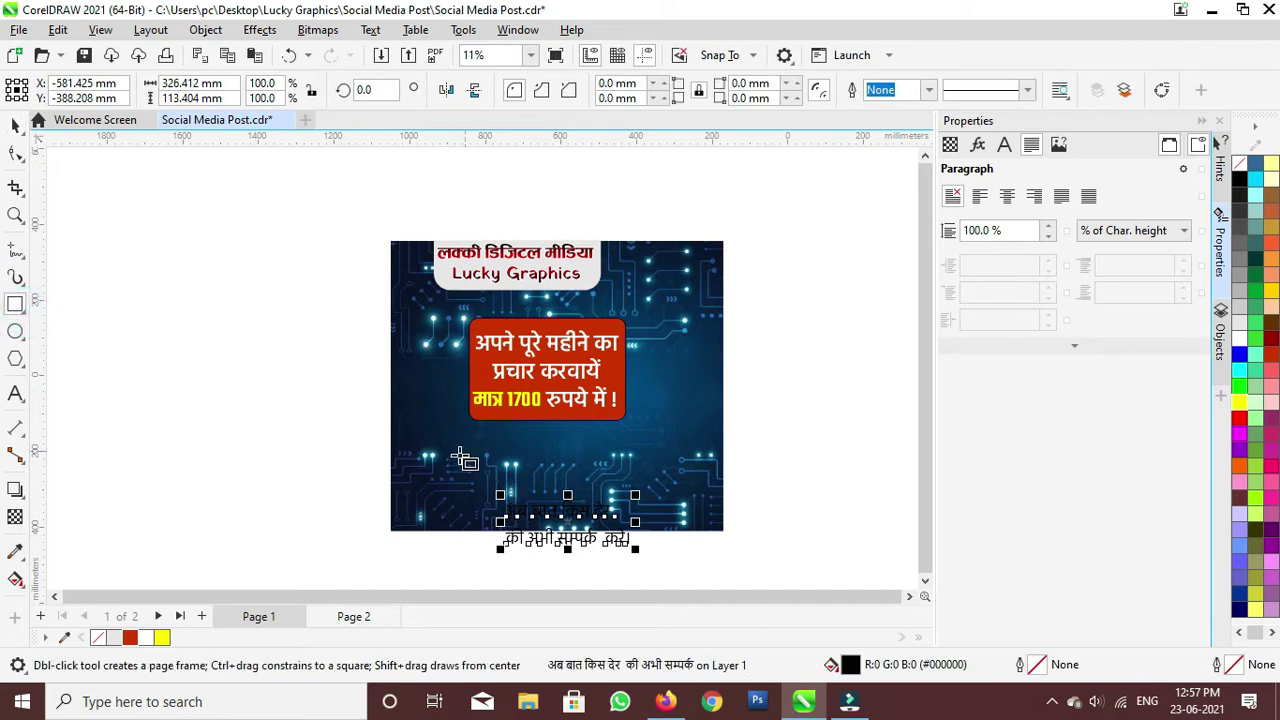
{"action": "left_click_drag", "start_coordinate": [441, 429], "coordinate": [673, 462]}
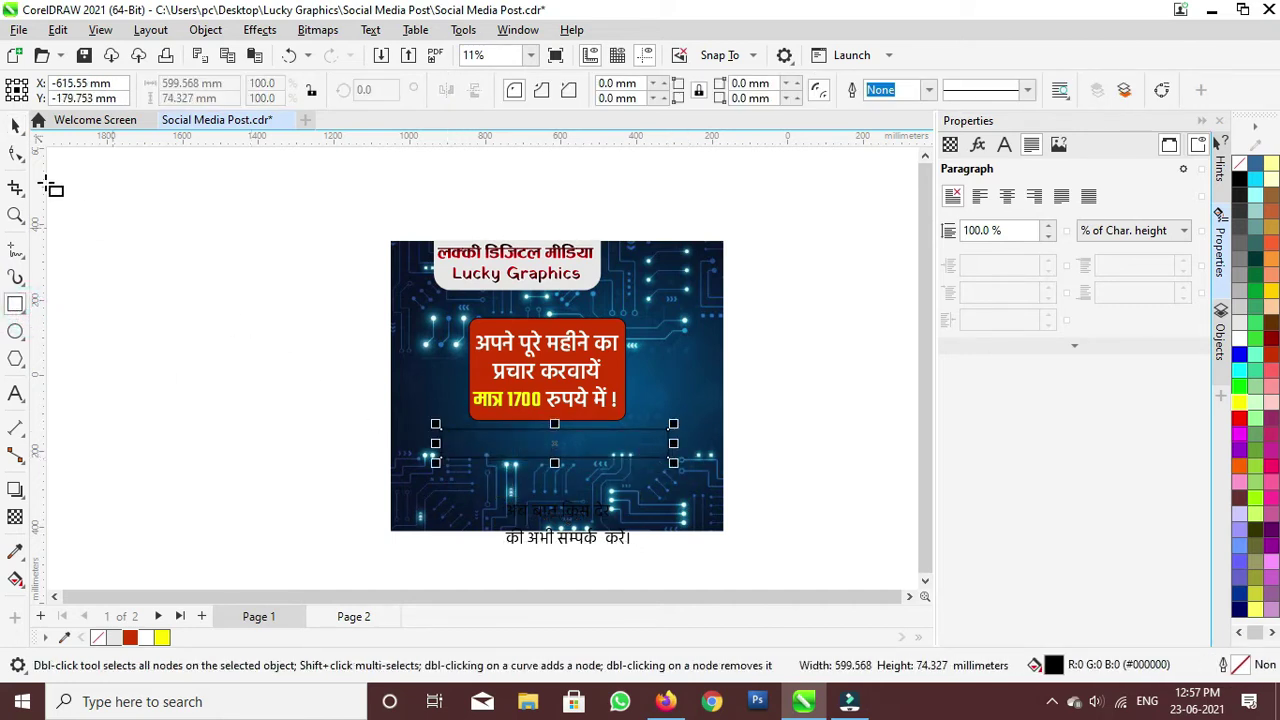
Step: Fill the new bar yellow, nudge it slightly left, and set its outline to None
{"action": "left_click", "coordinate": [18, 124]}
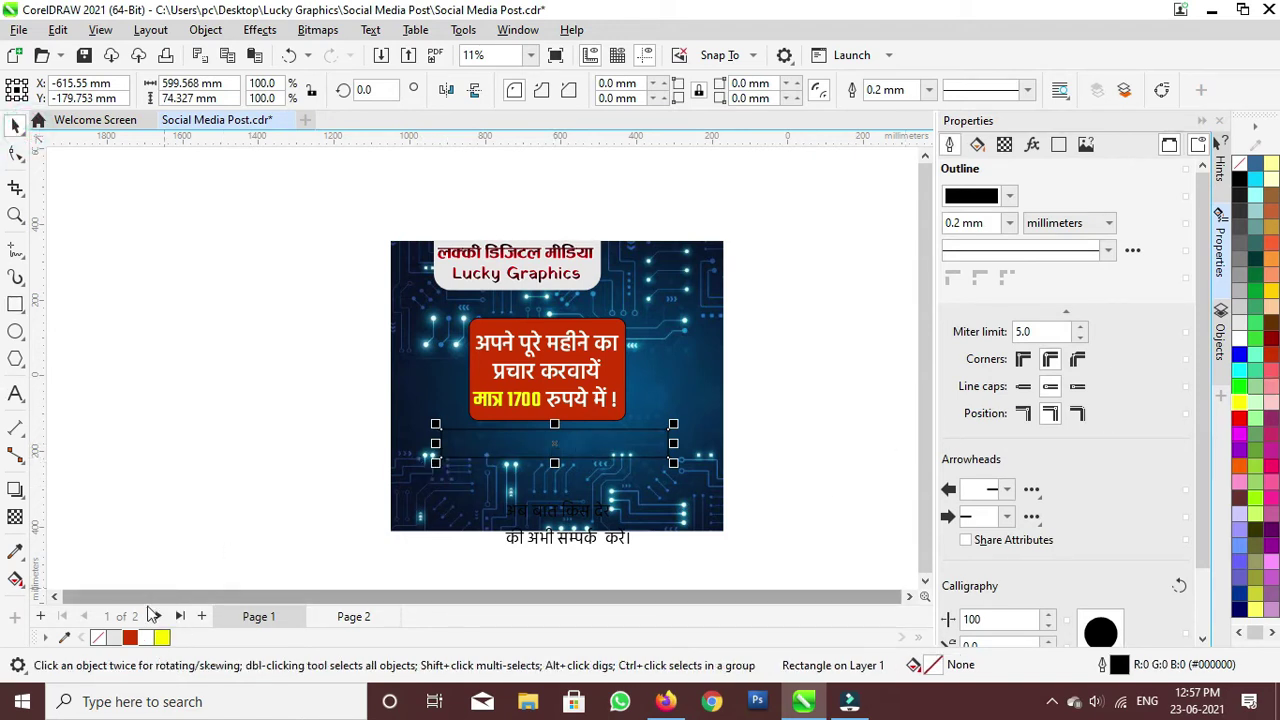
{"action": "left_click", "coordinate": [161, 637]}
{"action": "left_click_drag", "start_coordinate": [531, 446], "coordinate": [523, 443]}
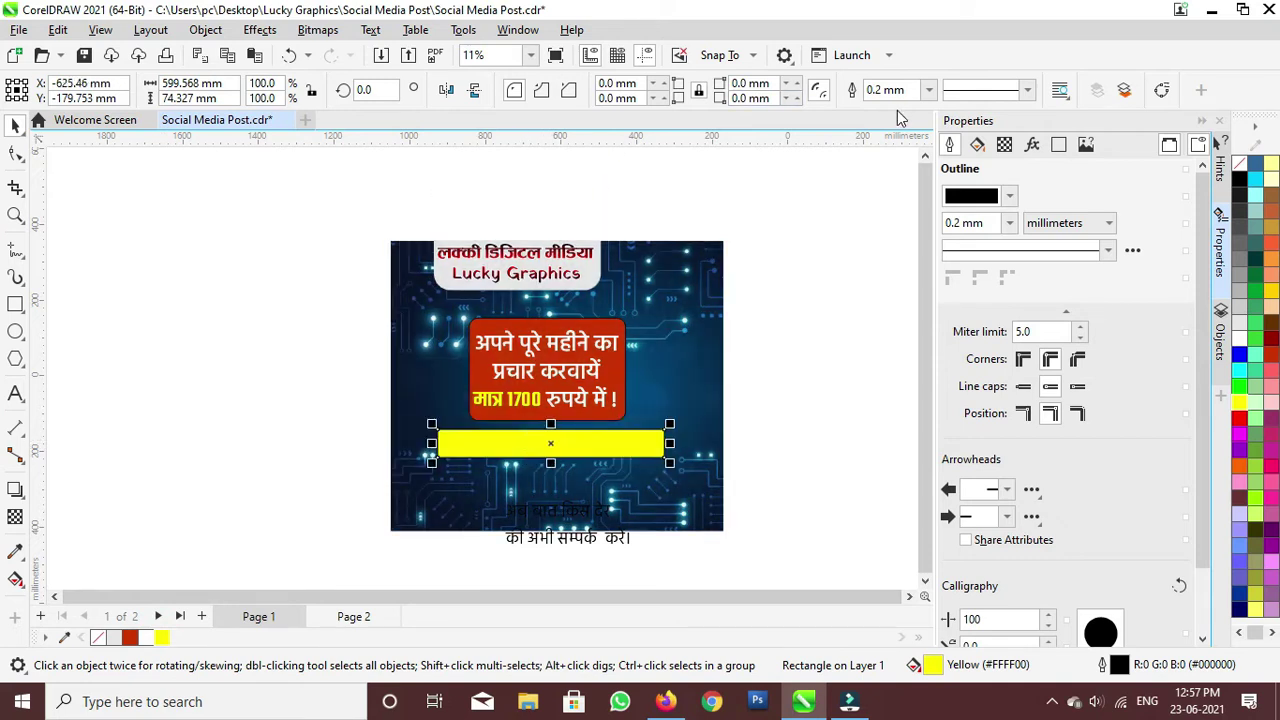
{"action": "left_click", "coordinate": [929, 90]}
{"action": "left_click", "coordinate": [928, 105]}
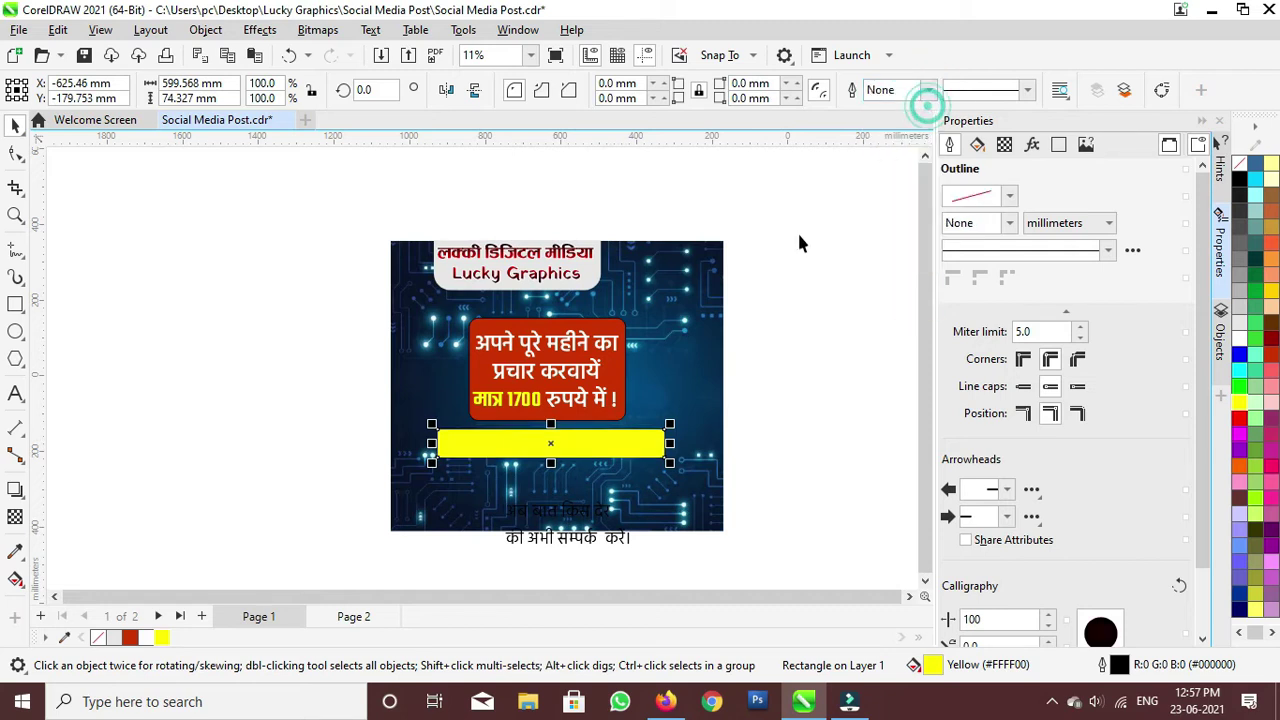
{"action": "double_click", "coordinate": [575, 512]}
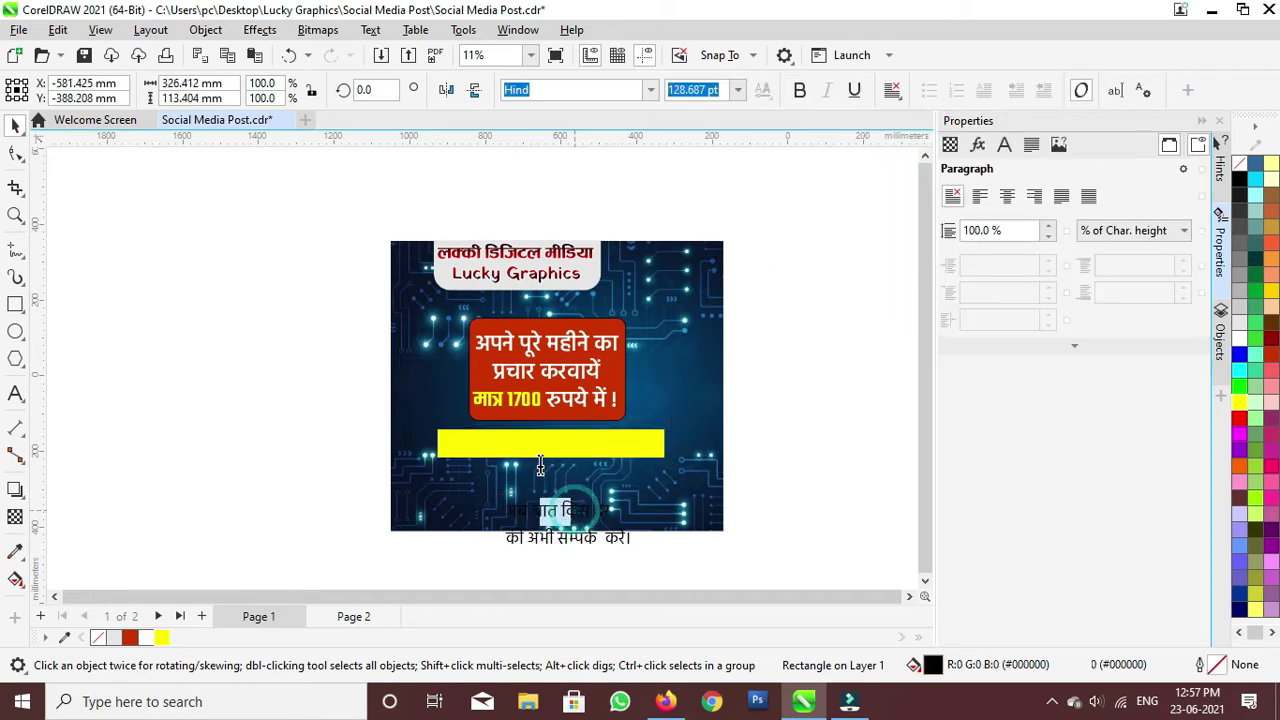
Step: Join the Hindi call-to-action into one line and move it onto the yellow bar
{"action": "left_click", "coordinate": [507, 539]}
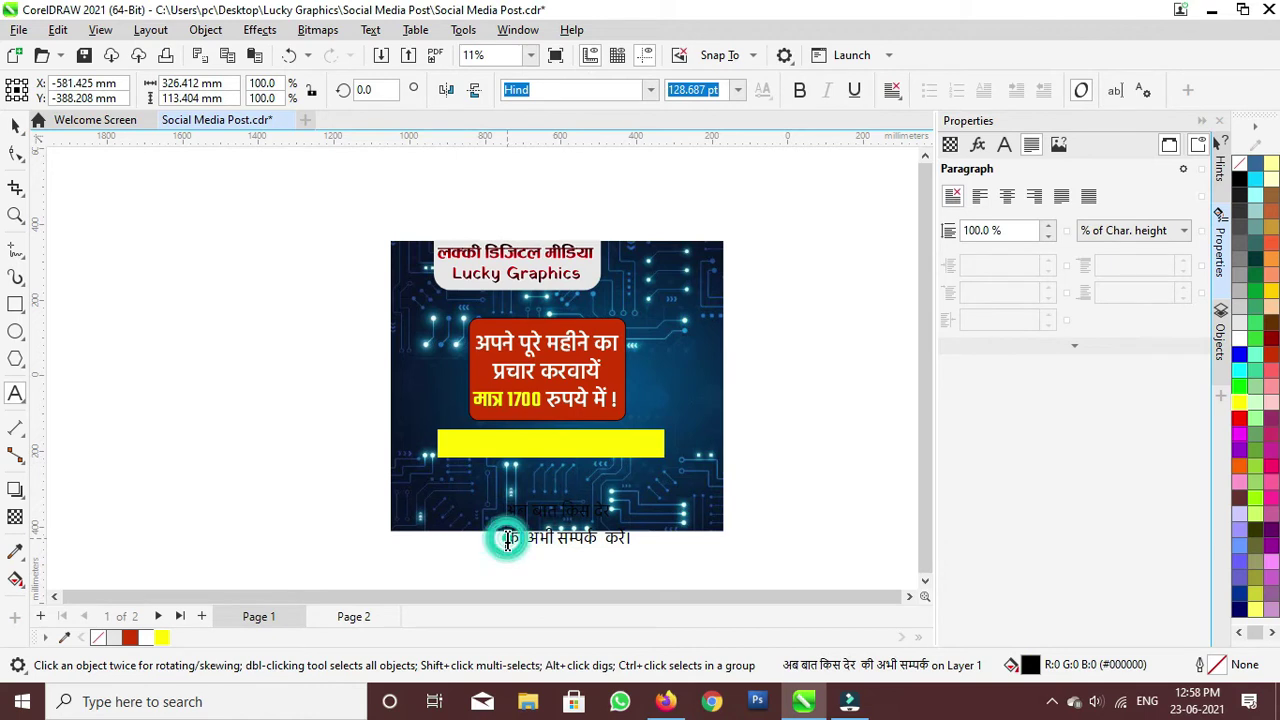
{"action": "key", "text": "BackSpace"}
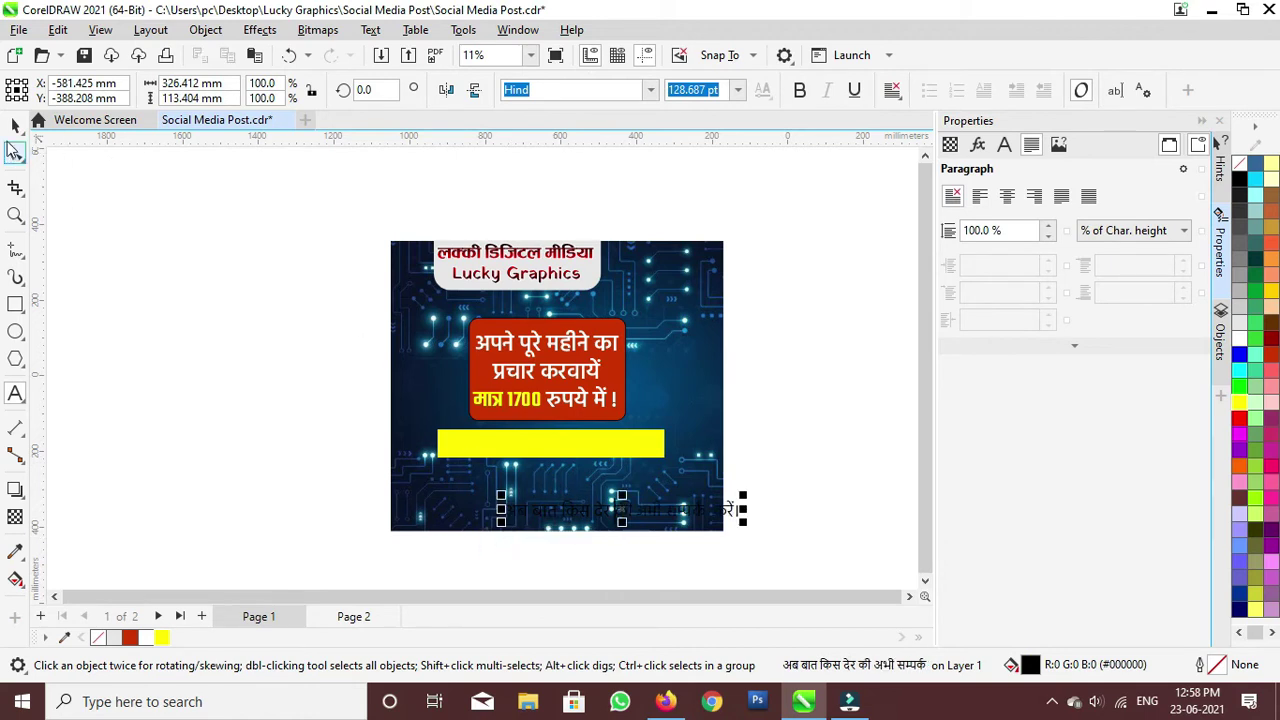
{"action": "left_click", "coordinate": [15, 126]}
{"action": "left_click_drag", "start_coordinate": [615, 512], "coordinate": [552, 455]}
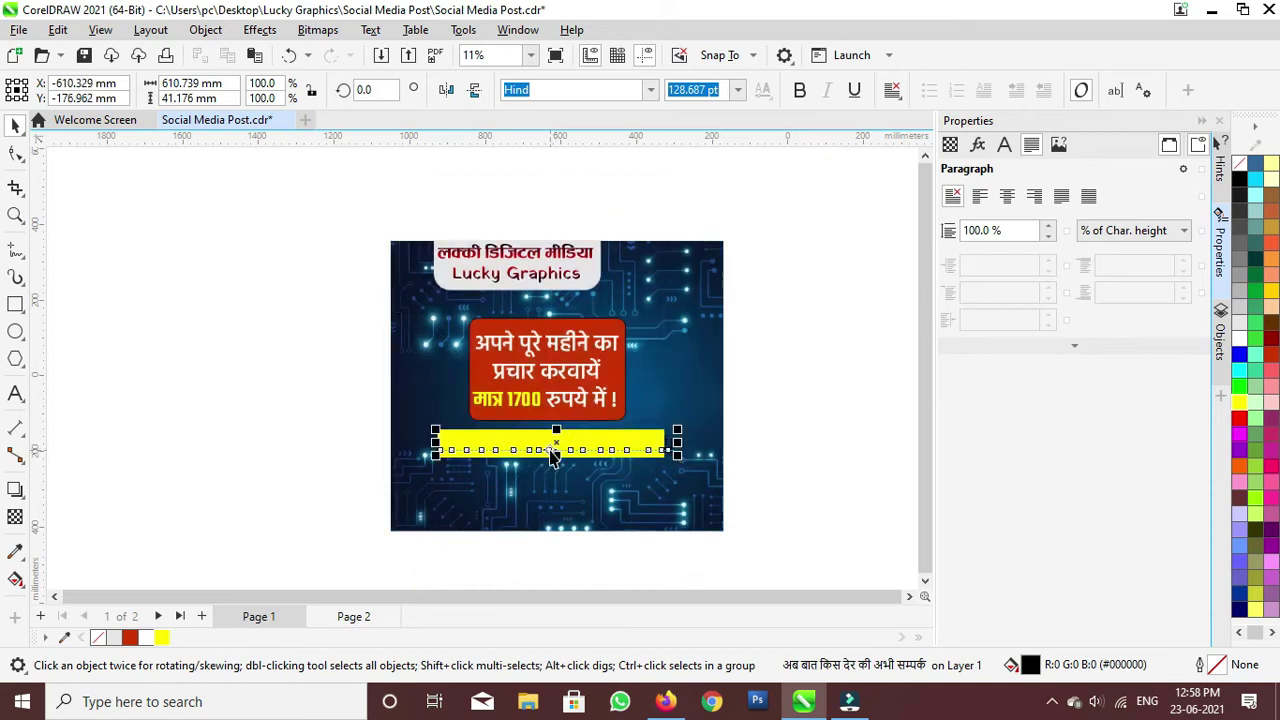
Step: Make the Hindi text brick red in Hind Bold and resize it to fit the bar
{"action": "scroll", "coordinate": [552, 456], "scroll_direction": "up", "scroll_amount": 1}
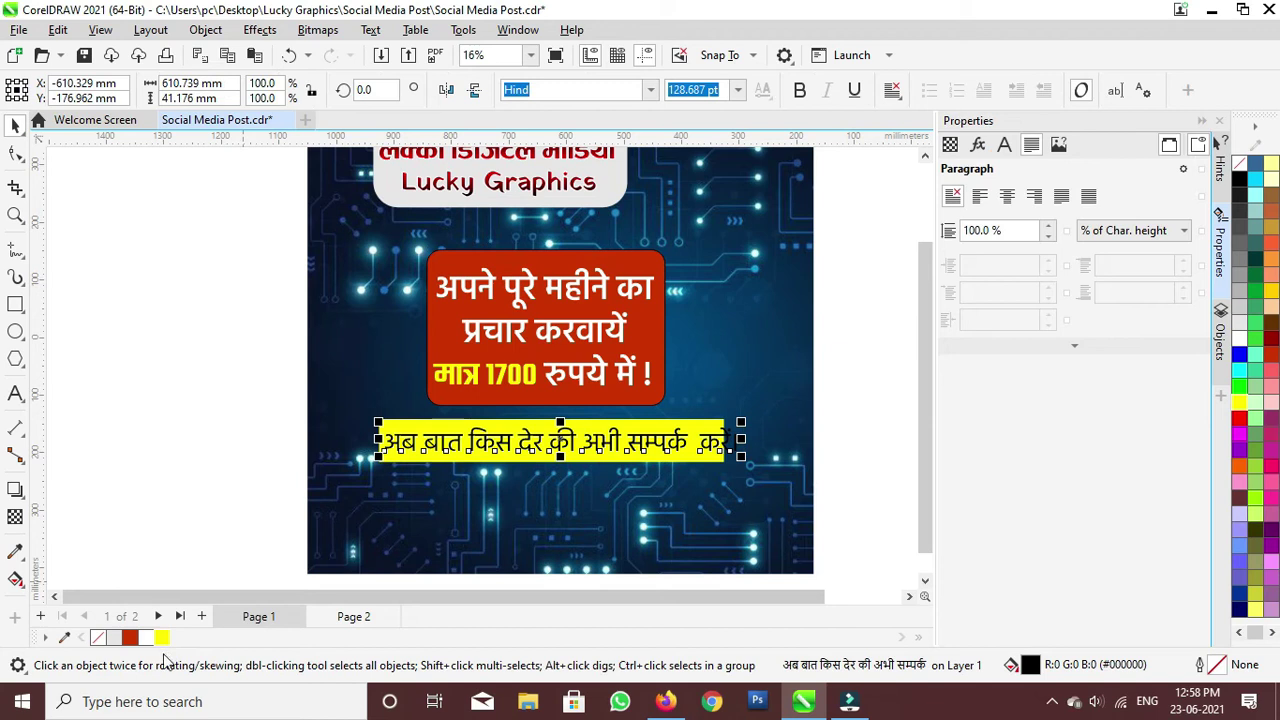
{"action": "left_click", "coordinate": [131, 638]}
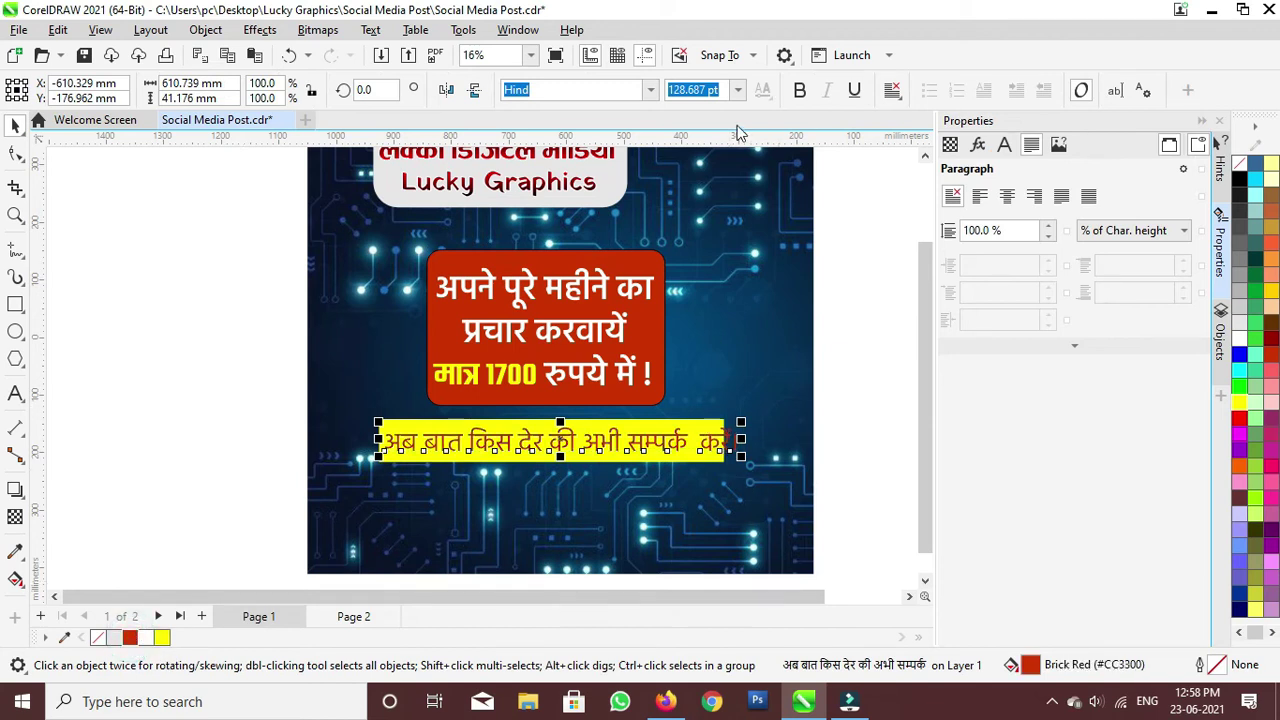
{"action": "left_click", "coordinate": [650, 90]}
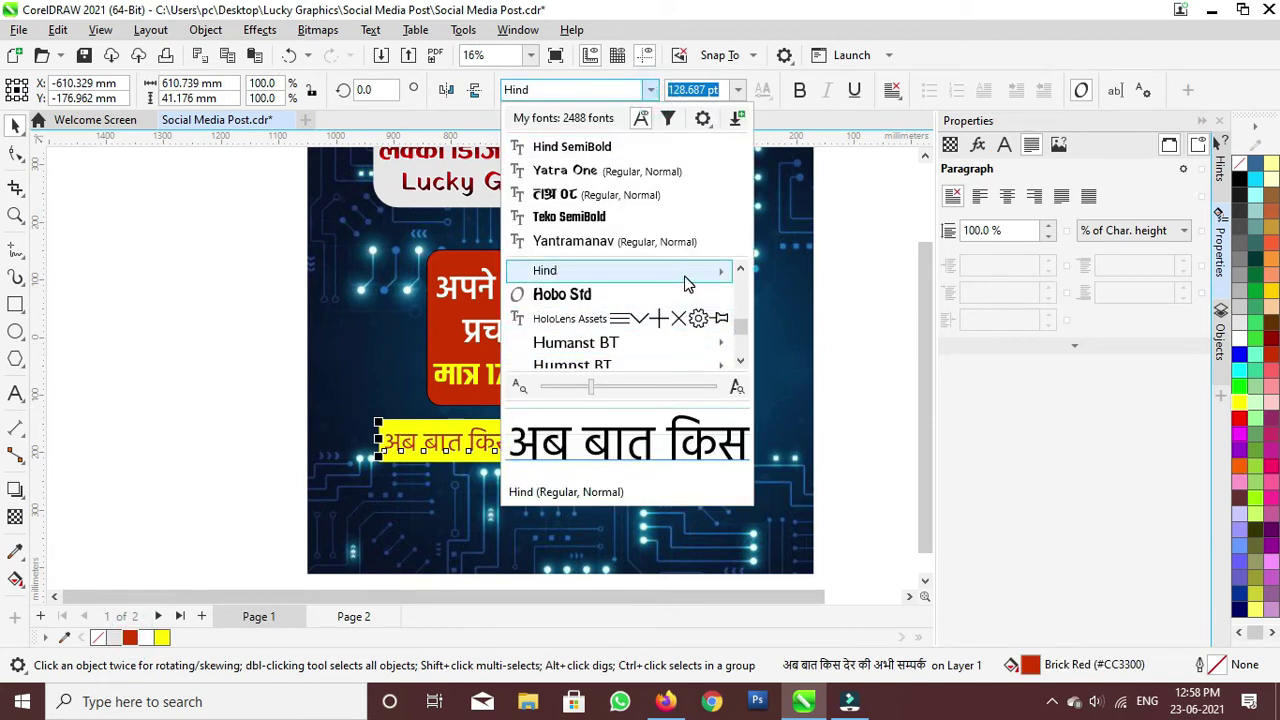
{"action": "mouse_move", "coordinate": [688, 285]}
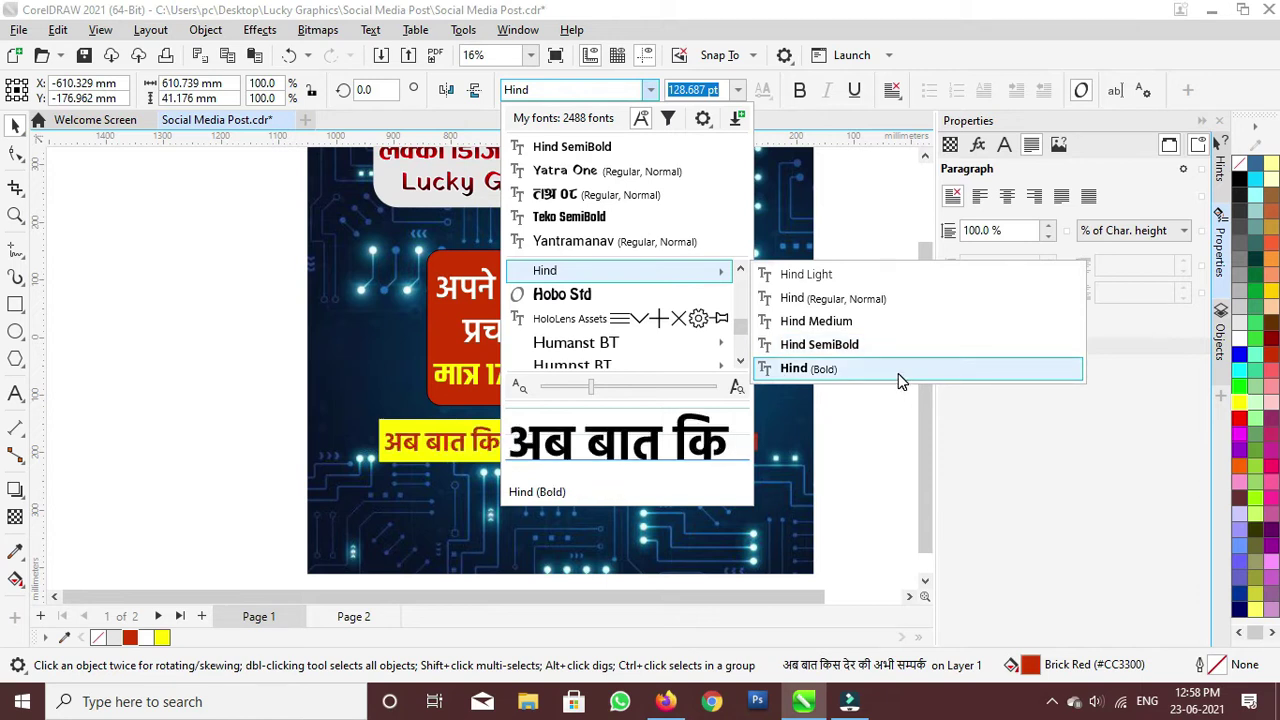
{"action": "left_click", "coordinate": [897, 370]}
{"action": "left_click_drag", "start_coordinate": [765, 463], "coordinate": [690, 462]}
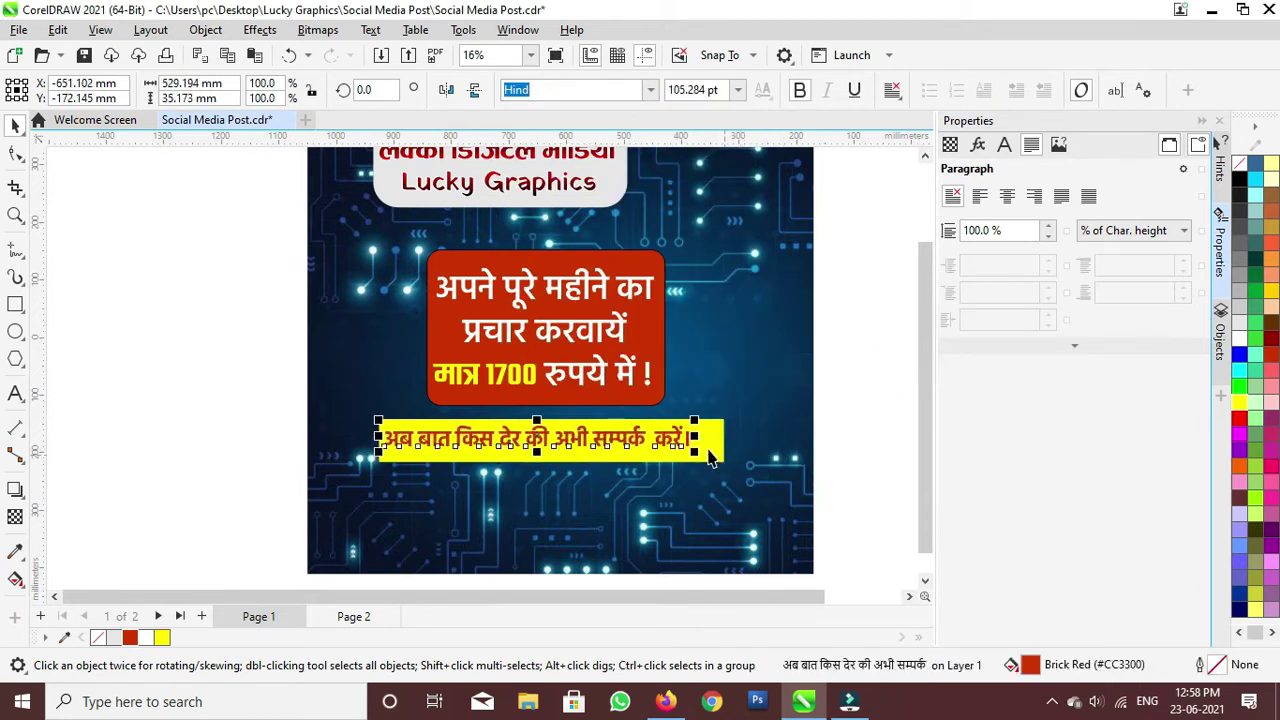
{"action": "scroll", "coordinate": [630, 432], "scroll_direction": "up", "scroll_amount": 2}
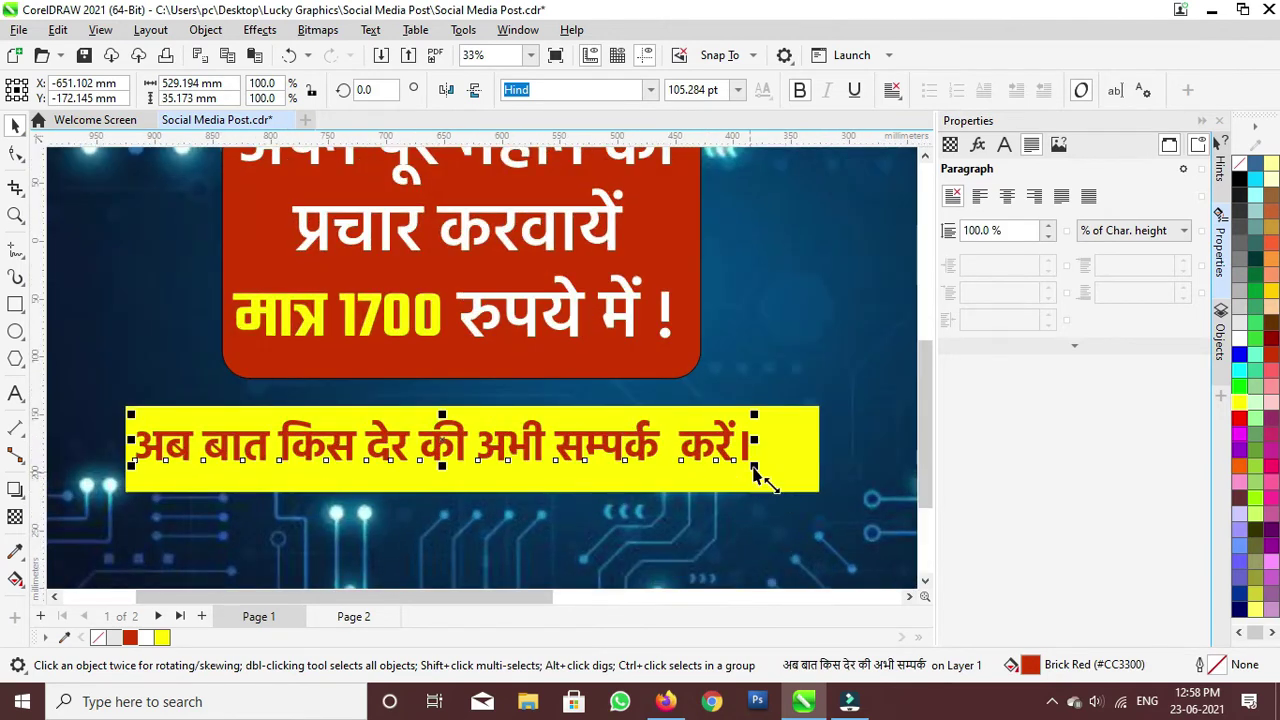
{"action": "left_click_drag", "start_coordinate": [762, 466], "coordinate": [800, 497]}
Step: Trim the yellow bar's height and move it slightly lower behind the text
{"action": "left_click", "coordinate": [577, 484]}
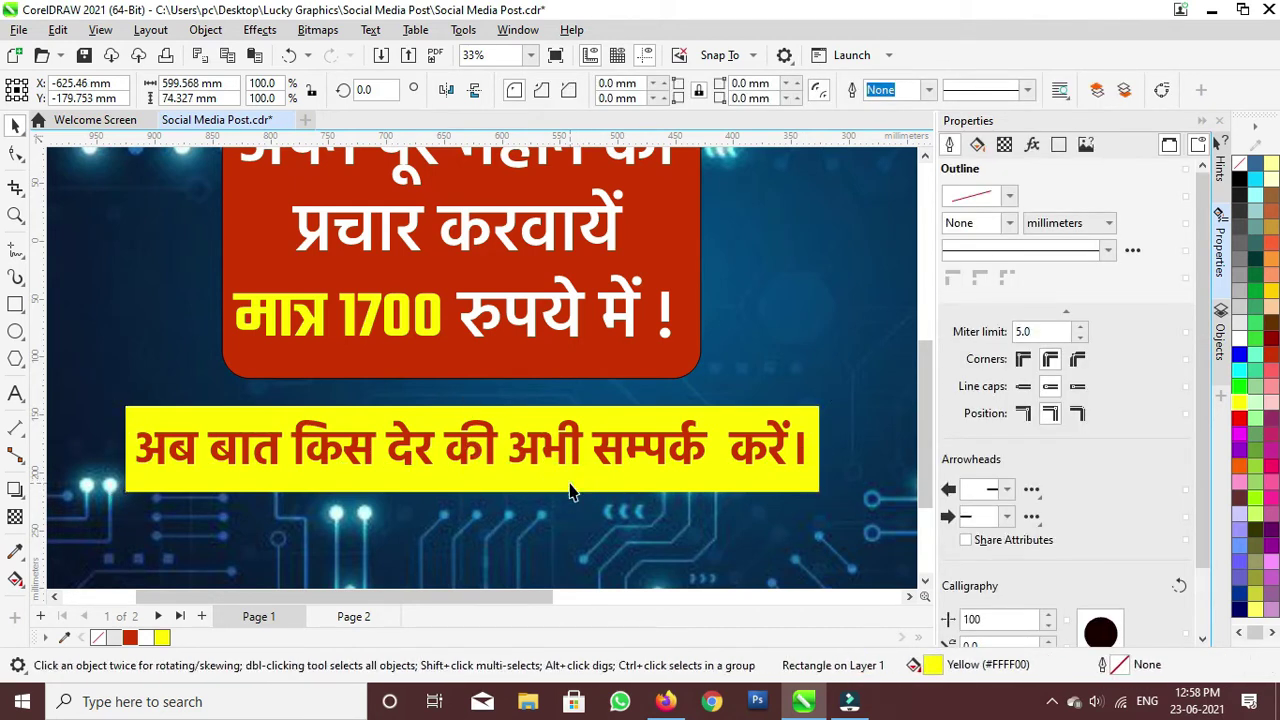
{"action": "left_click_drag", "start_coordinate": [472, 497], "coordinate": [471, 486]}
{"action": "left_click", "coordinate": [486, 471]}
{"action": "left_click_drag", "start_coordinate": [486, 475], "coordinate": [478, 492]}
{"action": "scroll", "coordinate": [455, 508], "scroll_direction": "up", "scroll_amount": 1}
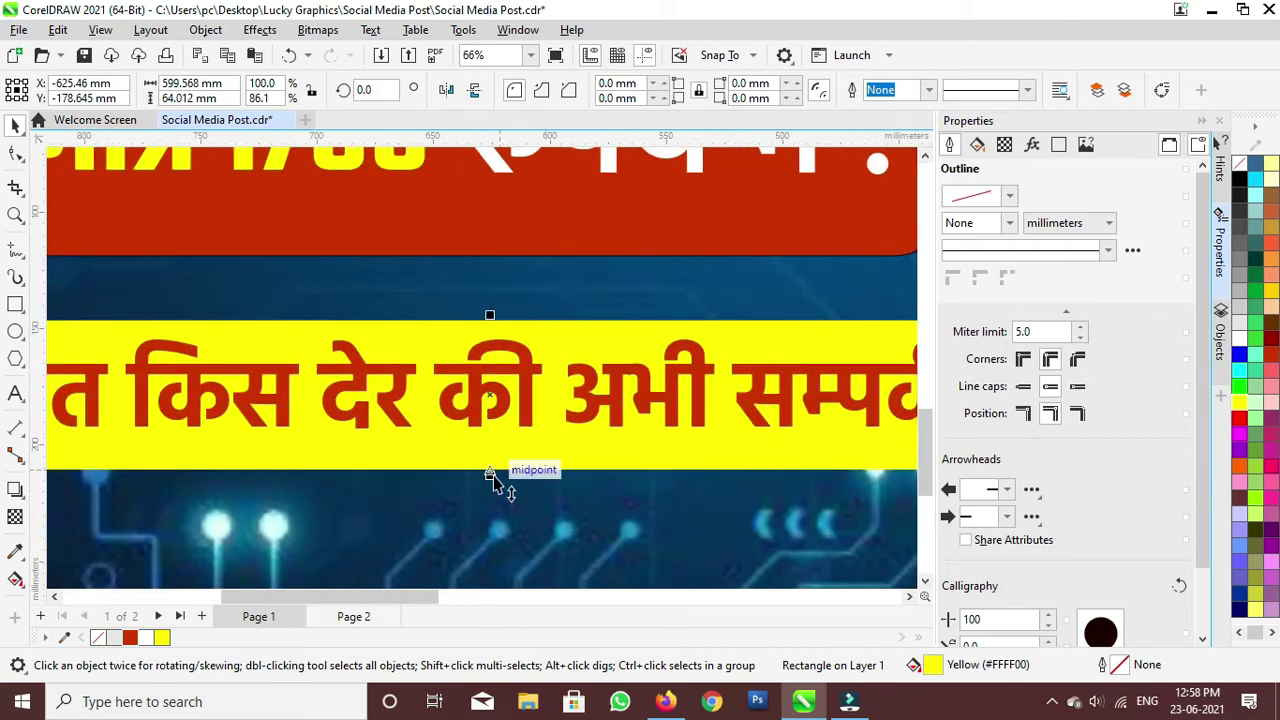
{"action": "left_click_drag", "start_coordinate": [490, 485], "coordinate": [494, 469]}
{"action": "scroll", "coordinate": [494, 469], "scroll_direction": "down", "scroll_amount": 4}
{"action": "scroll", "coordinate": [505, 475], "scroll_direction": "down", "scroll_amount": 1}
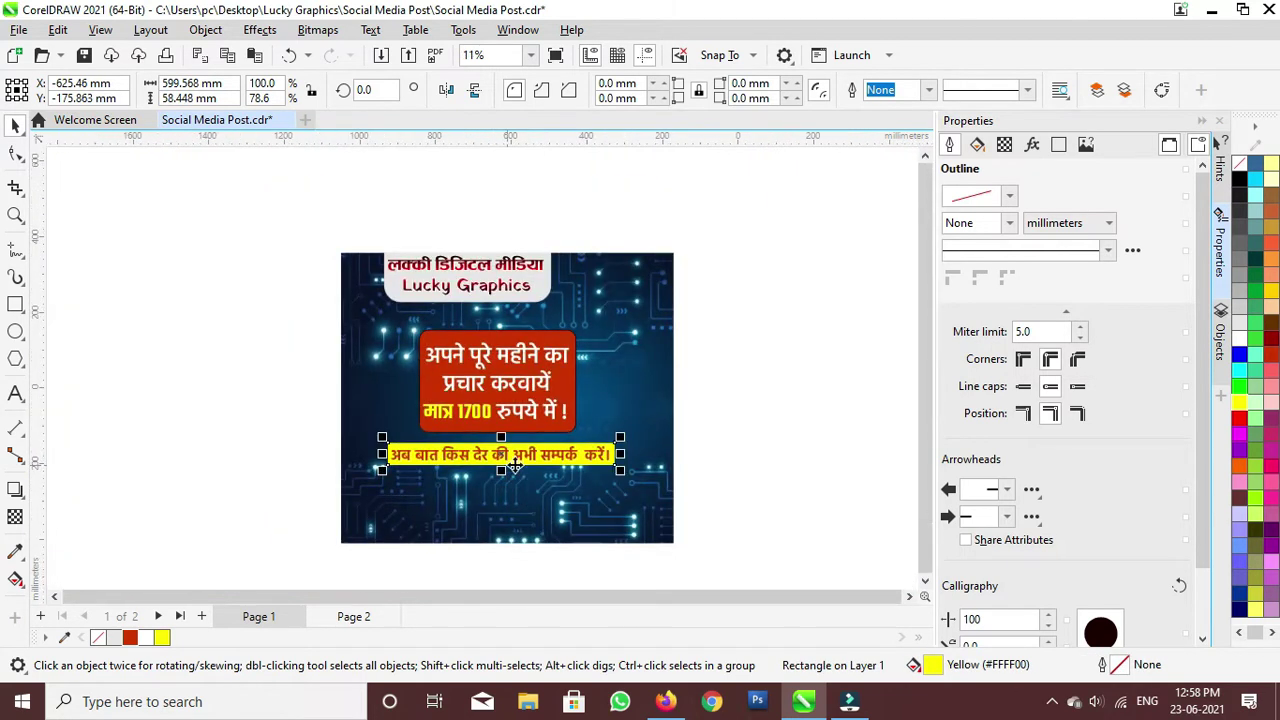
Step: Save the poster and enlarge the price text block in the red box
{"action": "left_click", "coordinate": [766, 424]}
{"action": "key", "text": "ctrl+s"}
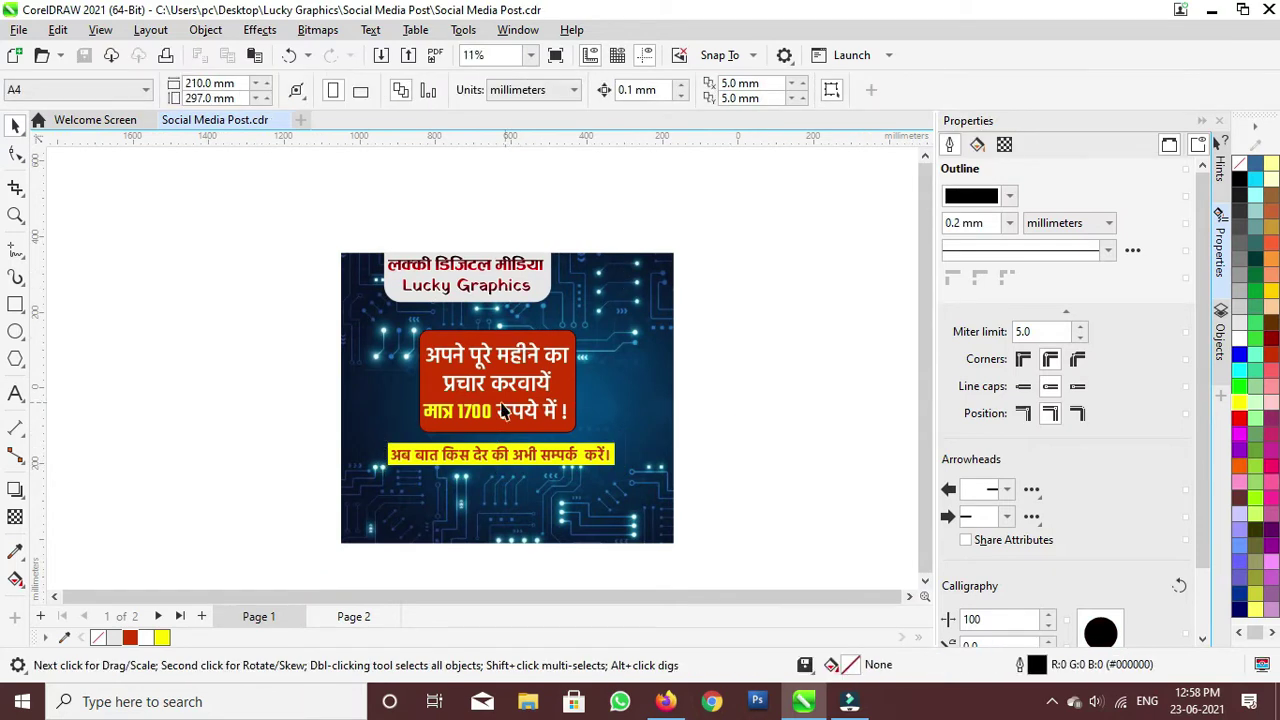
{"action": "left_click_drag", "start_coordinate": [262, 279], "coordinate": [644, 432]}
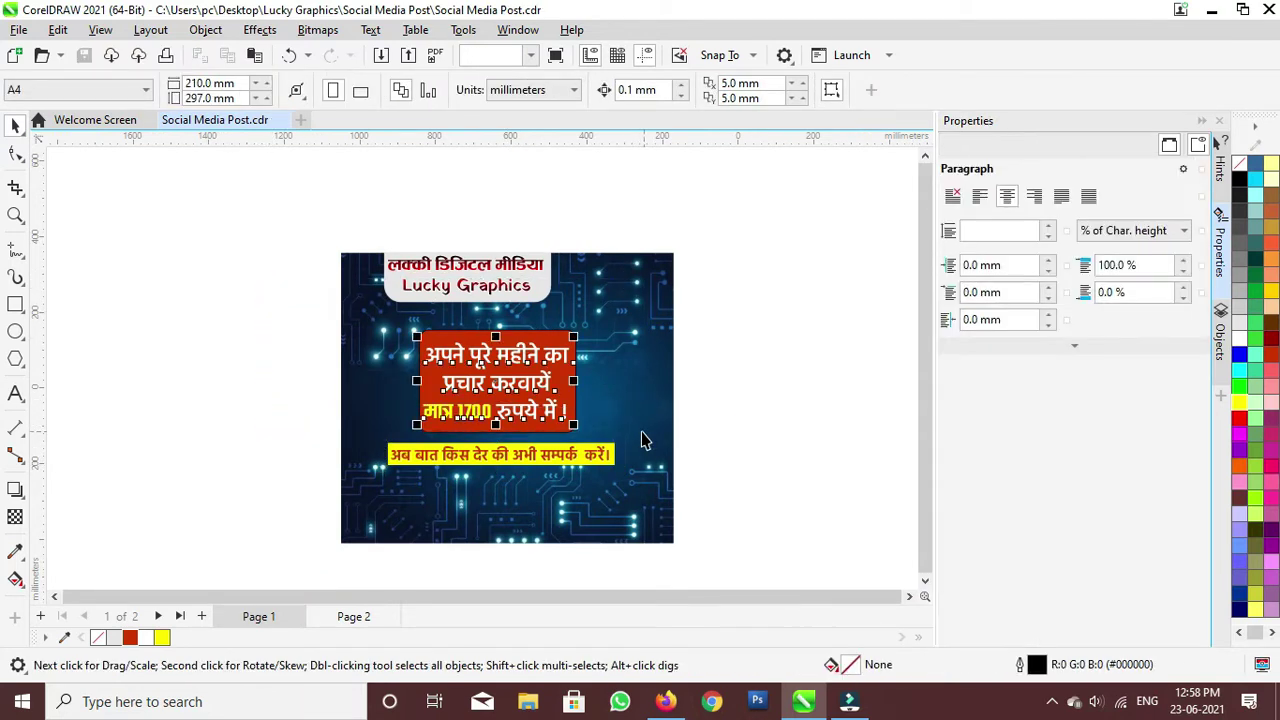
{"action": "mouse_move", "coordinate": [575, 345]}
{"action": "left_mouse_down"}
{"action": "mouse_move", "coordinate": [605, 330]}
{"action": "mouse_move", "coordinate": [586, 335]}
{"action": "left_mouse_up"}
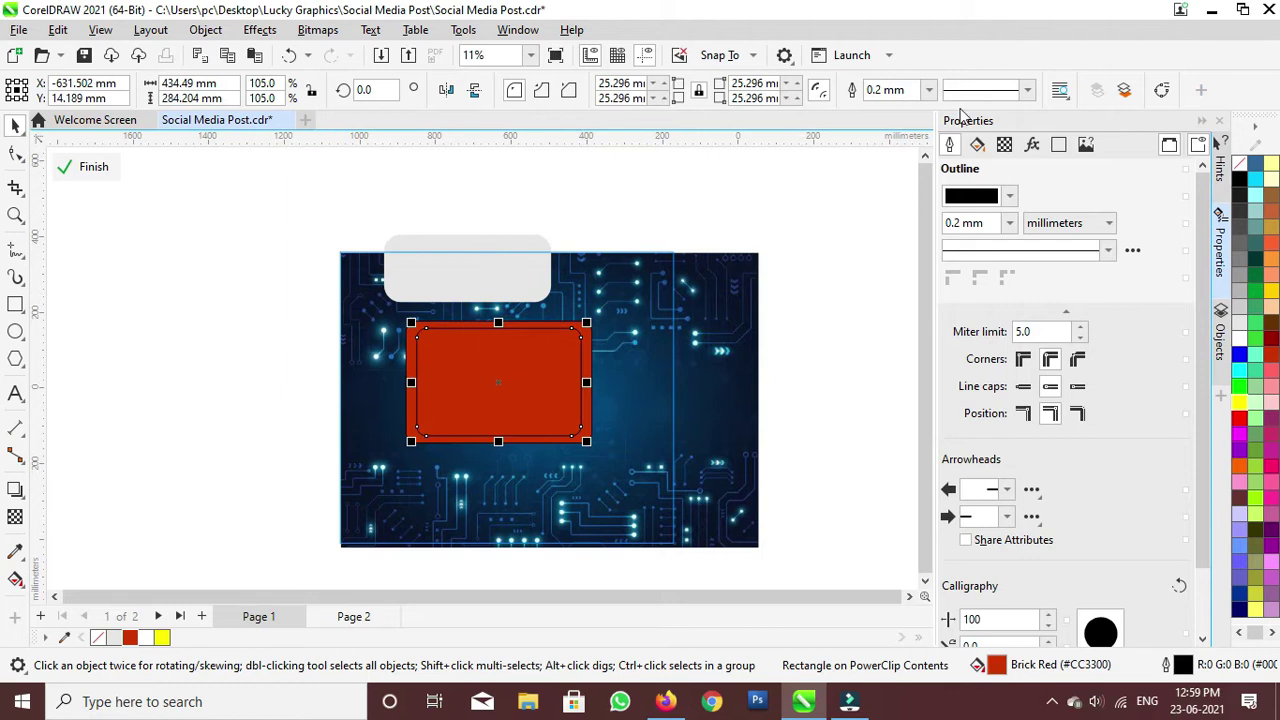
Step: Apply a dashed 3.0 mm outline to the red offer box and finish PowerClip editing
{"action": "left_click", "coordinate": [1027, 91]}
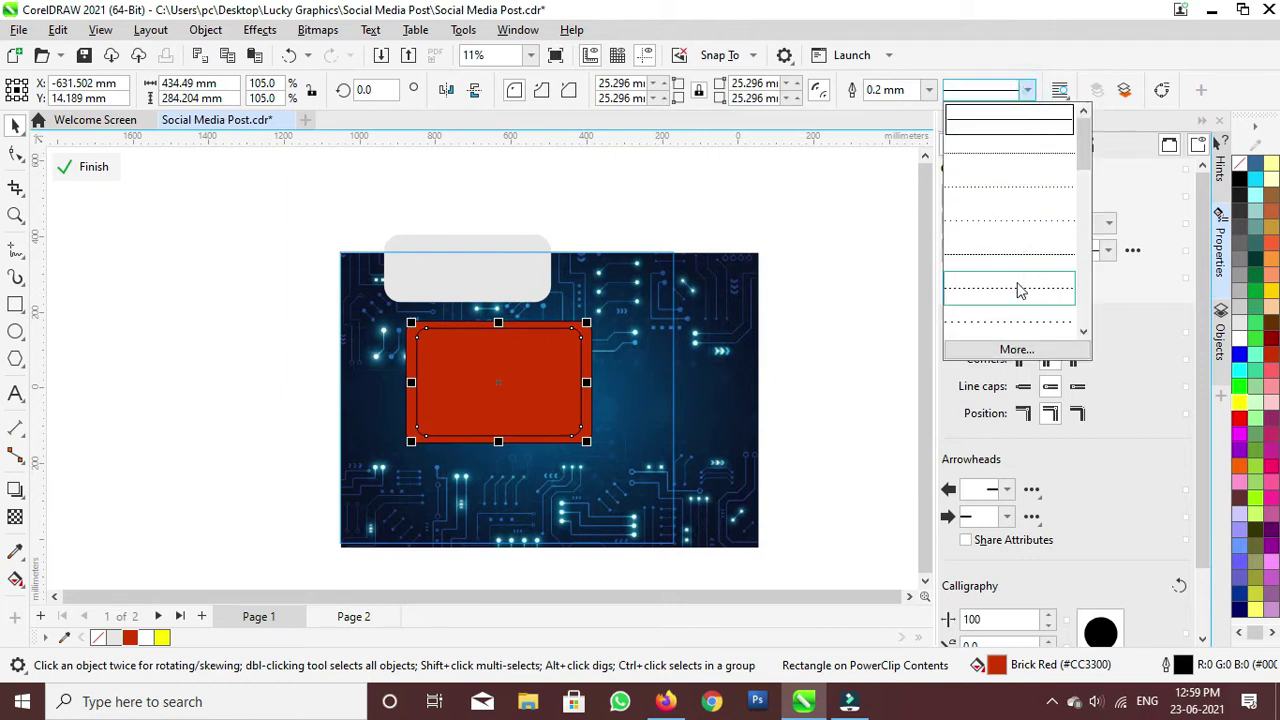
{"action": "left_click_drag", "start_coordinate": [1085, 158], "coordinate": [1085, 178]}
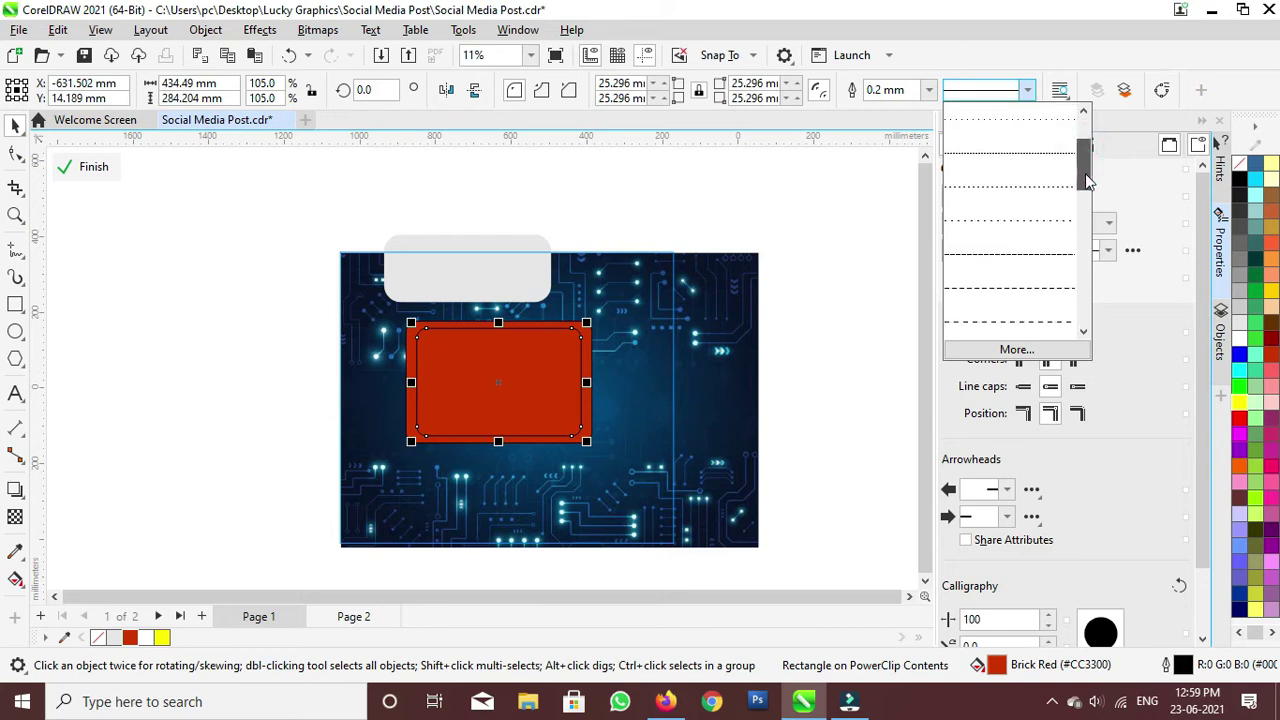
{"action": "left_click", "coordinate": [1030, 318]}
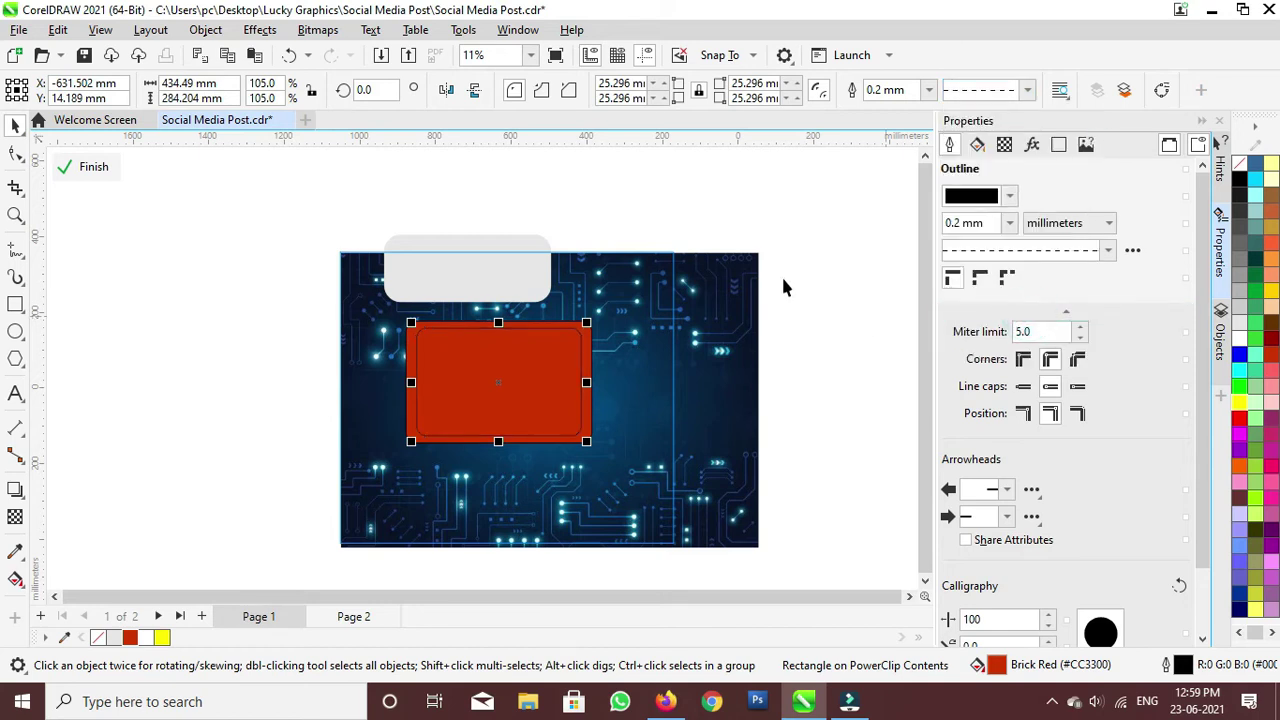
{"action": "left_click", "coordinate": [928, 91]}
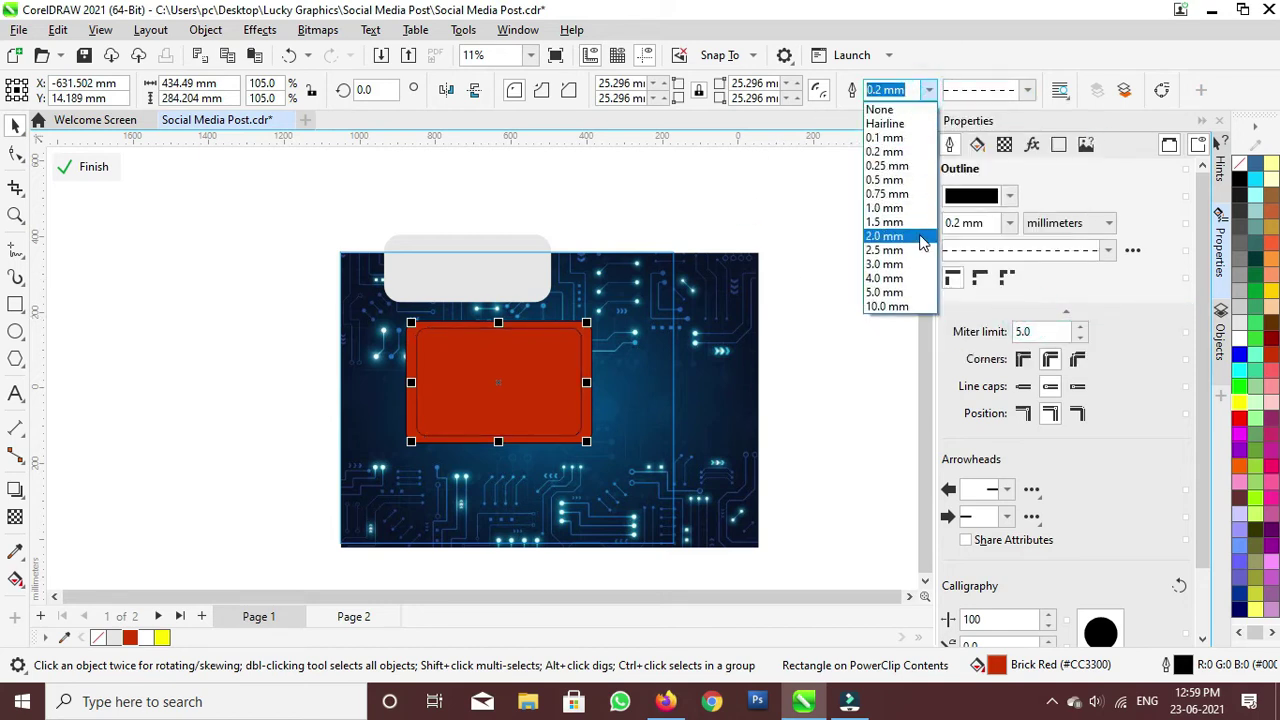
{"action": "left_click", "coordinate": [903, 264]}
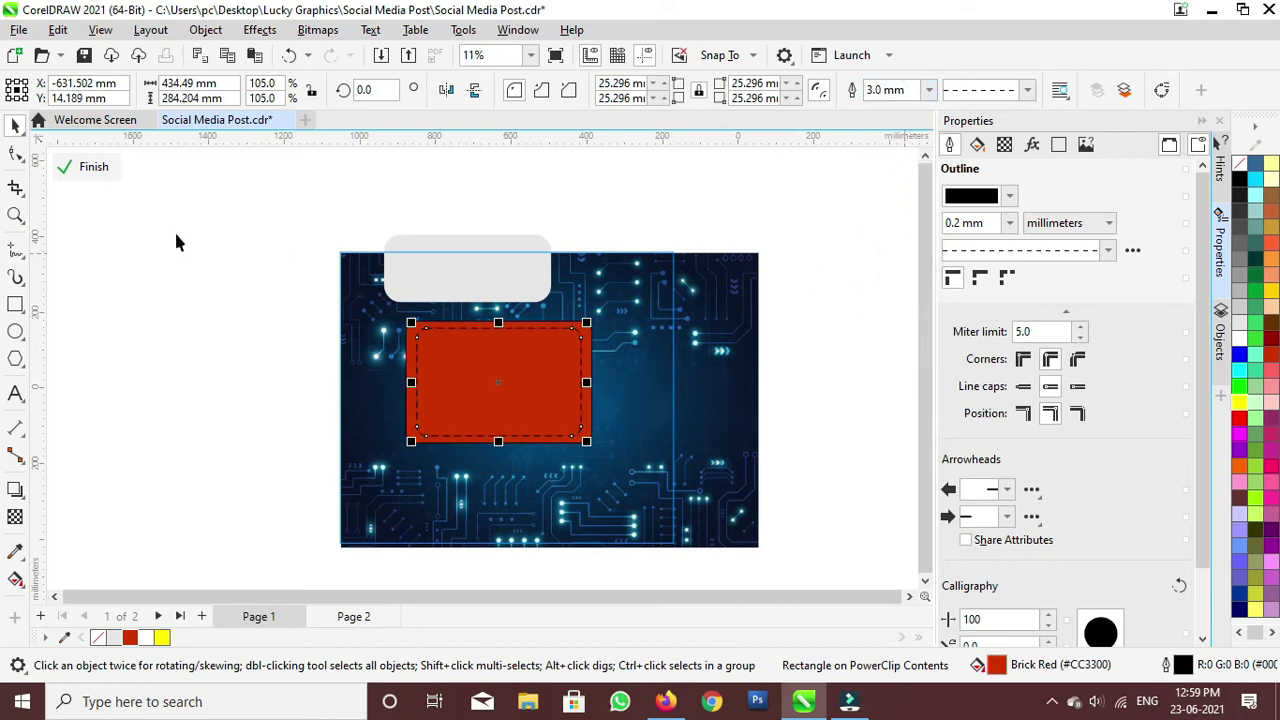
{"action": "left_click", "coordinate": [88, 167]}
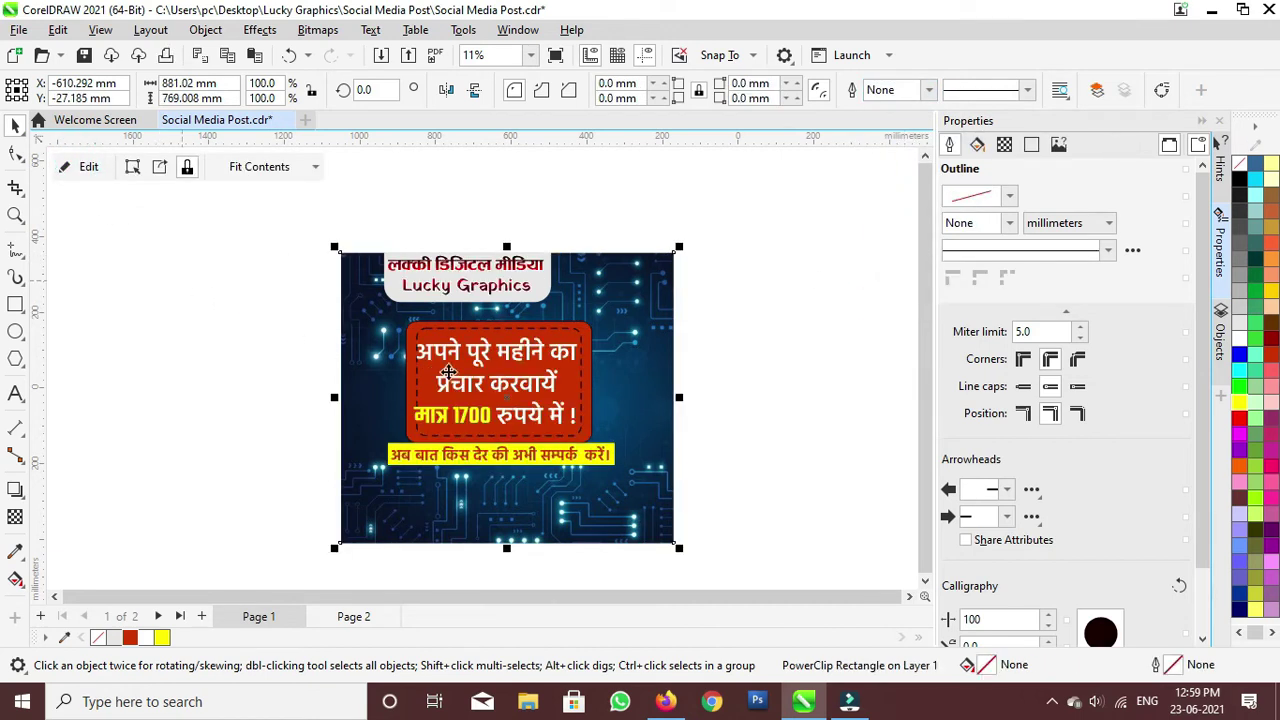
Step: Move the price text group slightly right and down
{"action": "scroll", "coordinate": [472, 372], "scroll_direction": "up", "scroll_amount": 1}
{"action": "left_click_drag", "start_coordinate": [157, 278], "coordinate": [630, 459]}
{"action": "left_click_drag", "start_coordinate": [466, 386], "coordinate": [471, 387]}
{"action": "left_click", "coordinate": [183, 400]}
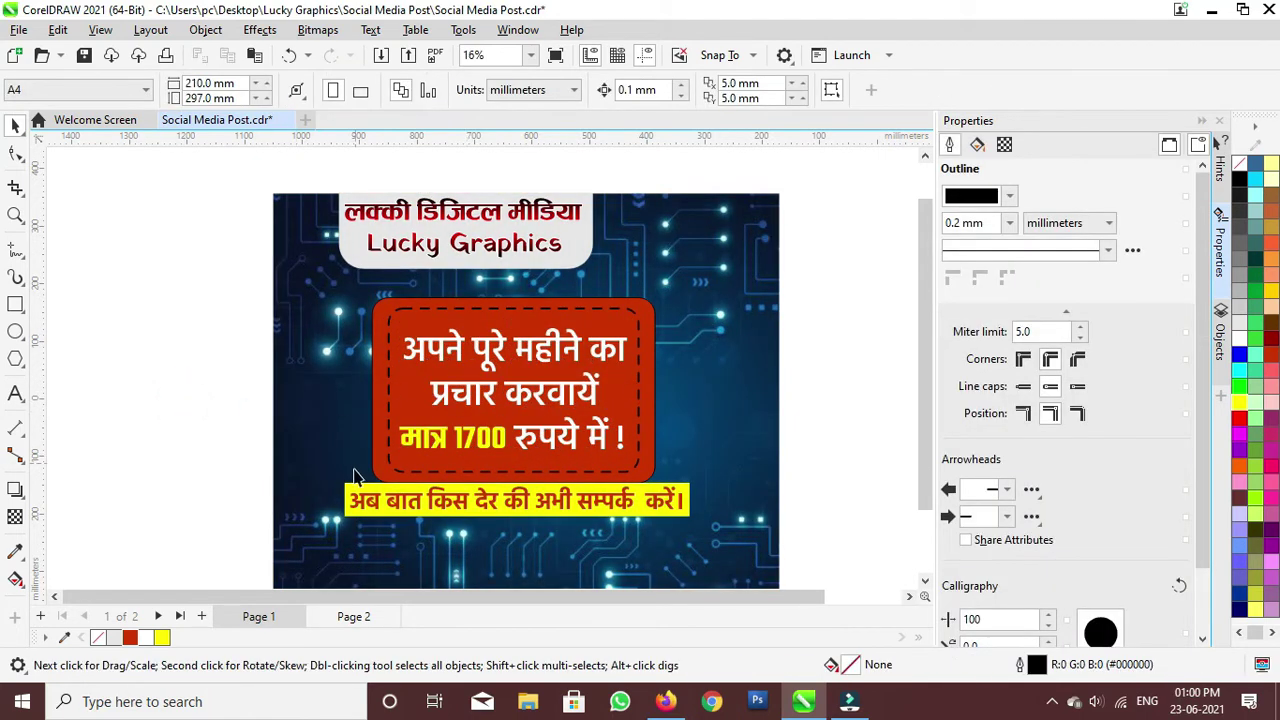
Step: Increase the line spacing of the white price text
{"action": "left_click", "coordinate": [576, 449]}
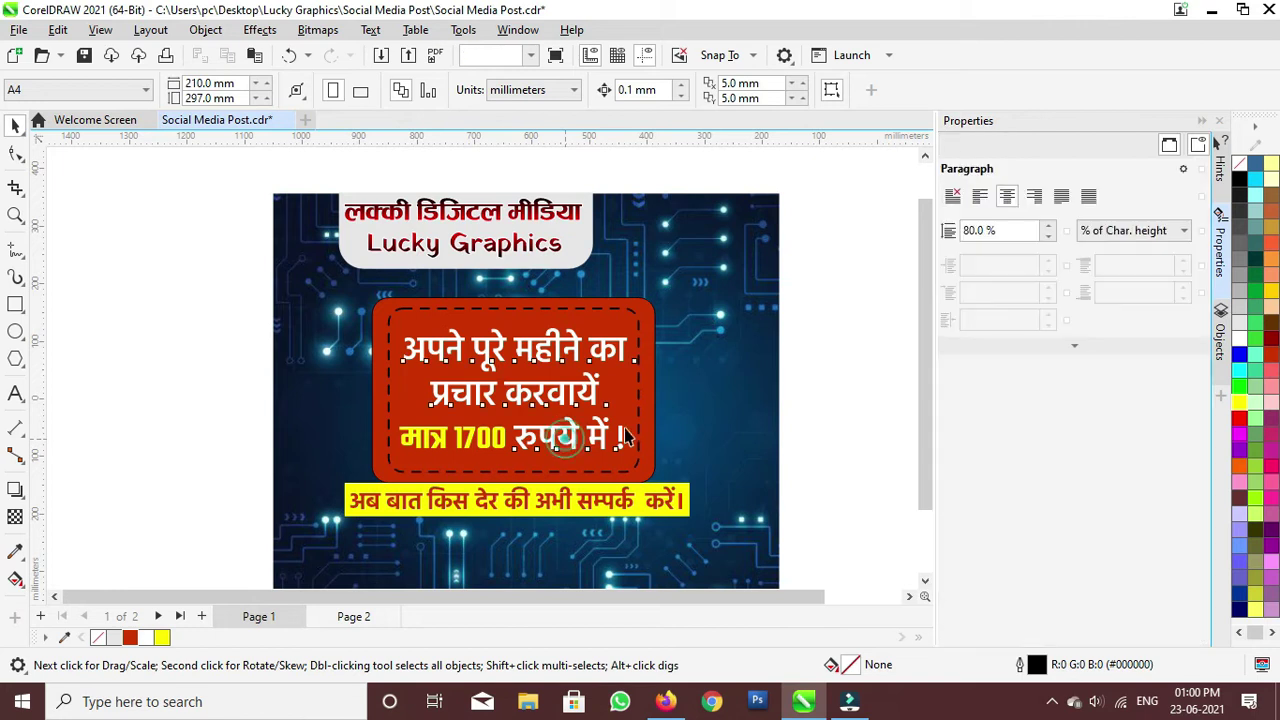
{"action": "left_click", "coordinate": [1047, 226]}
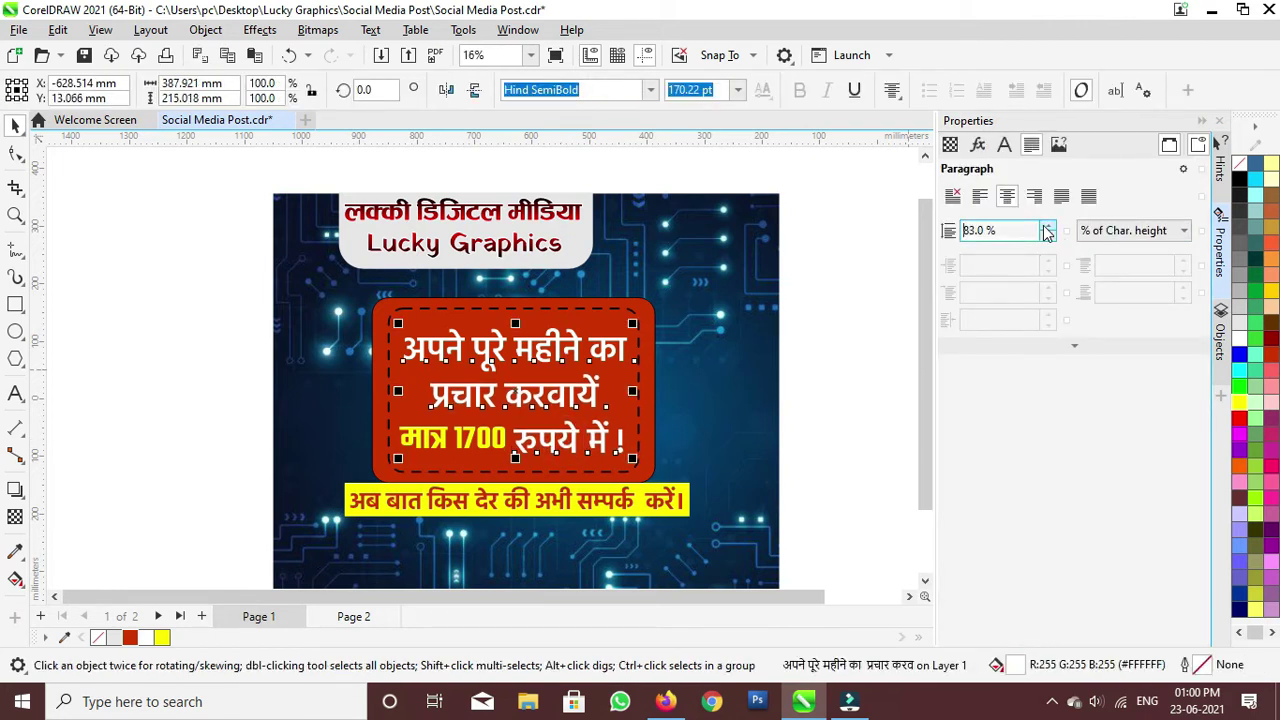
{"action": "left_click", "coordinate": [1047, 226]}
{"action": "left_click", "coordinate": [1047, 226]}
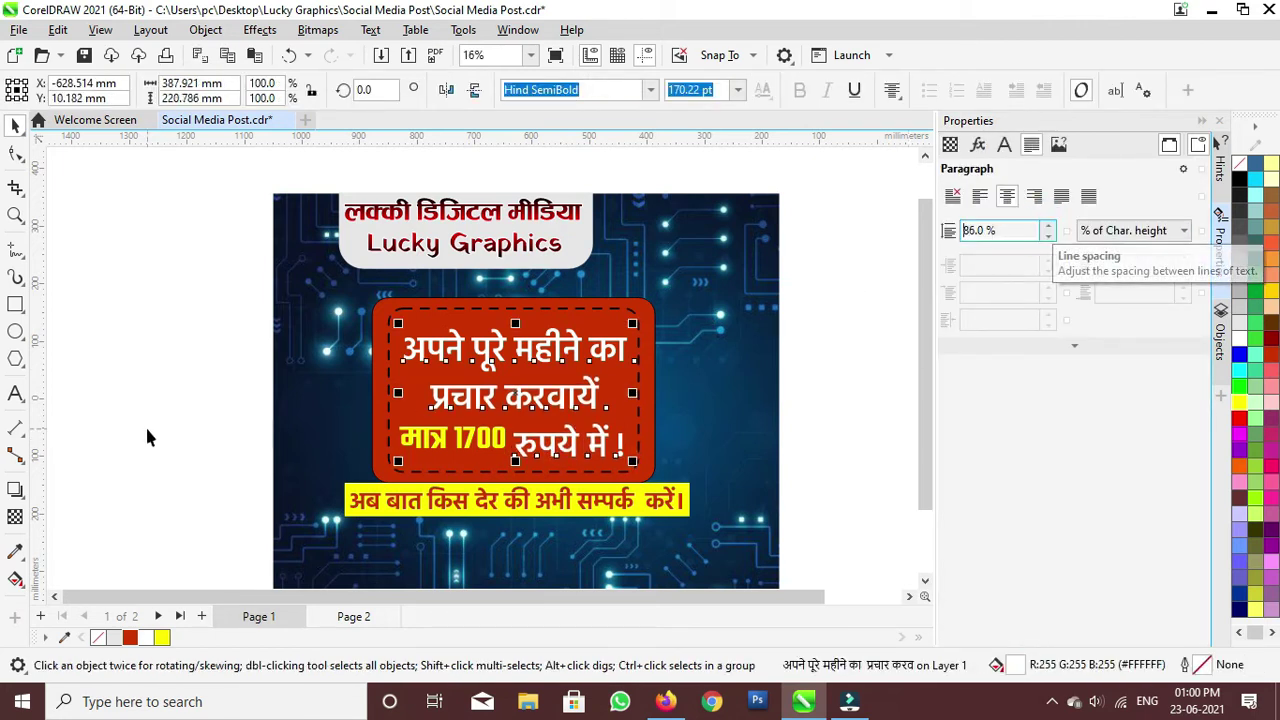
Step: Adjust the 'मात्र 1700' text, then nudge the yellow banner and its text lower
{"action": "left_click", "coordinate": [148, 429]}
{"action": "left_click", "coordinate": [434, 437]}
{"action": "double_click", "coordinate": [434, 437]}
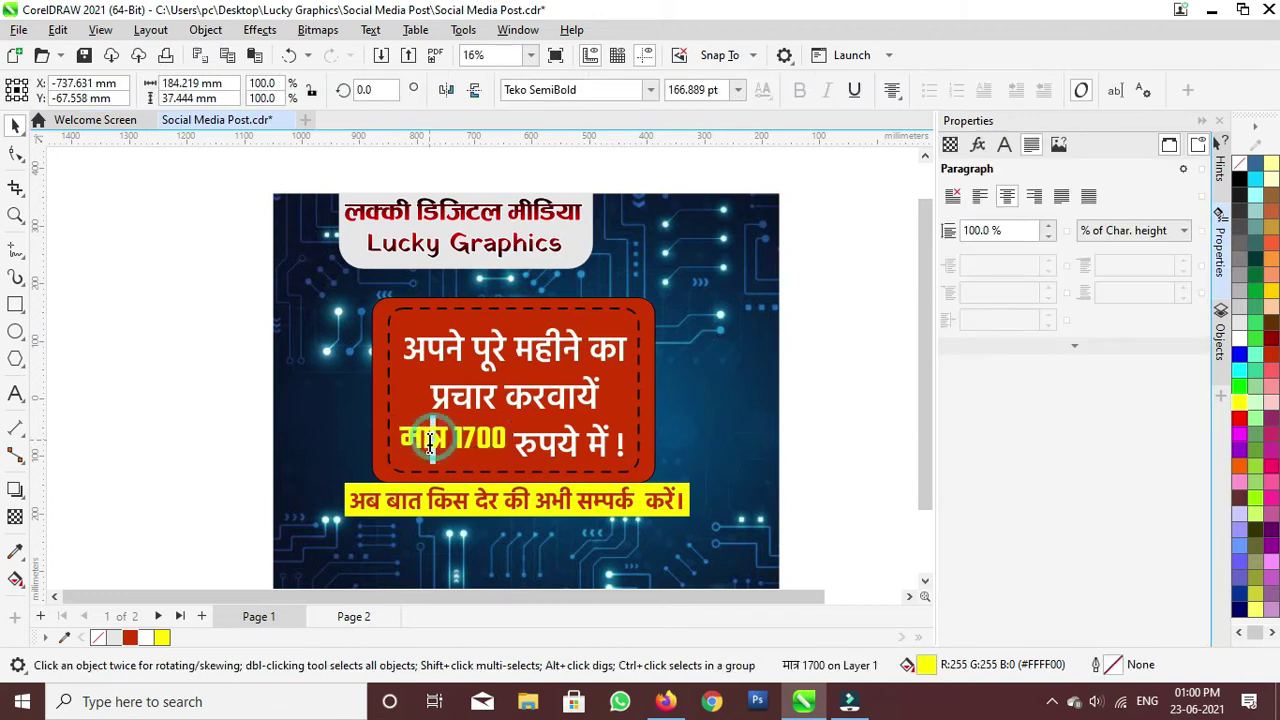
{"action": "left_click", "coordinate": [16, 150]}
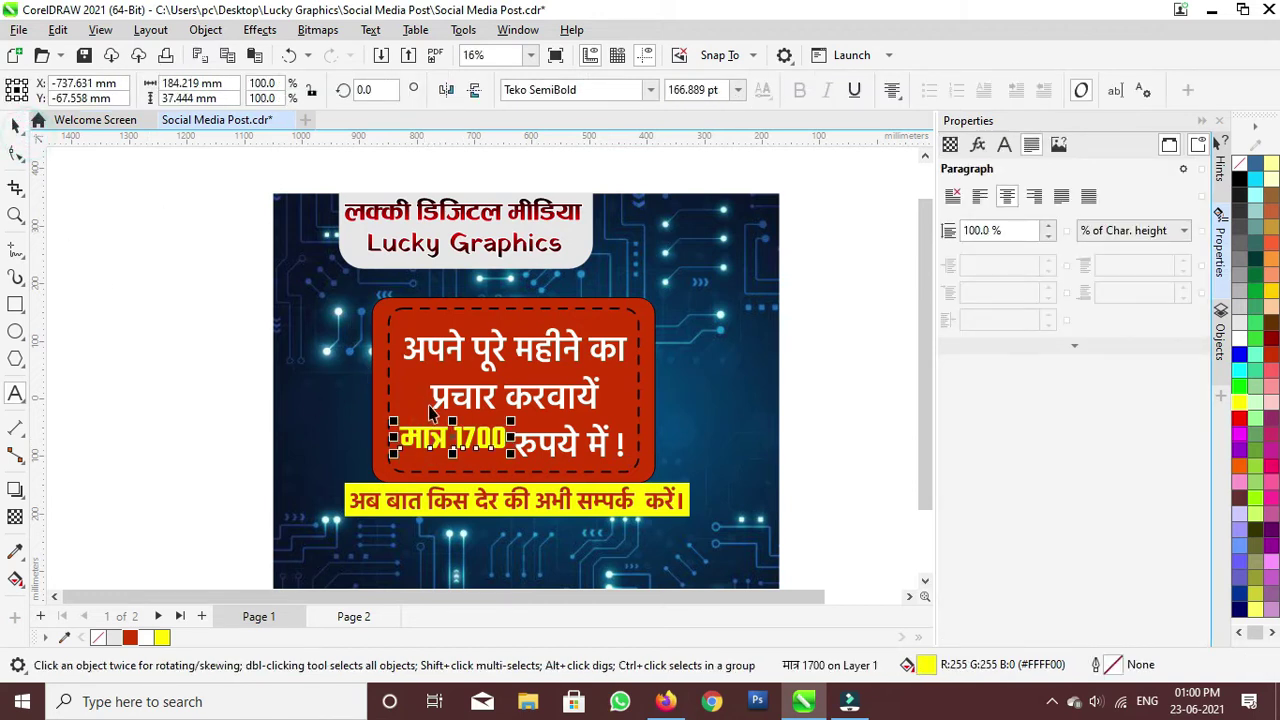
{"action": "left_click_drag", "start_coordinate": [452, 444], "coordinate": [452, 444]}
{"action": "left_click", "coordinate": [200, 457]}
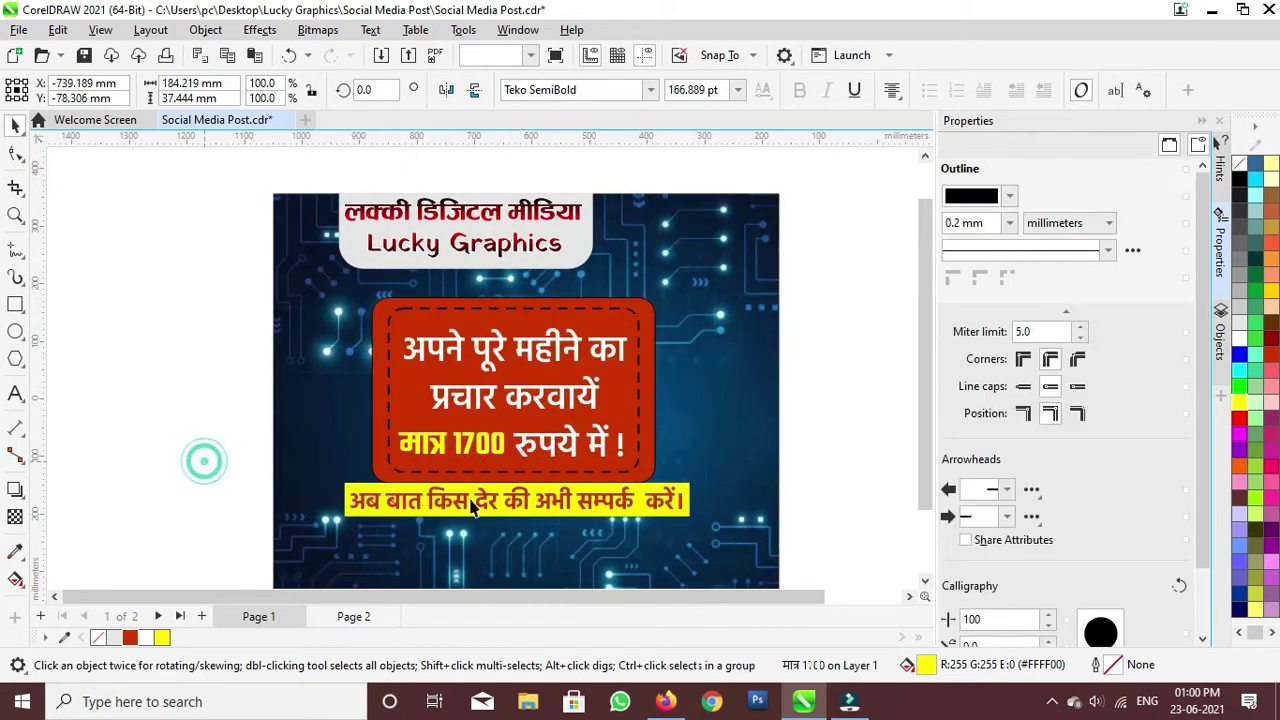
{"action": "left_click_drag", "start_coordinate": [175, 449], "coordinate": [742, 537]}
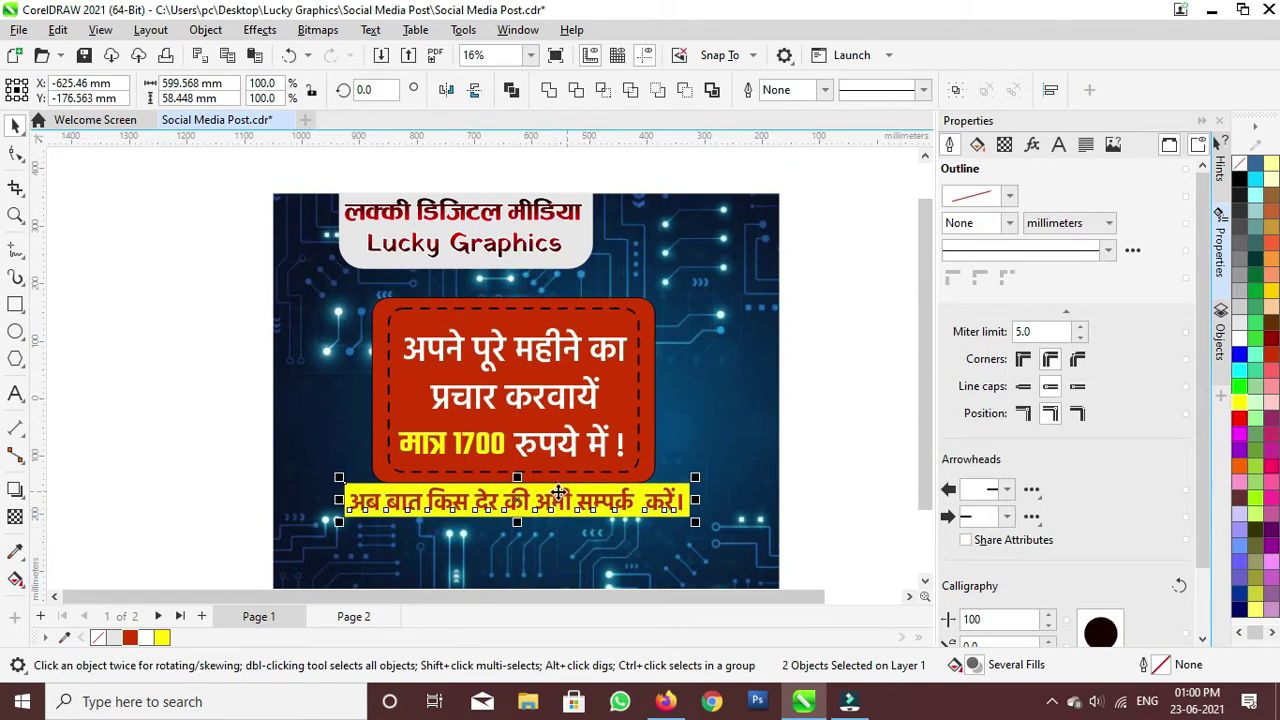
{"action": "left_click_drag", "start_coordinate": [514, 513], "coordinate": [509, 520]}
Step: Move the call icon and both phone numbers from Page 2 onto Page 1
{"action": "left_click", "coordinate": [173, 443]}
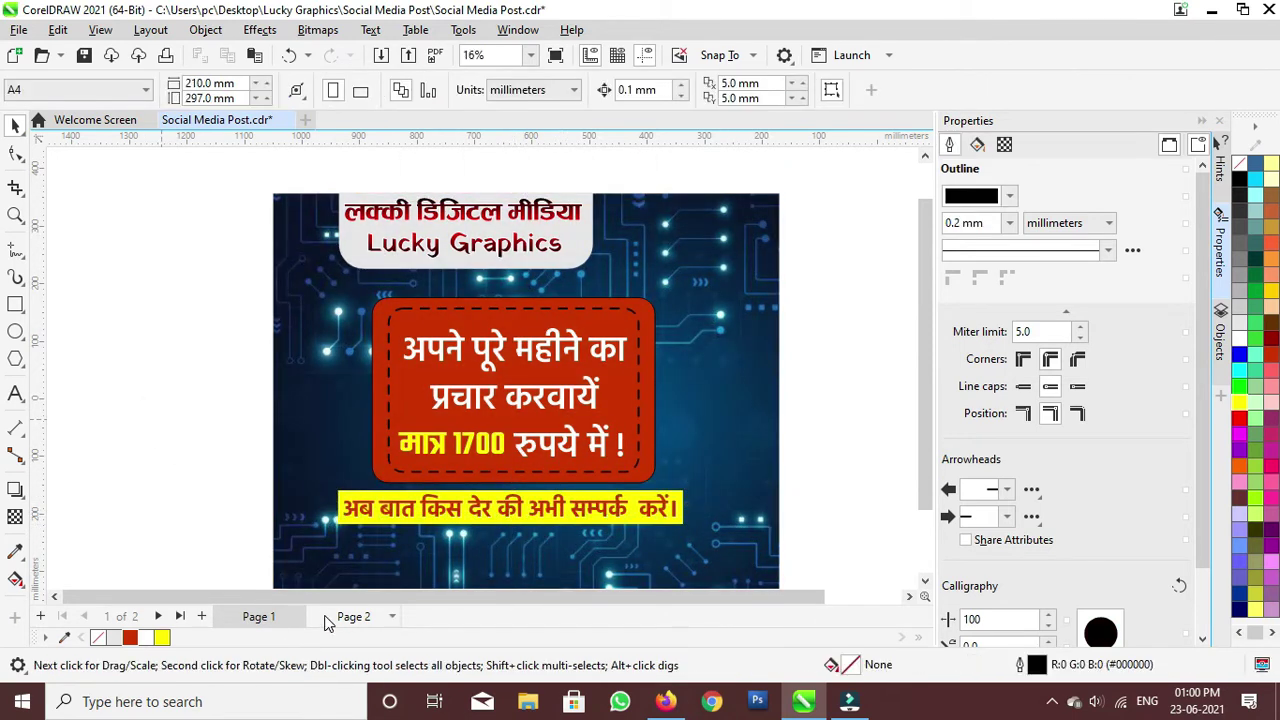
{"action": "left_click", "coordinate": [330, 617]}
{"action": "scroll", "coordinate": [520, 440], "scroll_direction": "down", "scroll_amount": 4}
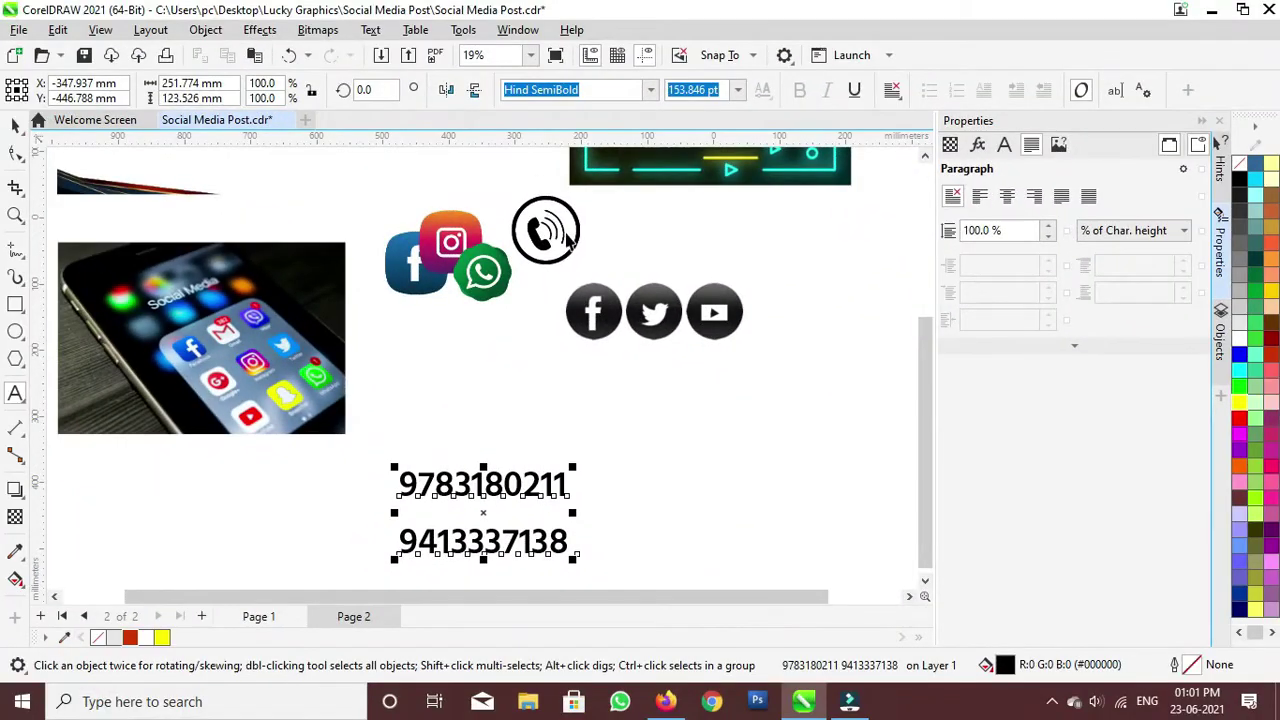
{"action": "left_click", "coordinate": [545, 232]}
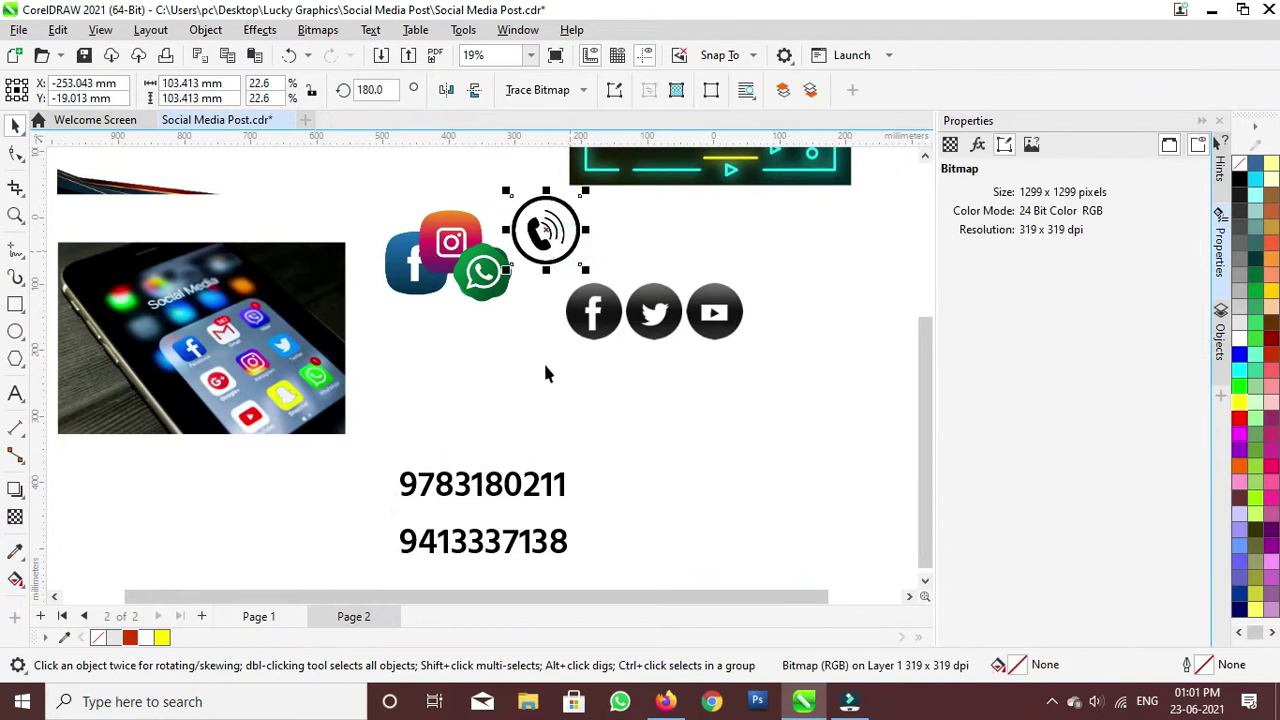
{"action": "left_click", "coordinate": [517, 510], "text": "shift"}
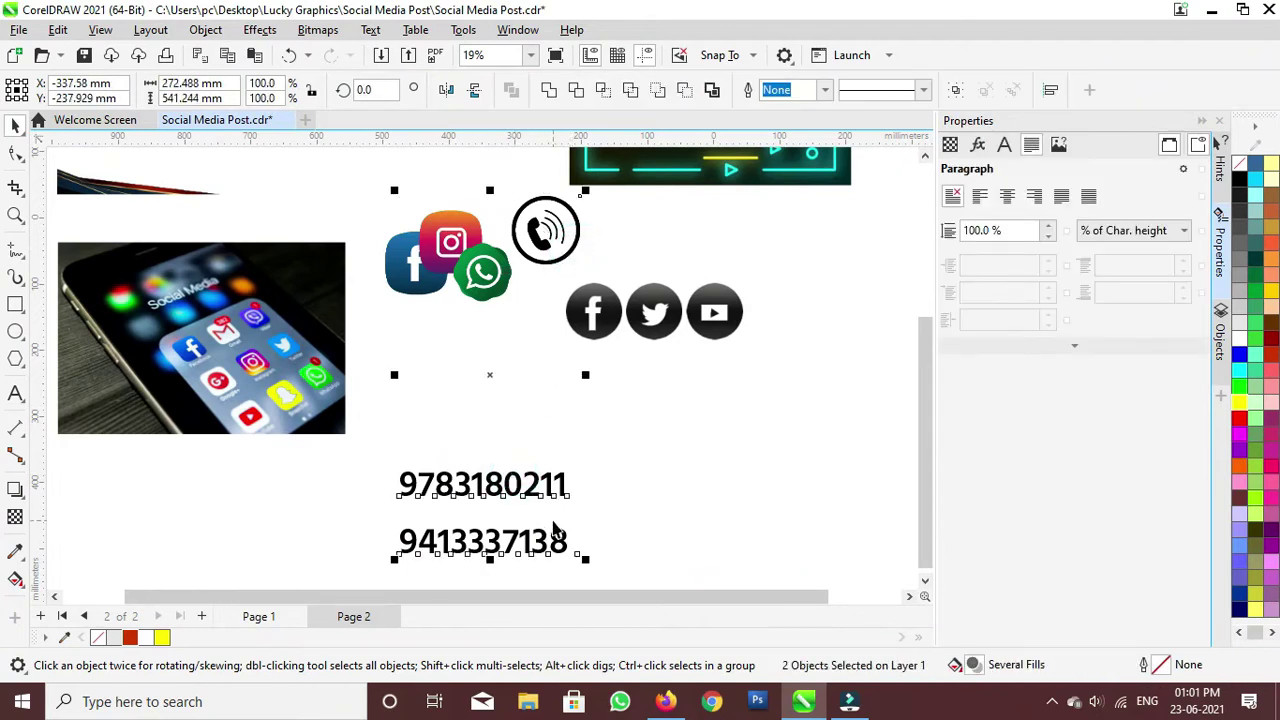
{"action": "key", "text": "Delete"}
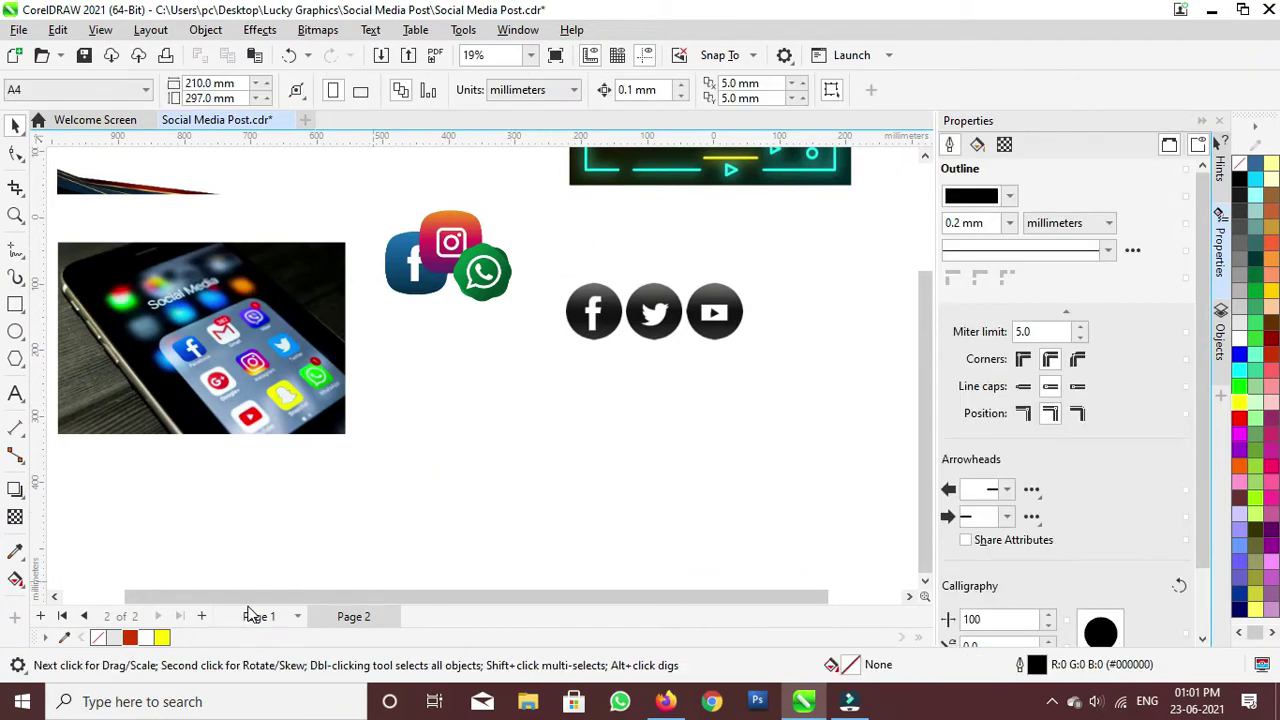
{"action": "left_click", "coordinate": [252, 616]}
{"action": "key", "text": "ctrl+z"}
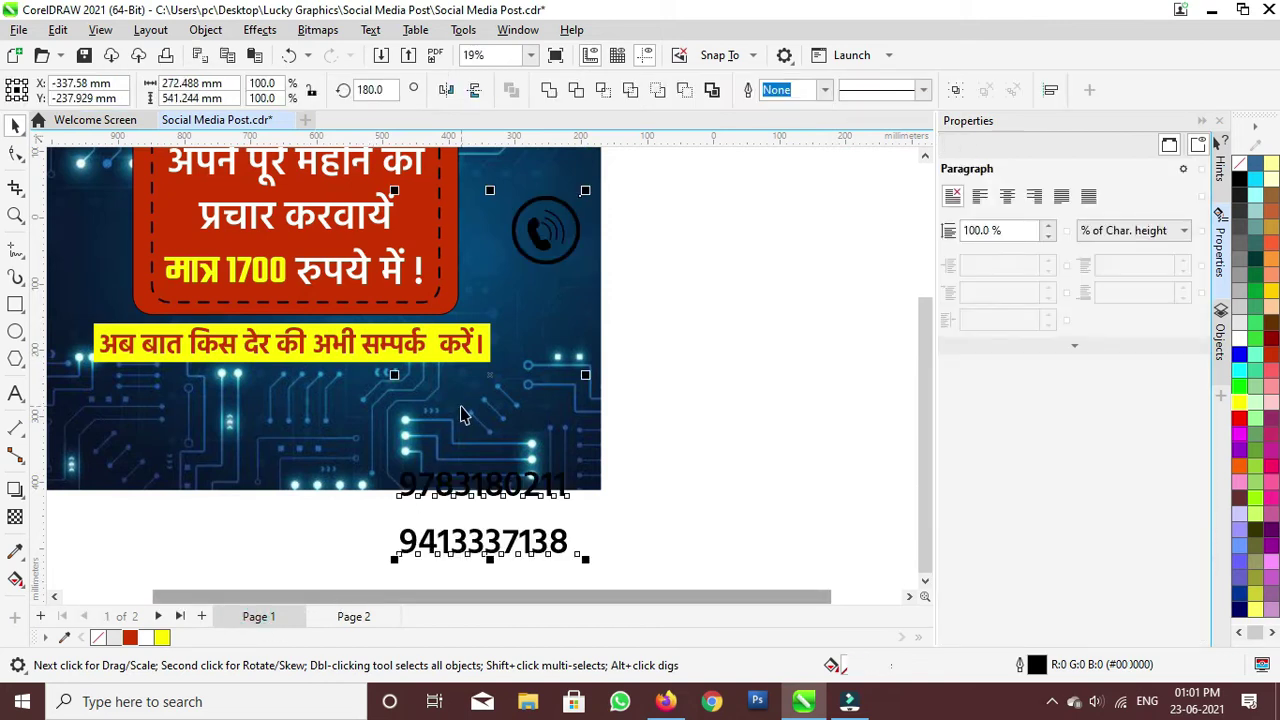
Step: Place the call icon and numbers top-right, making the numbers white and smaller
{"action": "scroll", "coordinate": [461, 414], "scroll_direction": "down", "scroll_amount": 5}
{"action": "scroll", "coordinate": [598, 266], "scroll_direction": "up", "scroll_amount": 2}
{"action": "left_click", "coordinate": [680, 397]}
{"action": "left_click", "coordinate": [595, 361]}
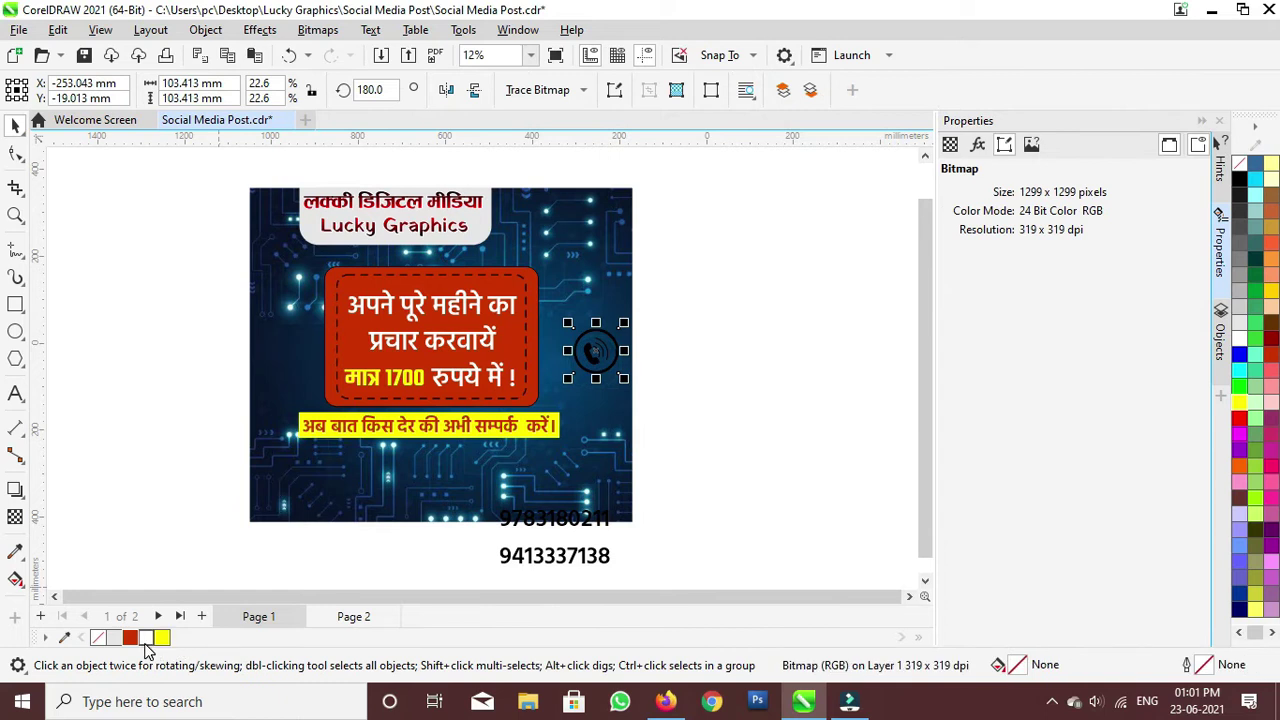
{"action": "left_click_drag", "start_coordinate": [595, 354], "coordinate": [520, 237]}
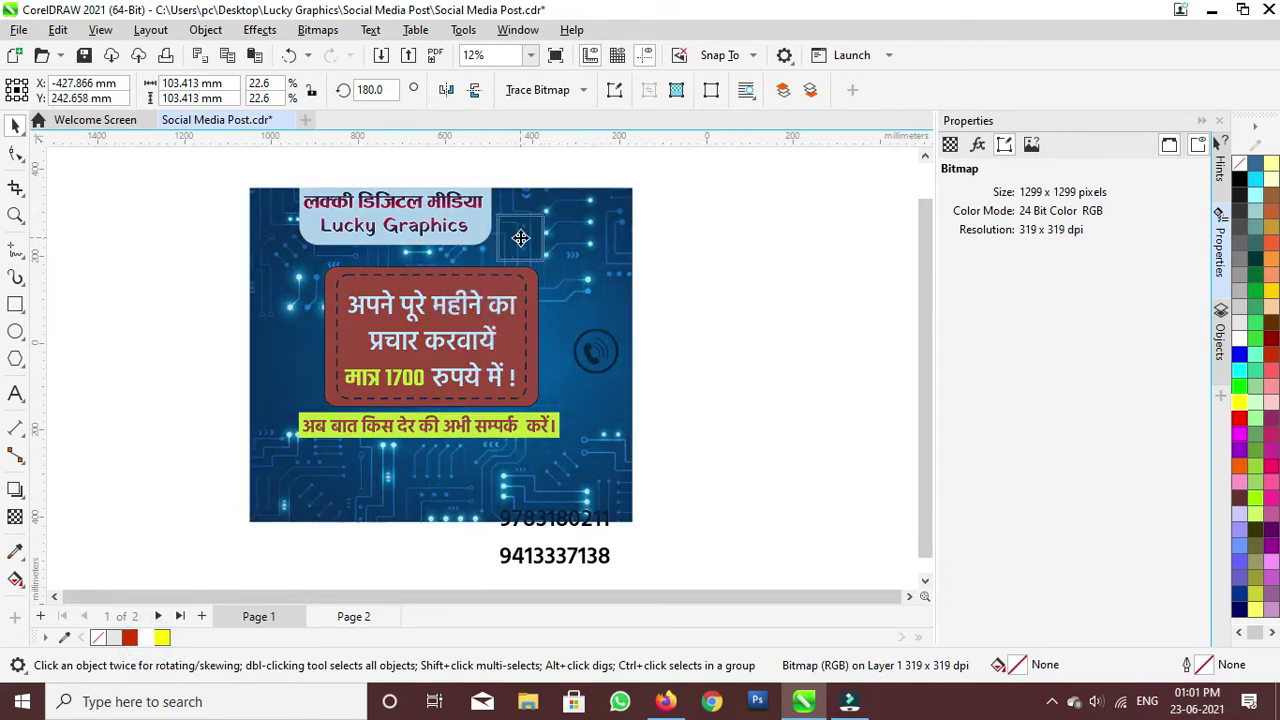
{"action": "left_click_drag", "start_coordinate": [557, 548], "coordinate": [610, 265]}
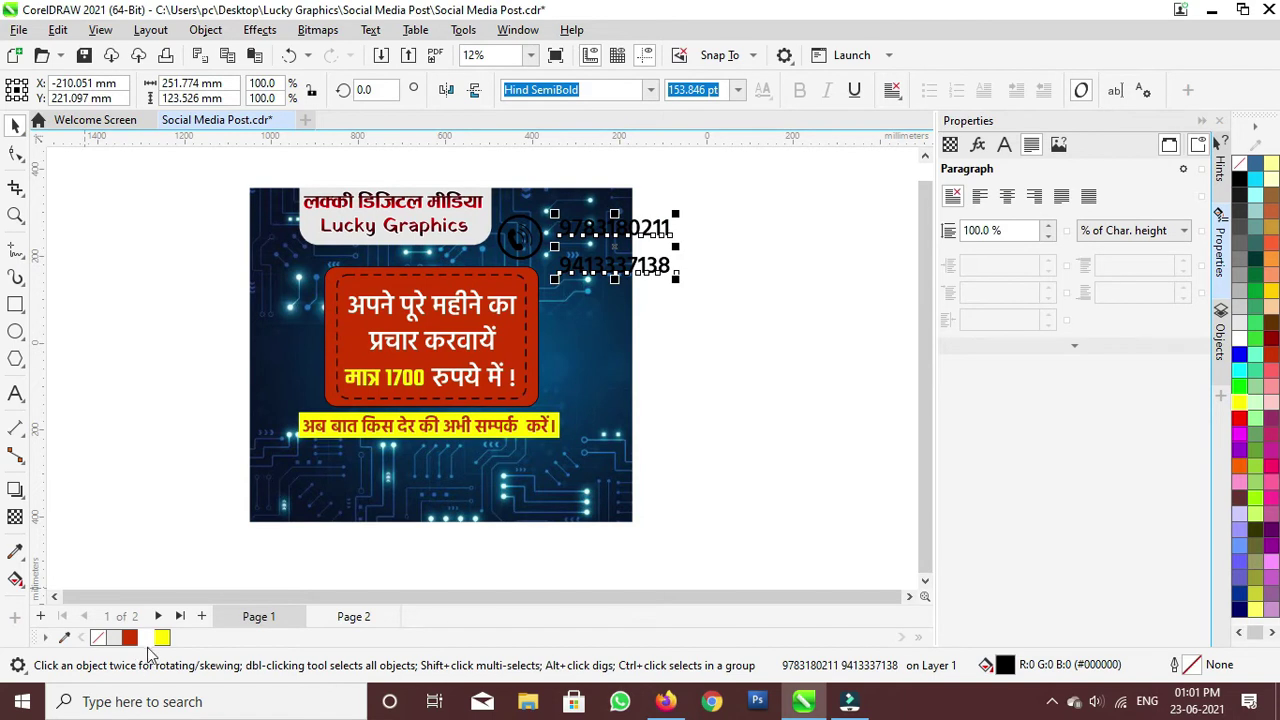
{"action": "left_click", "coordinate": [147, 638]}
{"action": "scroll", "coordinate": [567, 223], "scroll_direction": "up", "scroll_amount": 3}
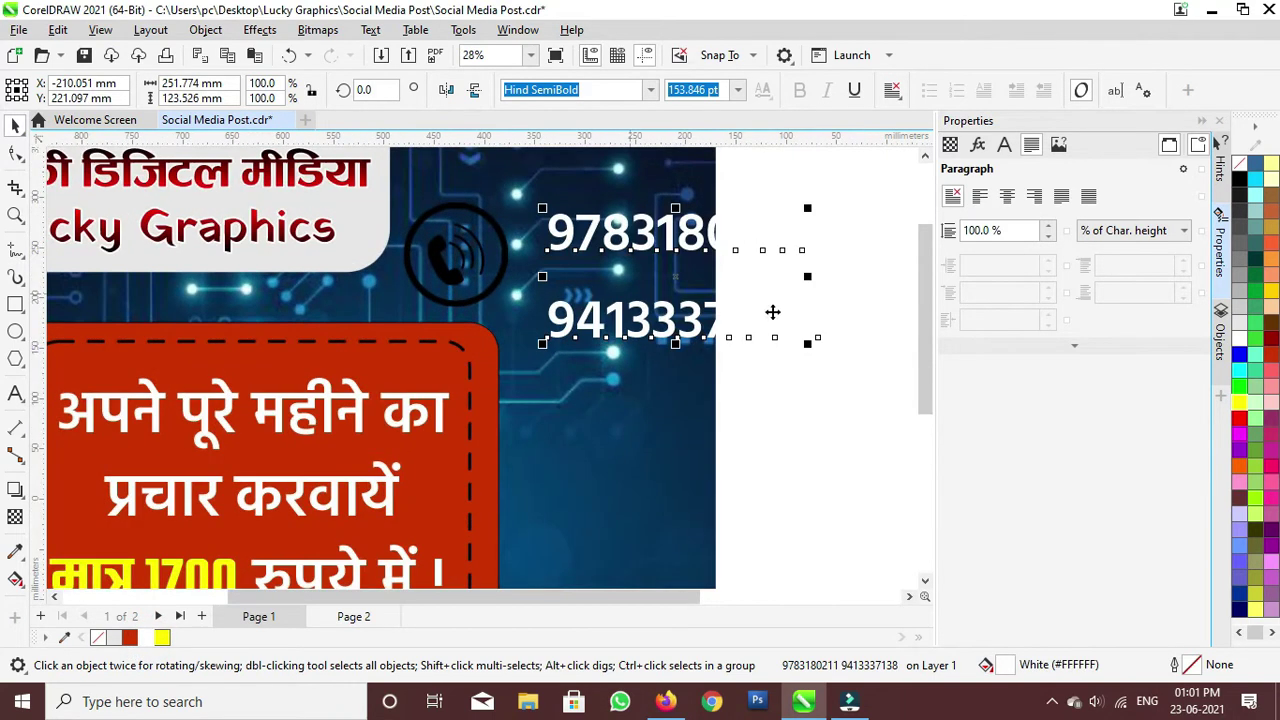
{"action": "left_click_drag", "start_coordinate": [808, 344], "coordinate": [760, 320]}
{"action": "left_click_drag", "start_coordinate": [632, 245], "coordinate": [609, 213]}
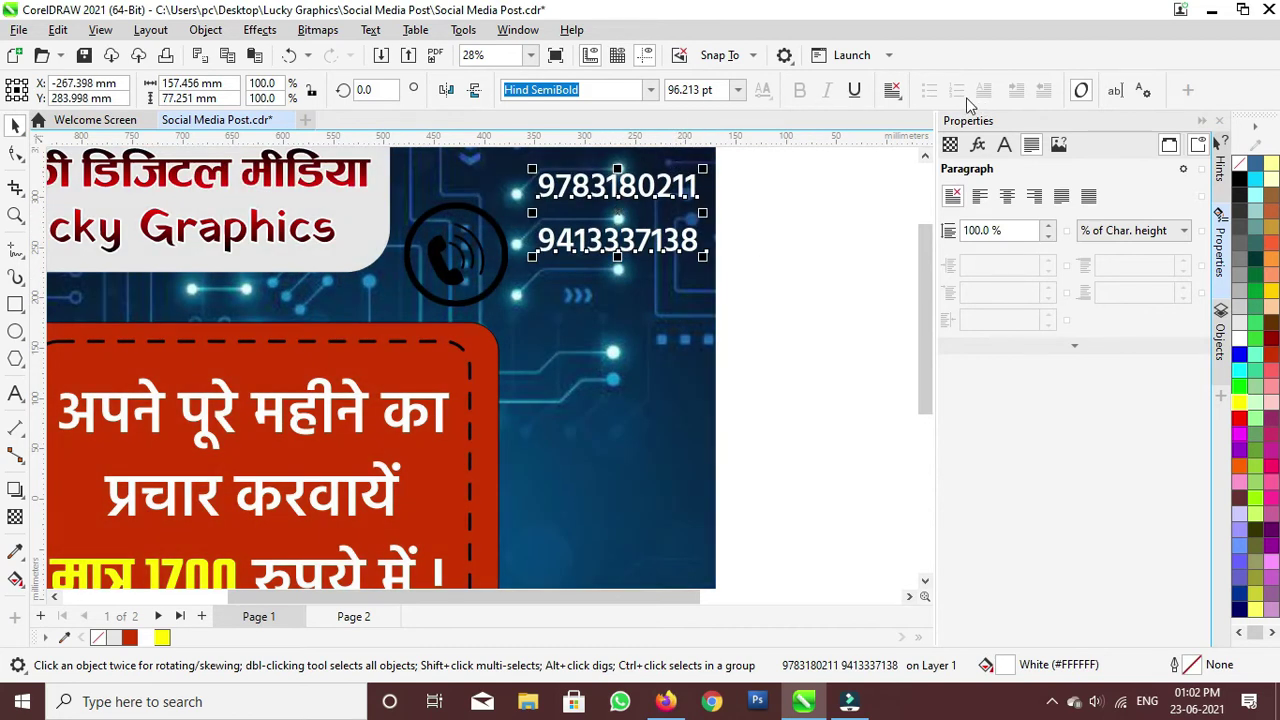
Step: Tighten the numbers' line spacing to 85% and raise the call icon beside them
{"action": "left_click", "coordinate": [1048, 237]}
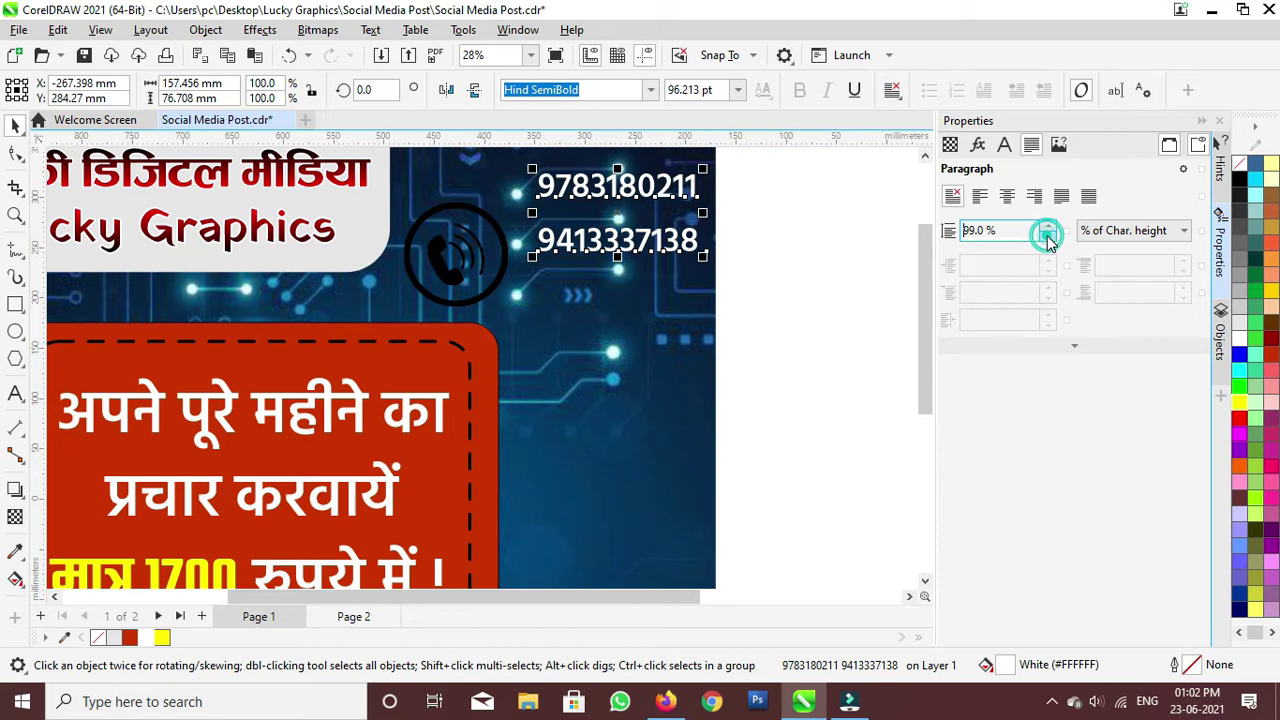
{"action": "left_click", "coordinate": [1048, 237]}
{"action": "left_click", "coordinate": [1048, 237]}
{"action": "left_click", "coordinate": [1048, 237]}
{"action": "left_click", "coordinate": [1048, 237]}
{"action": "left_click", "coordinate": [1048, 237]}
{"action": "left_click_drag", "start_coordinate": [470, 256], "coordinate": [477, 207]}
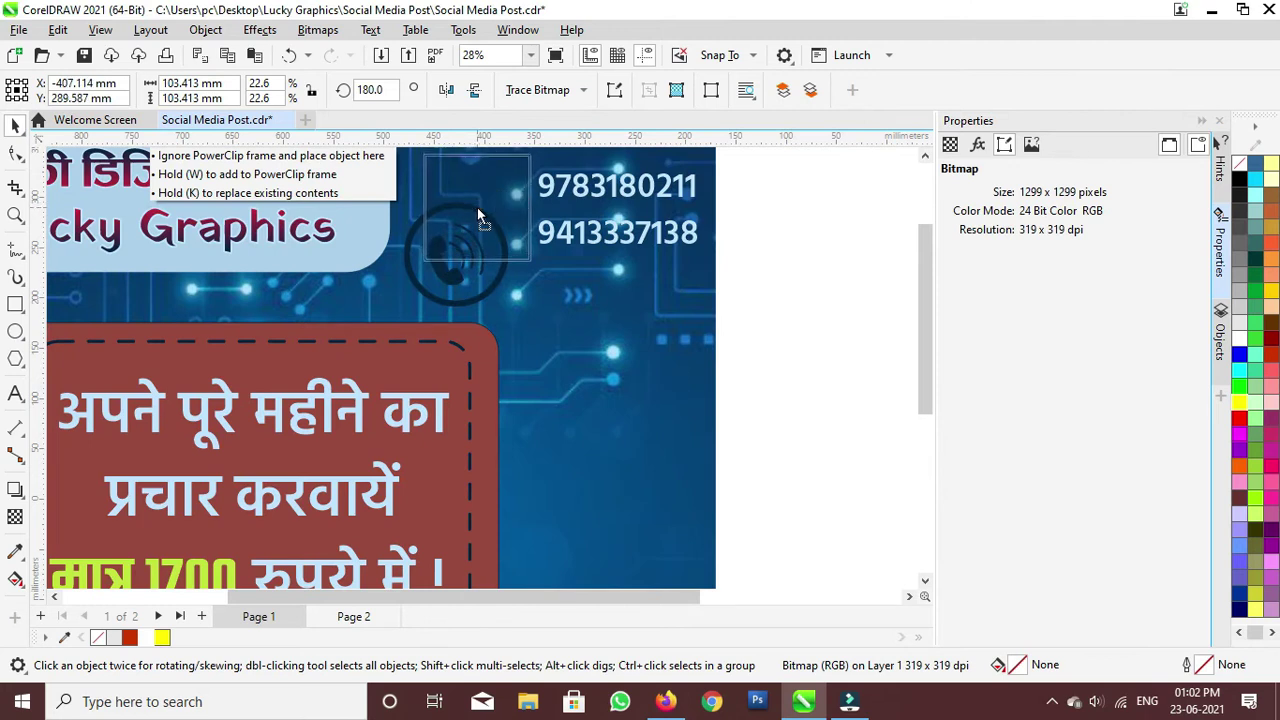
{"action": "scroll", "coordinate": [477, 207], "scroll_direction": "down", "scroll_amount": 2}
{"action": "left_click", "coordinate": [727, 268]}
{"action": "scroll", "coordinate": [605, 243], "scroll_direction": "up", "scroll_amount": 1}
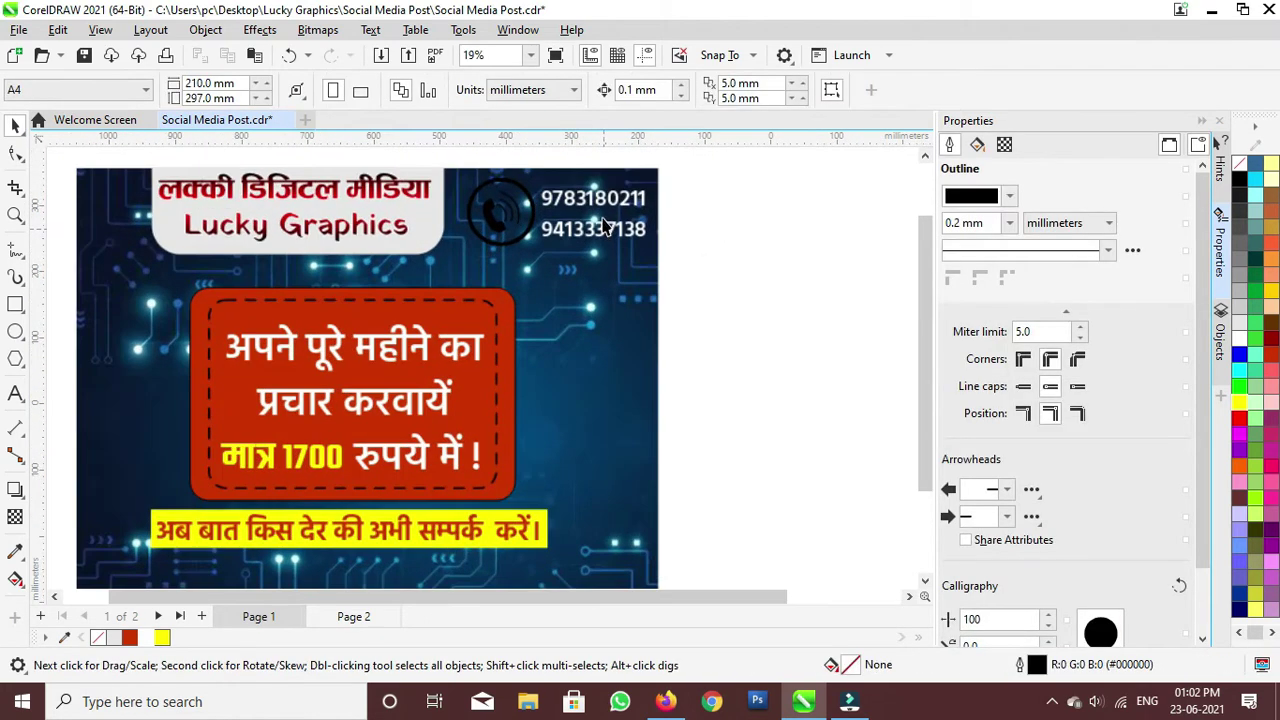
Step: Inside the PowerClip, copy the white rounded tab rightward behind the call icon and numbers
{"action": "double_click", "coordinate": [610, 277]}
{"action": "left_click", "coordinate": [409, 238]}
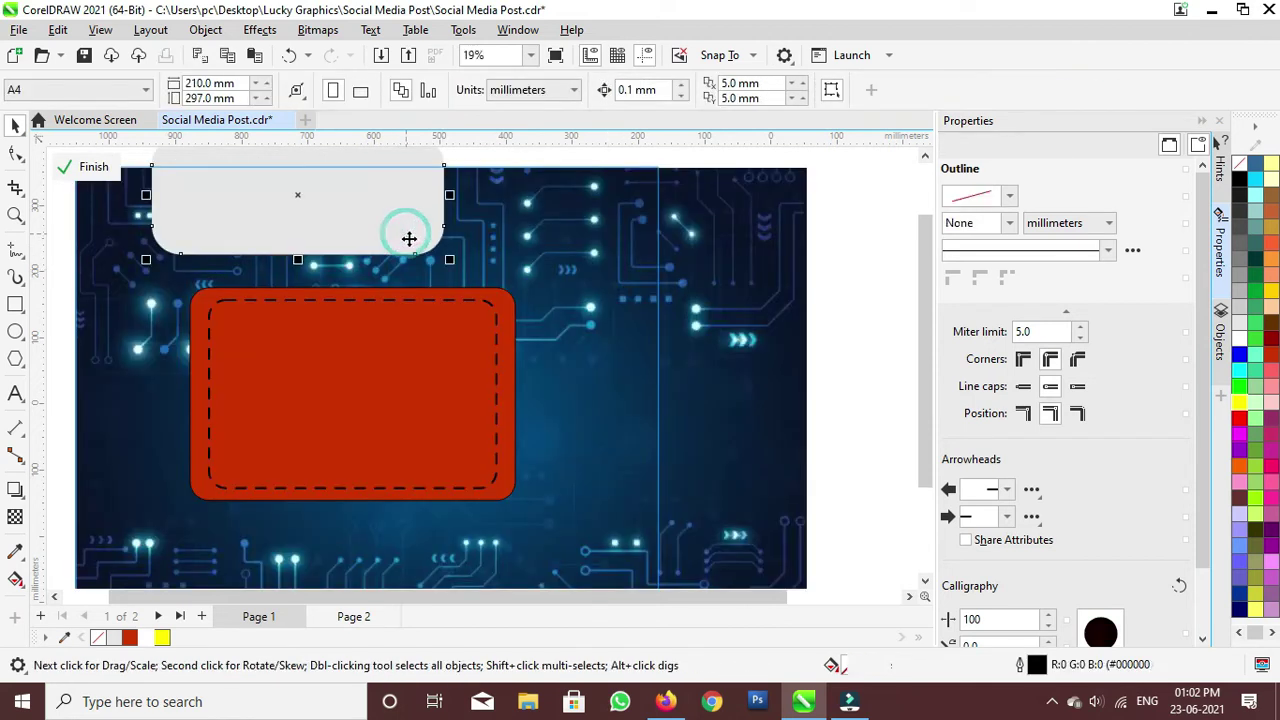
{"action": "left_click_drag", "start_coordinate": [329, 214], "coordinate": [647, 217]}
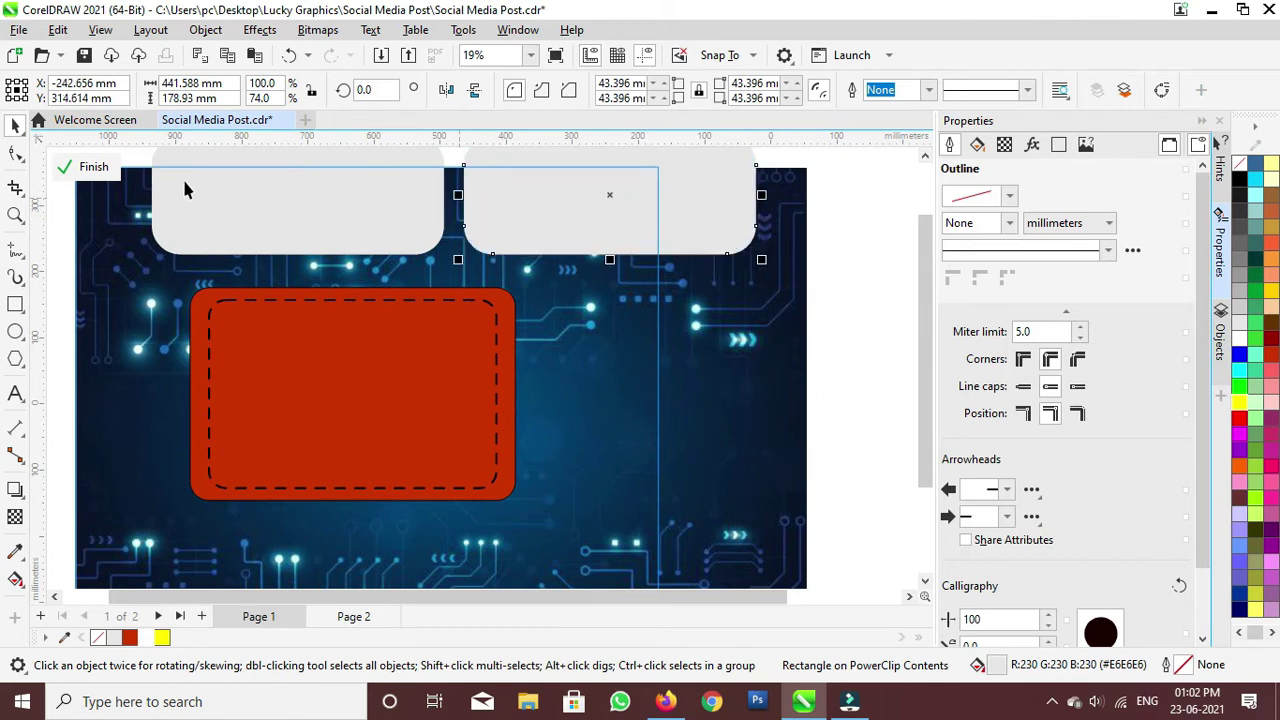
{"action": "left_click", "coordinate": [63, 170]}
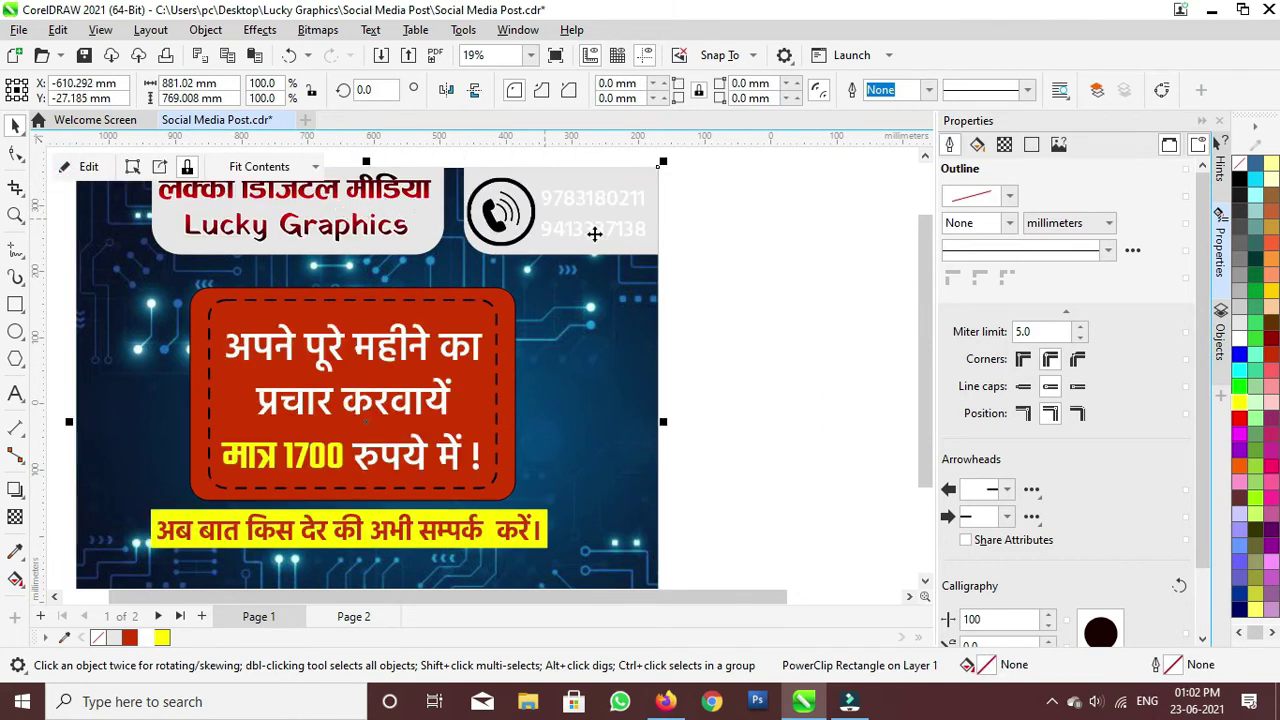
Step: Colour the phone numbers brick red
{"action": "left_click", "coordinate": [525, 190]}
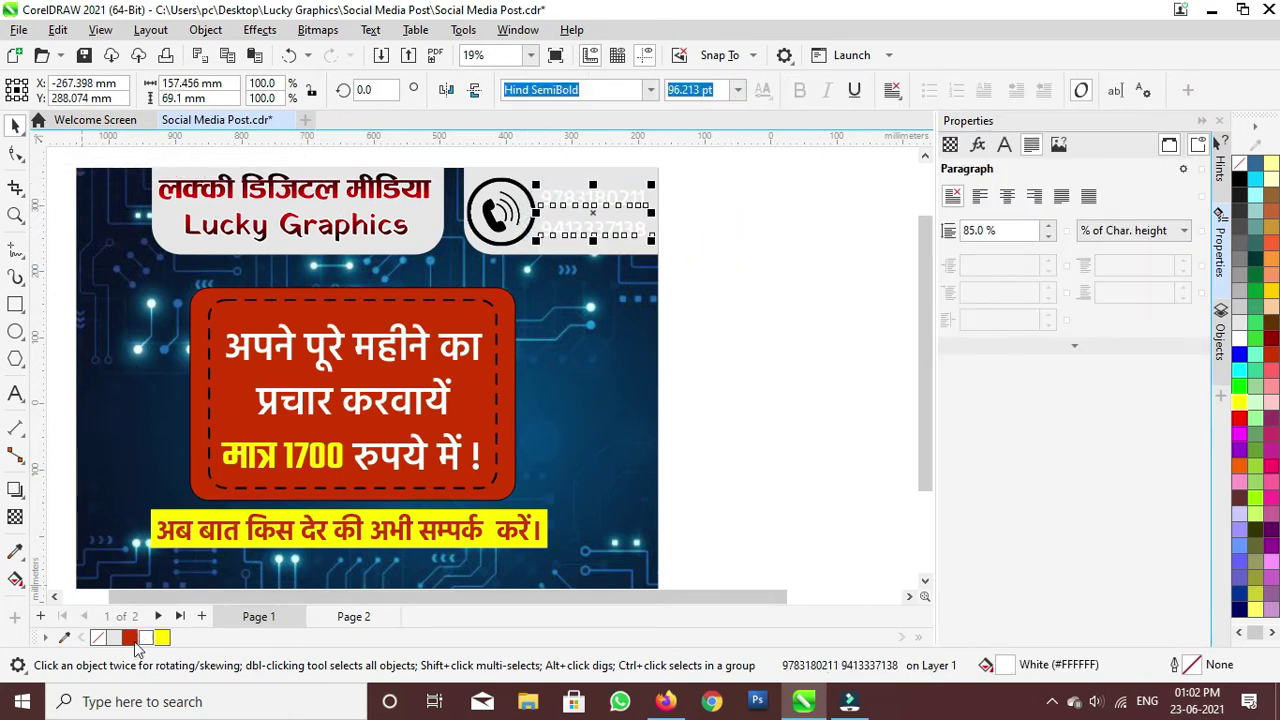
{"action": "left_click", "coordinate": [162, 638]}
{"action": "left_click", "coordinate": [130, 638]}
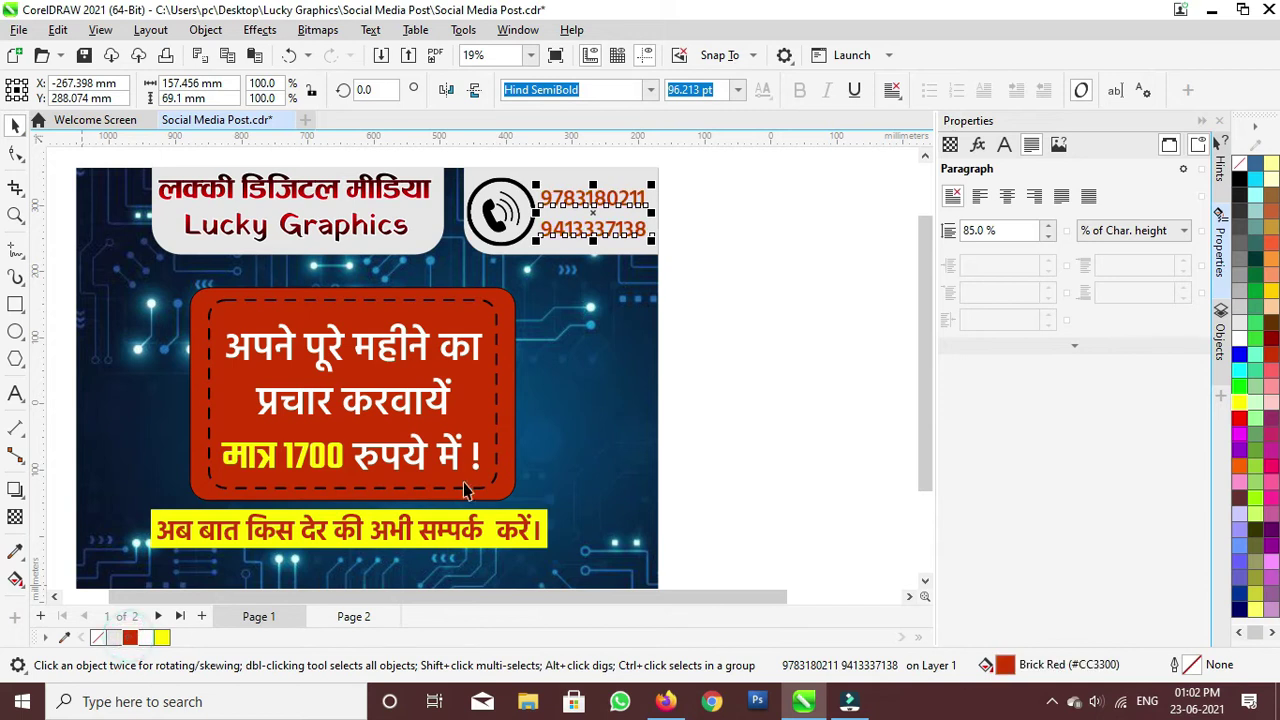
{"action": "left_click", "coordinate": [711, 365]}
{"action": "scroll", "coordinate": [617, 295], "scroll_direction": "down", "scroll_amount": 3}
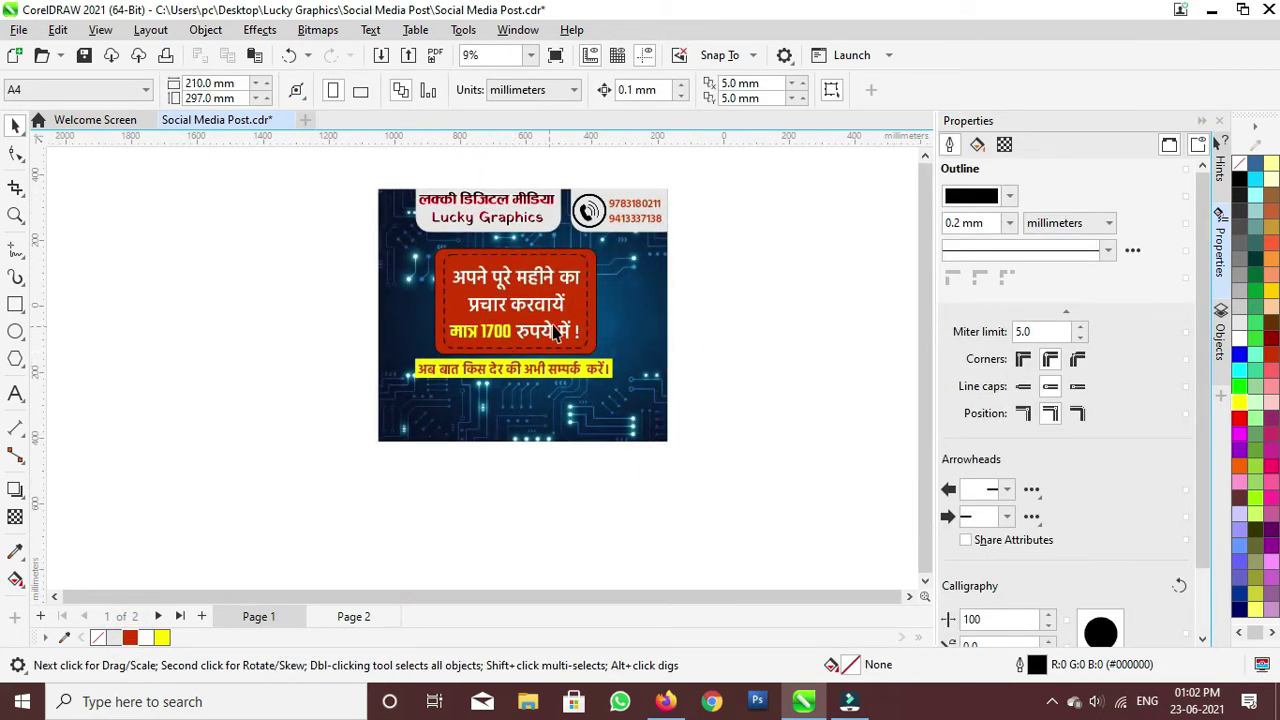
{"action": "scroll", "coordinate": [595, 240], "scroll_direction": "up", "scroll_amount": 1}
{"action": "scroll", "coordinate": [560, 217], "scroll_direction": "up", "scroll_amount": 1}
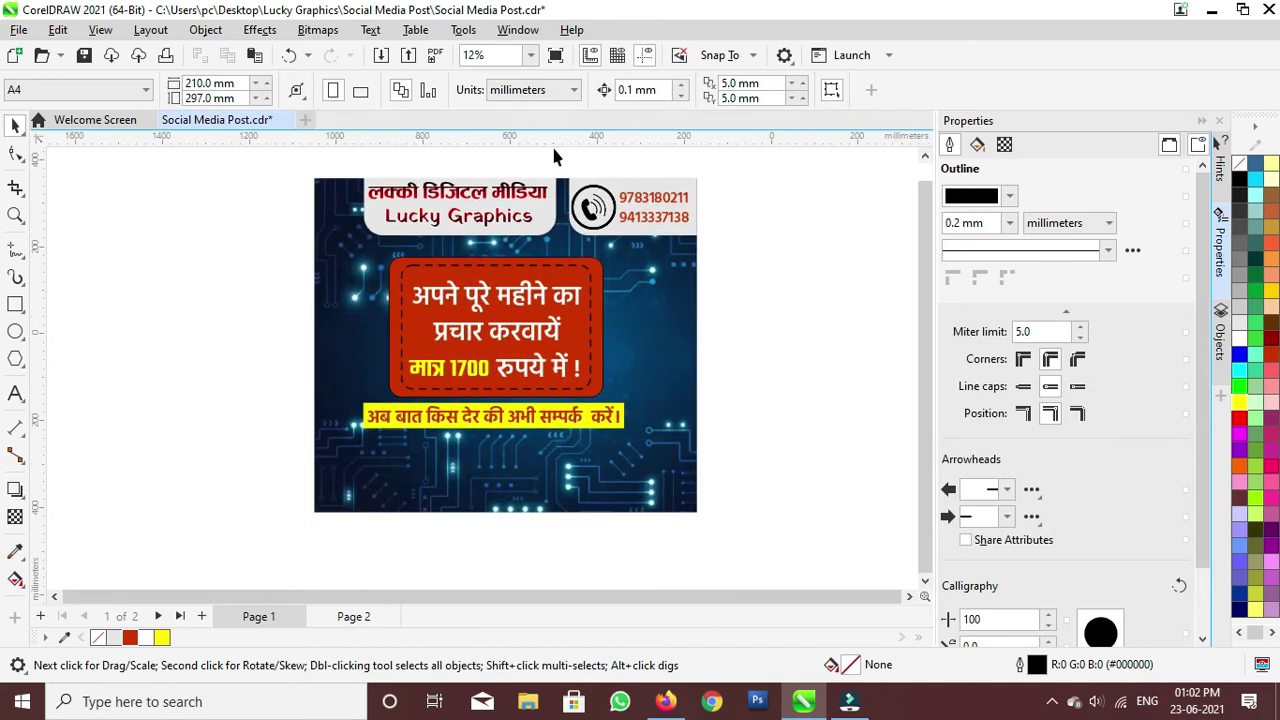
Step: Draw a wide rectangle across the poster's bottom edge
{"action": "scroll", "coordinate": [550, 225], "scroll_direction": "up", "scroll_amount": 1}
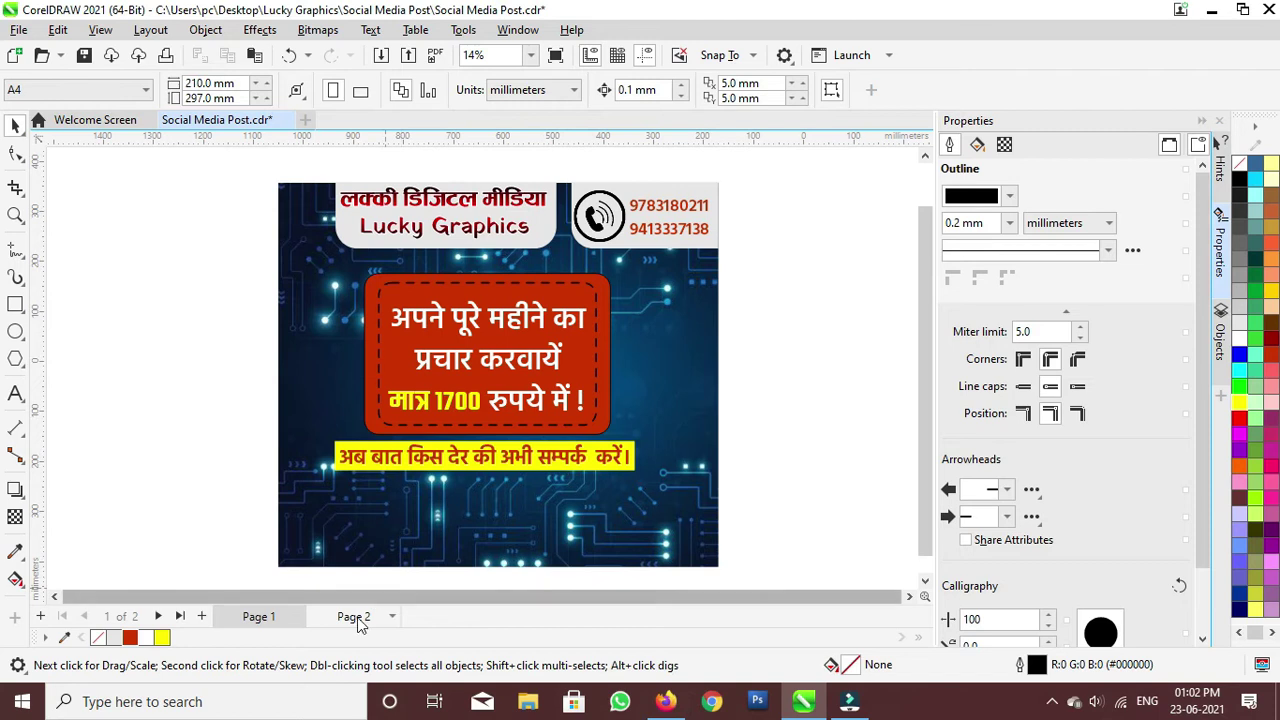
{"action": "left_click", "coordinate": [352, 617]}
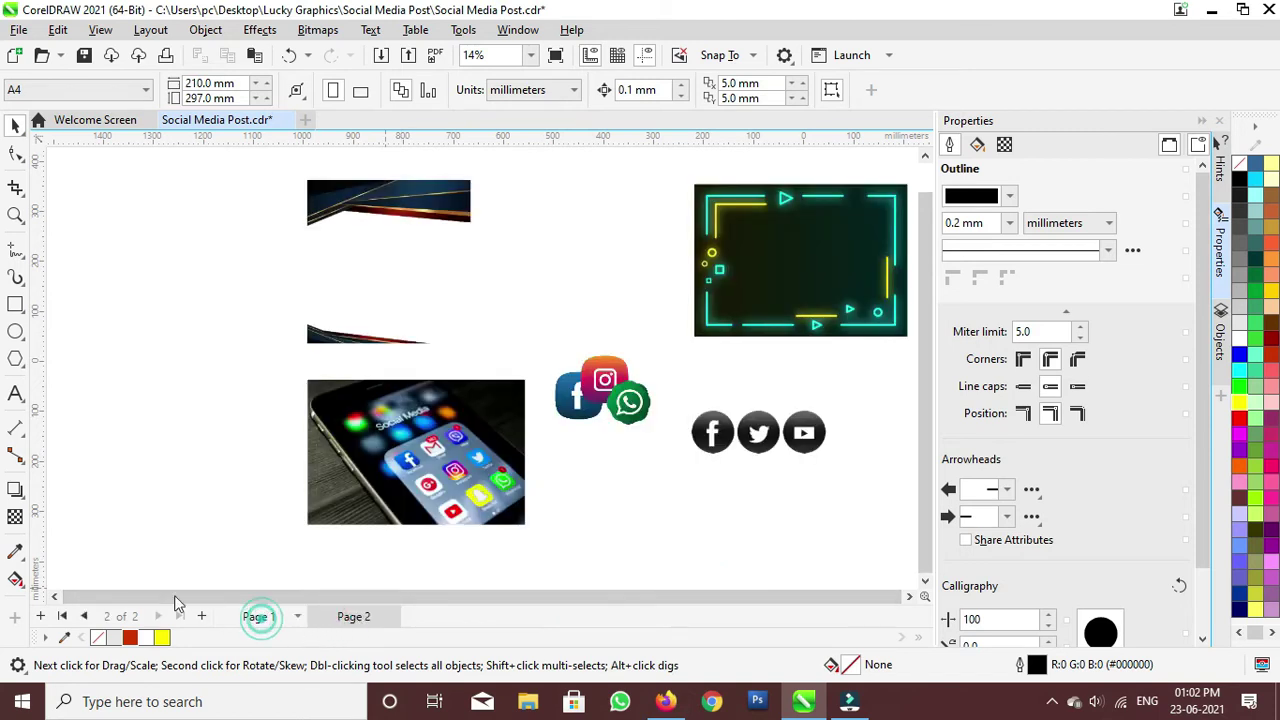
{"action": "left_click", "coordinate": [259, 617]}
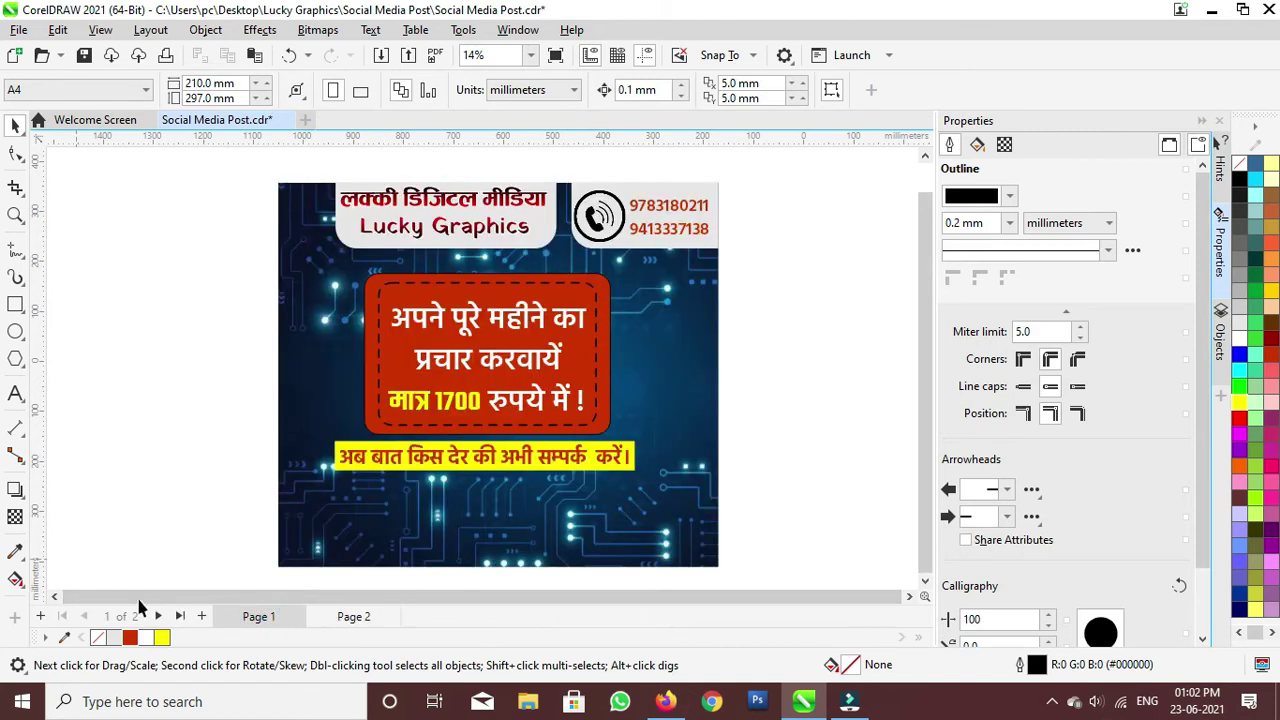
{"action": "left_click", "coordinate": [15, 308]}
{"action": "left_click_drag", "start_coordinate": [274, 528], "coordinate": [731, 534]}
Step: Put the rectangle inside the poster background, fill it dark red, and set outline to None
{"action": "right_click", "coordinate": [503, 508]}
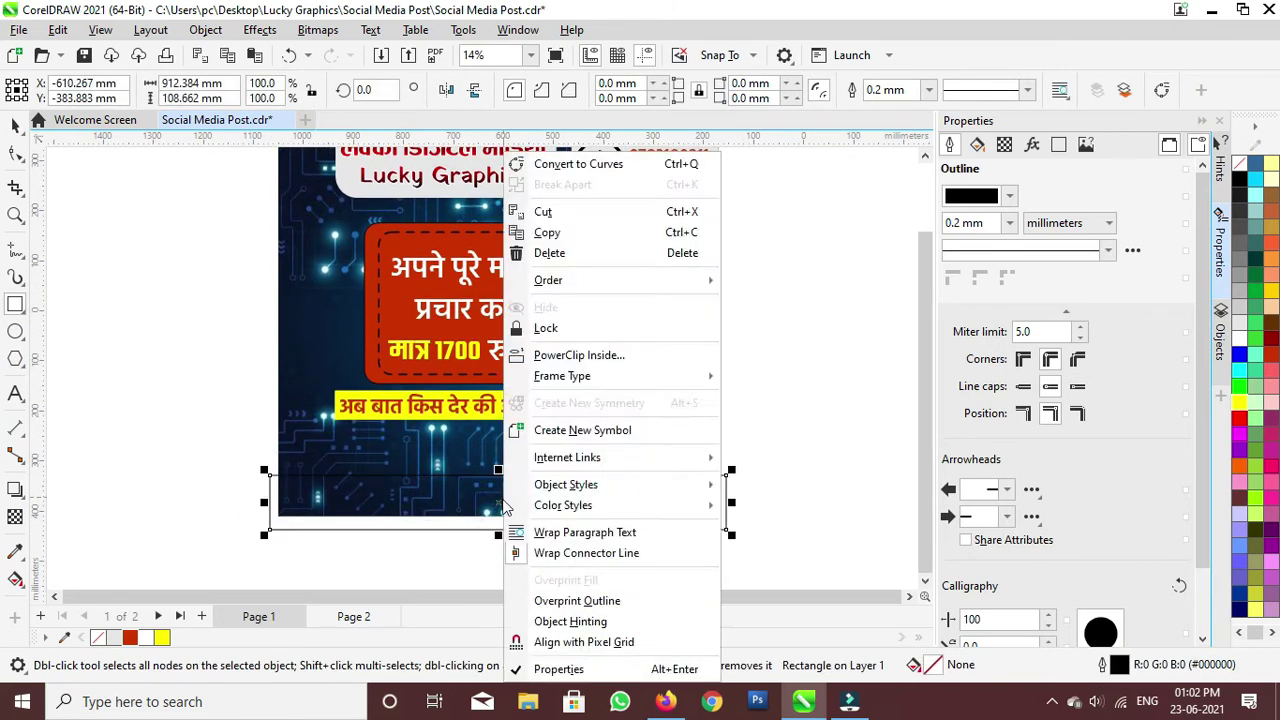
{"action": "left_click", "coordinate": [581, 356]}
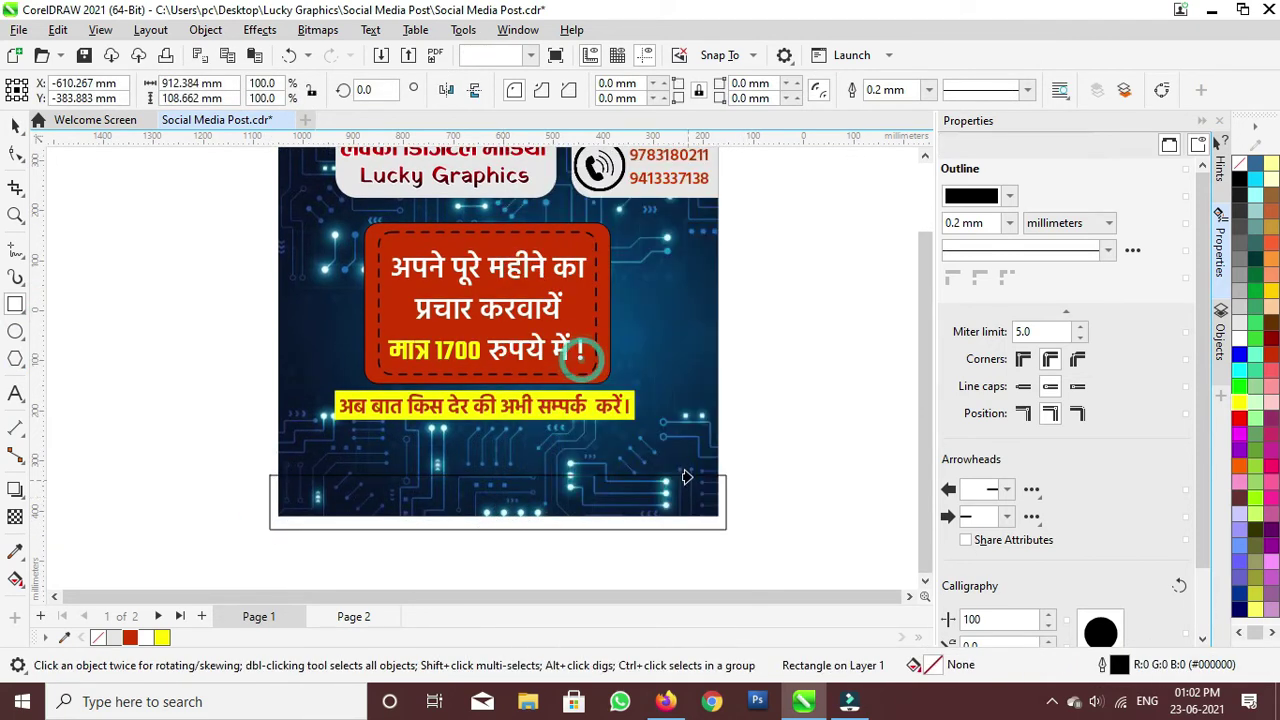
{"action": "left_click", "coordinate": [686, 477]}
{"action": "left_click", "coordinate": [622, 503], "text": "ctrl"}
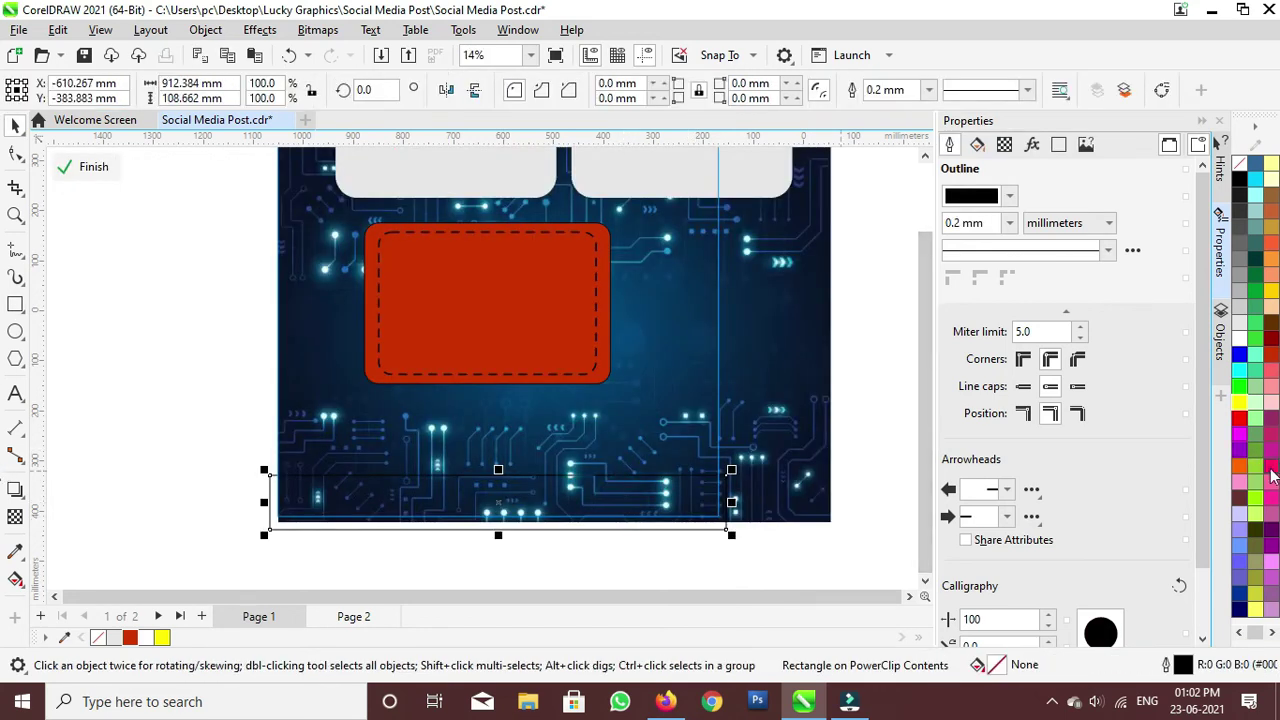
{"action": "left_click", "coordinate": [1271, 345]}
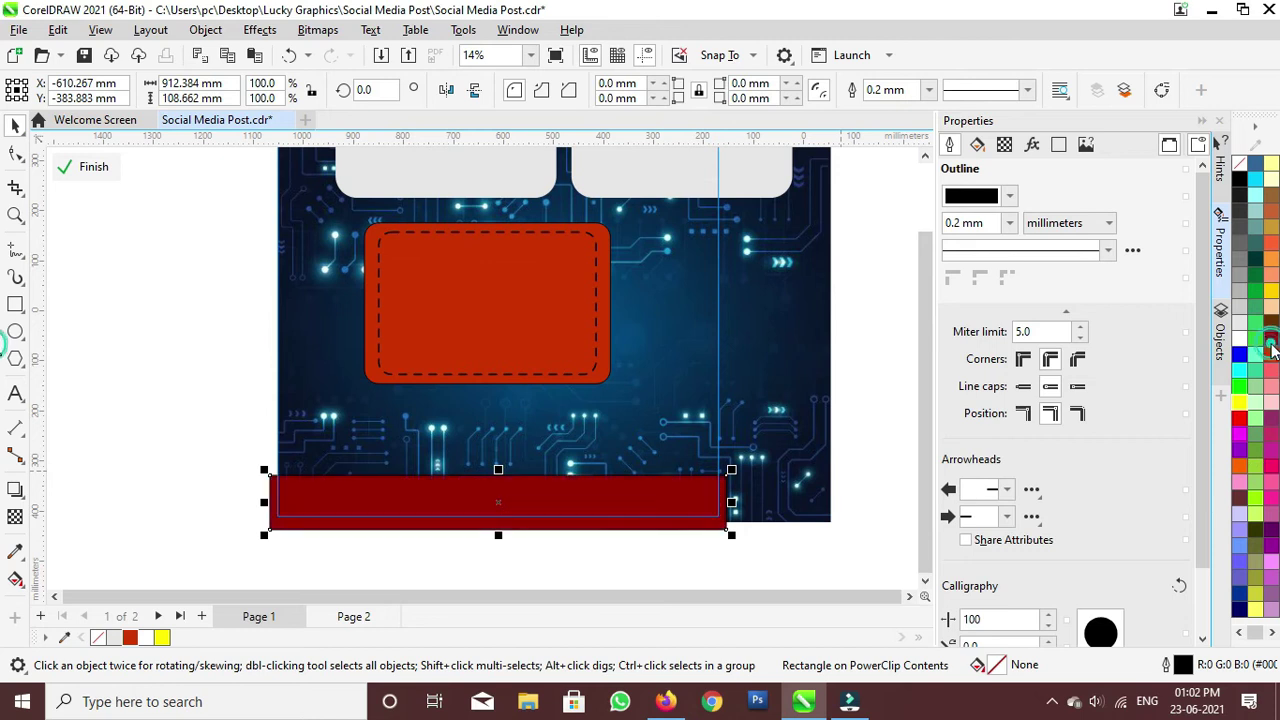
{"action": "left_click", "coordinate": [929, 91]}
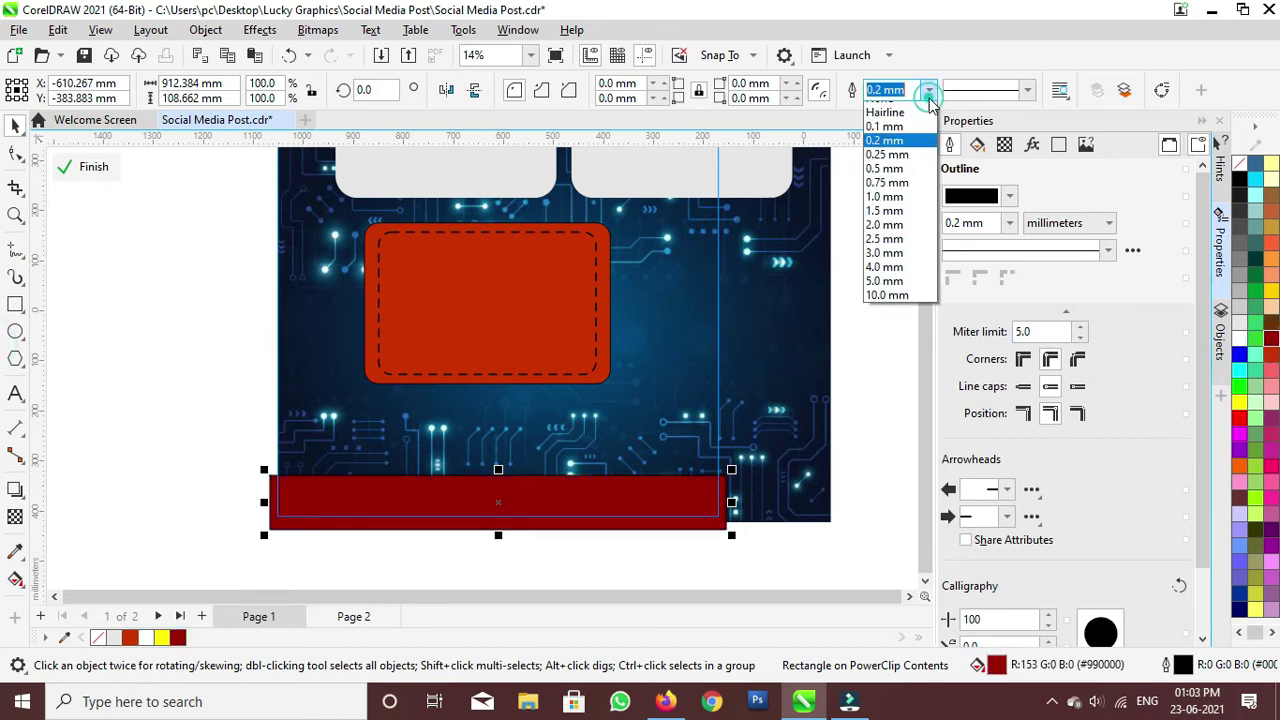
{"action": "left_click", "coordinate": [886, 104]}
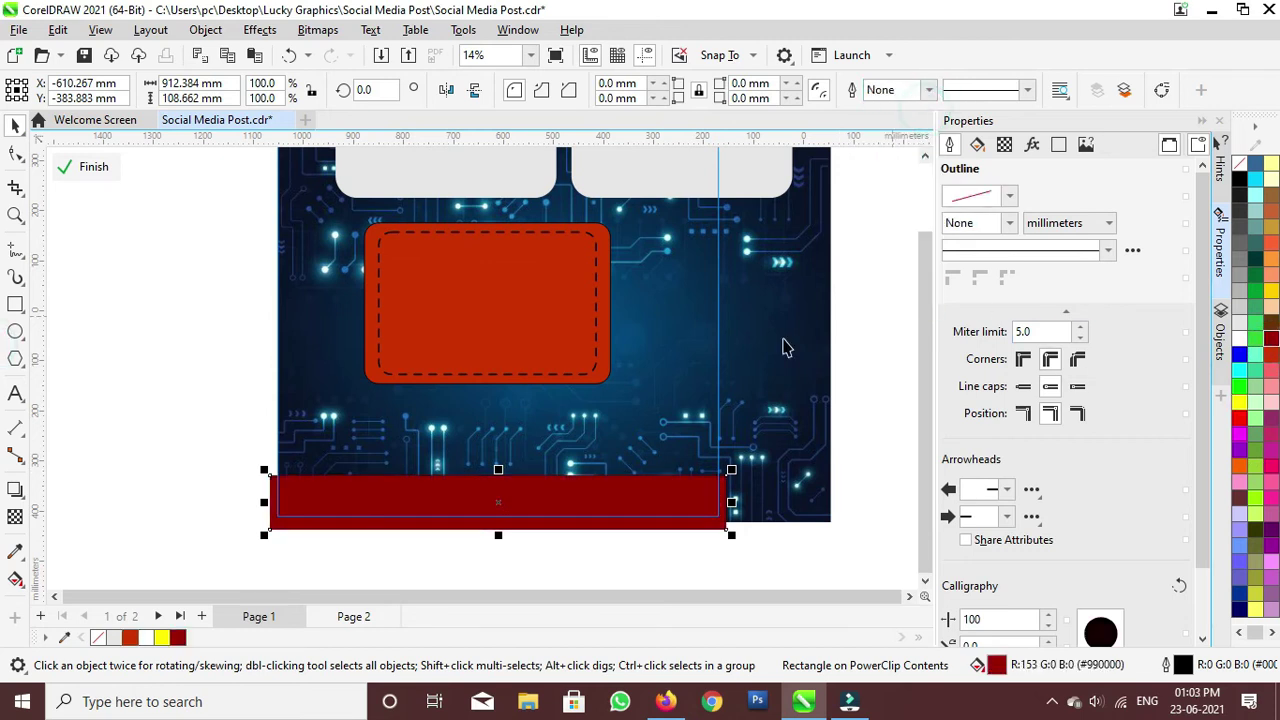
{"action": "left_click", "coordinate": [98, 166]}
Step: Nudge the dark-red bar down flush with the bottom edge, then go to Page 2
{"action": "double_click", "coordinate": [437, 494]}
{"action": "left_click_drag", "start_coordinate": [438, 494], "coordinate": [439, 507]}
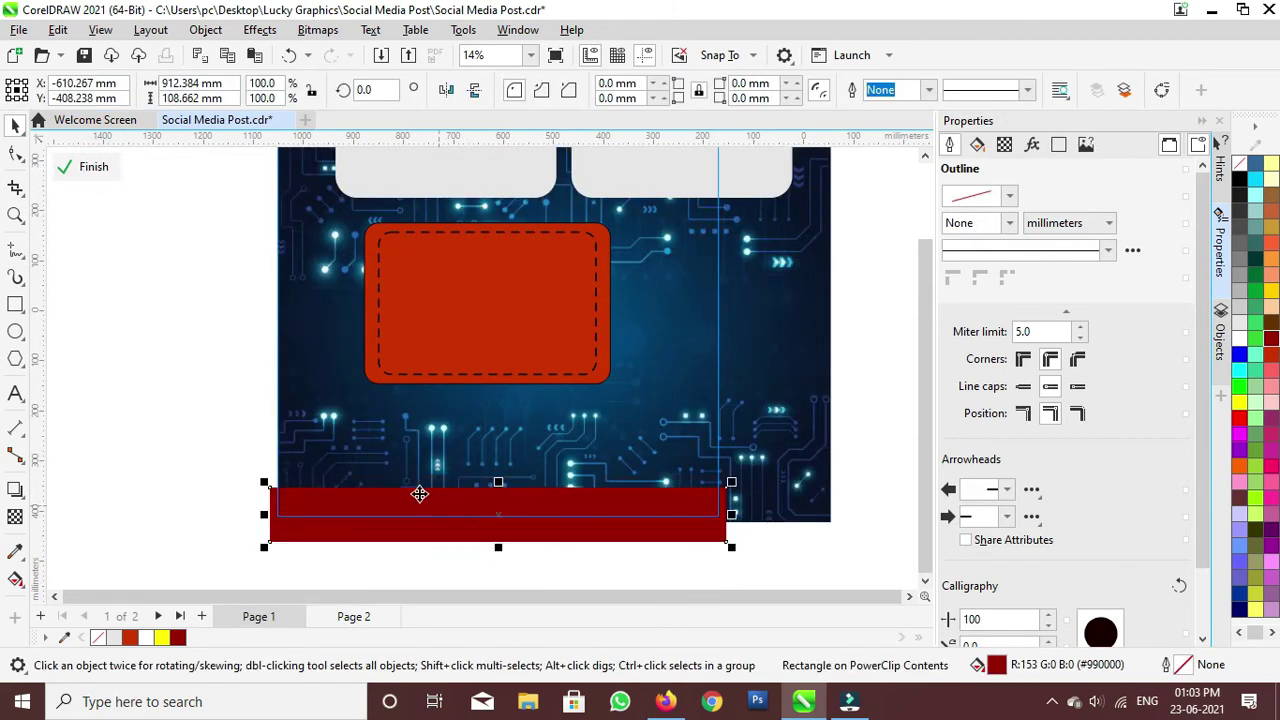
{"action": "left_click", "coordinate": [94, 166]}
{"action": "left_click", "coordinate": [172, 376]}
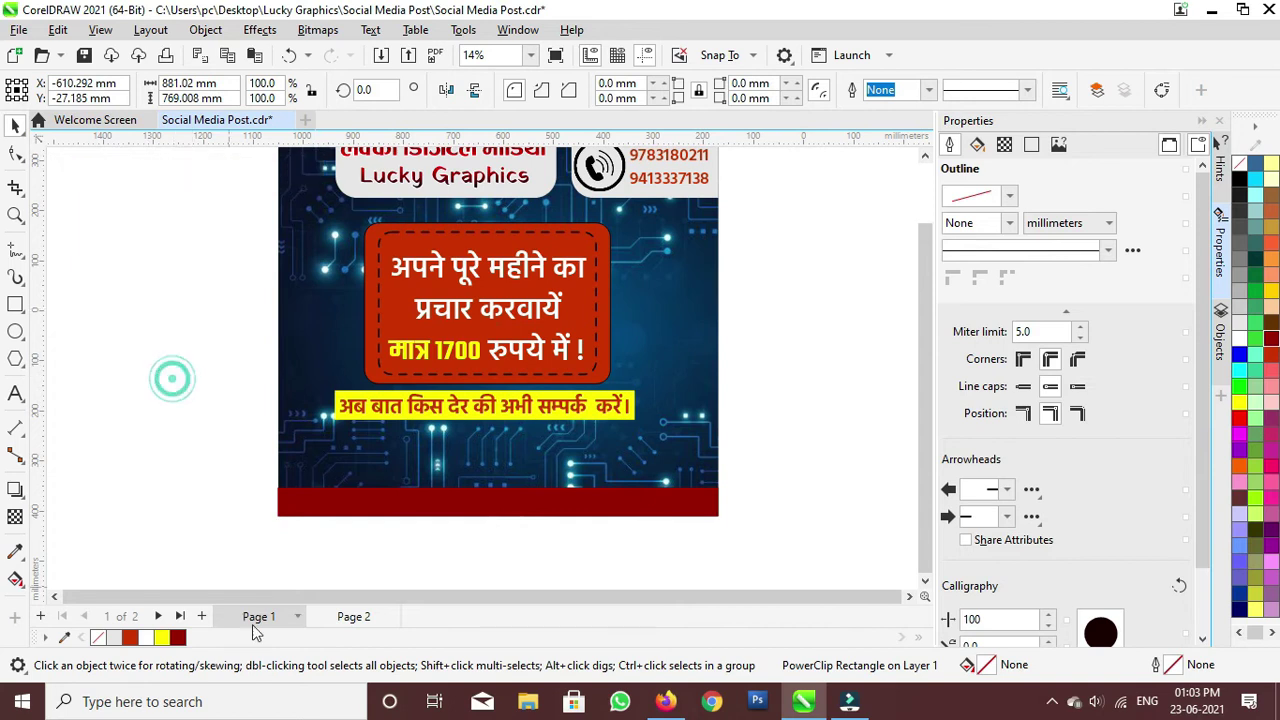
{"action": "left_click", "coordinate": [349, 619]}
Step: Cut the Facebook, Instagram and WhatsApp icons from Page 2 and paste them onto Page 1
{"action": "left_click", "coordinate": [630, 366]}
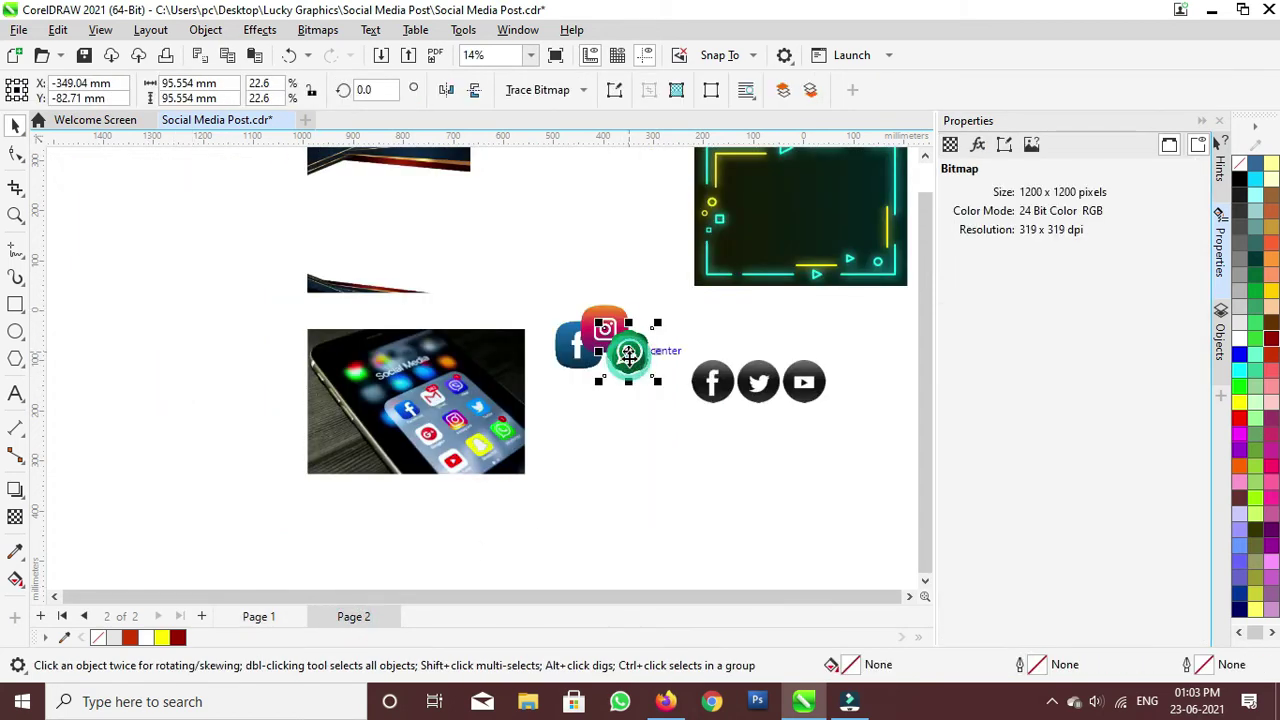
{"action": "left_click", "coordinate": [574, 360], "text": "shift"}
{"action": "left_click", "coordinate": [601, 332], "text": "shift"}
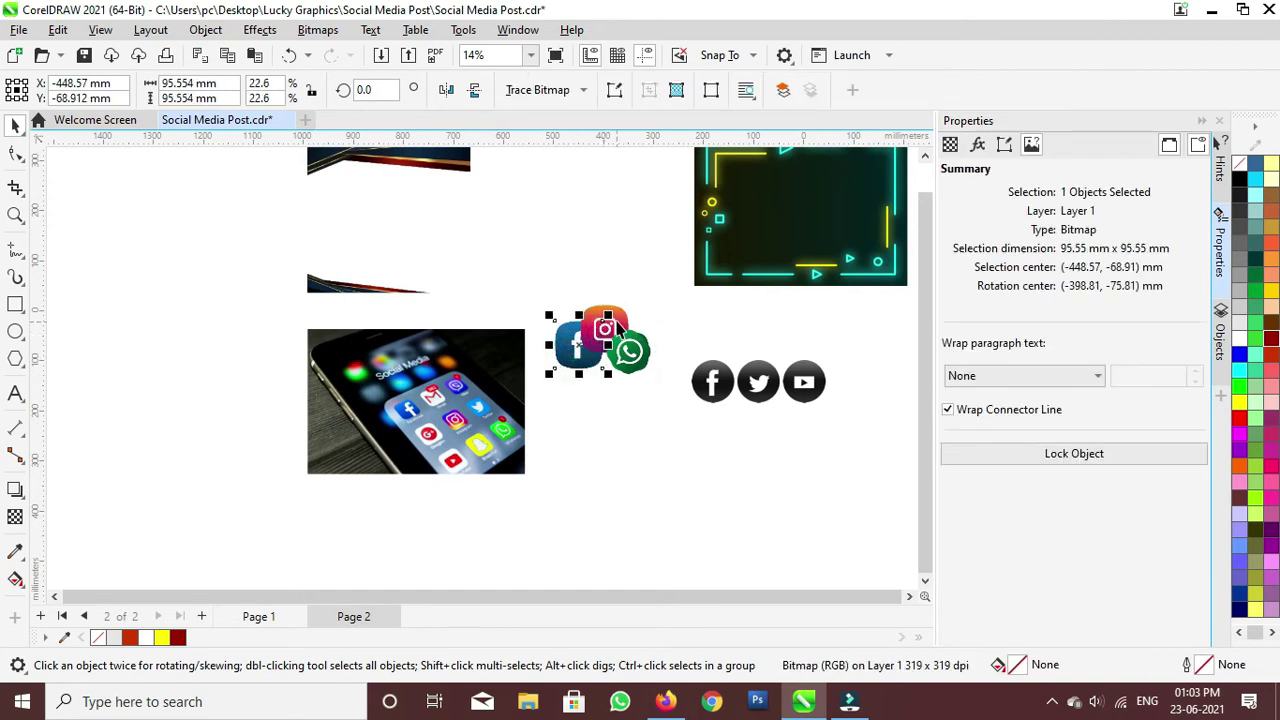
{"action": "left_click", "coordinate": [630, 355], "text": "shift"}
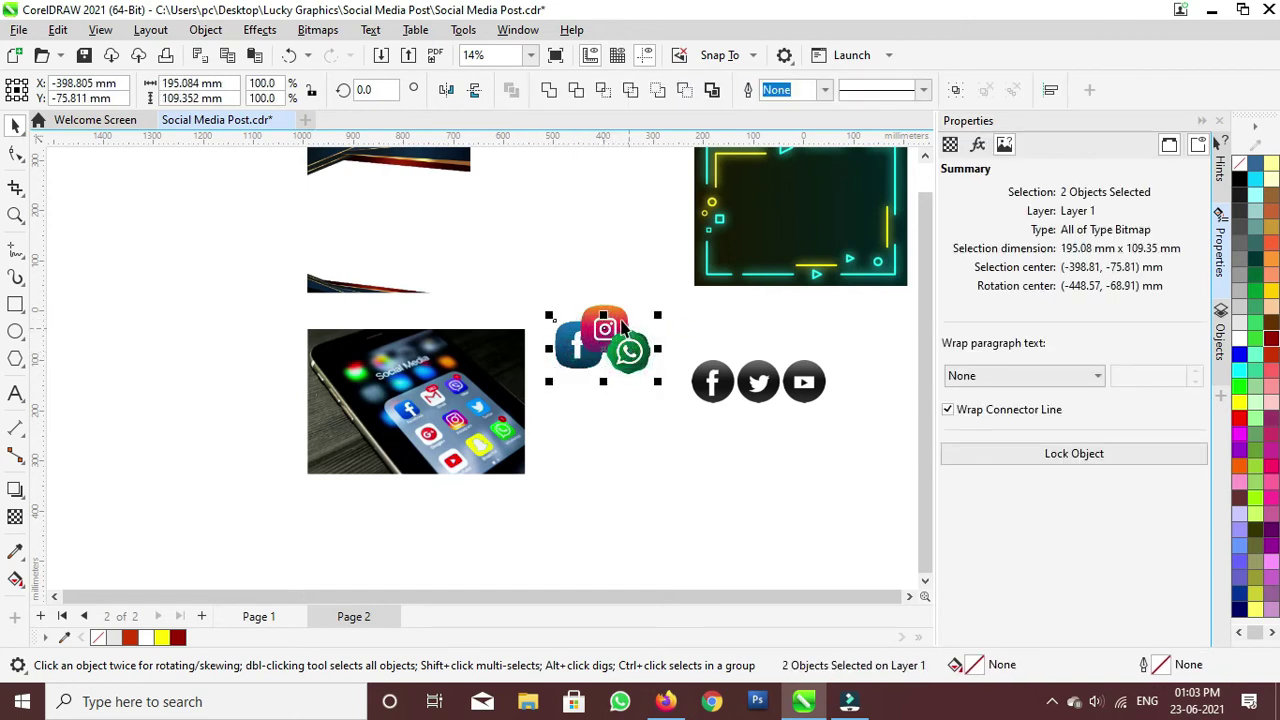
{"action": "left_click", "coordinate": [618, 322], "text": "shift"}
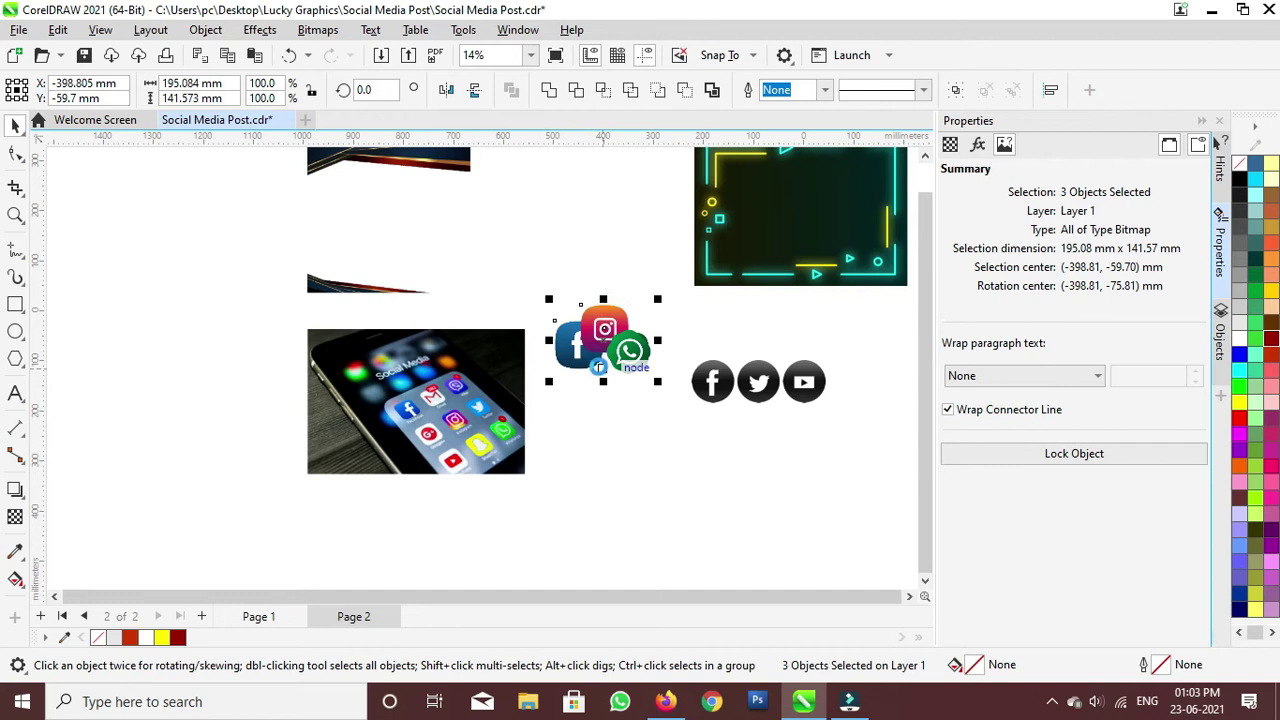
{"action": "key", "text": "ctrl+x"}
{"action": "left_click", "coordinate": [270, 616]}
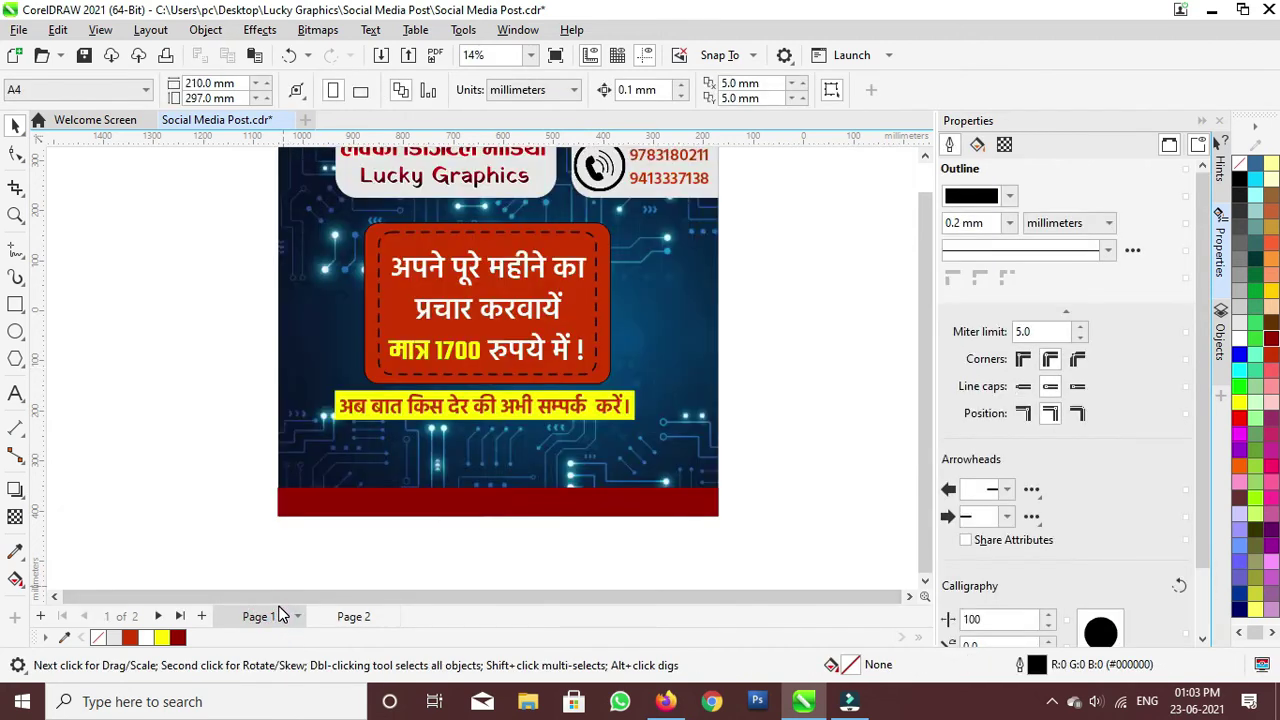
{"action": "key", "text": "ctrl+v"}
Step: Drag the WhatsApp, Instagram and Facebook icons onto the dark-red footer bar
{"action": "left_click", "coordinate": [763, 350]}
{"action": "left_click", "coordinate": [634, 354]}
{"action": "left_click_drag", "start_coordinate": [634, 354], "coordinate": [577, 502]}
{"action": "left_click_drag", "start_coordinate": [613, 342], "coordinate": [419, 510]}
{"action": "left_click_drag", "start_coordinate": [588, 347], "coordinate": [305, 500]}
{"action": "left_click", "coordinate": [575, 570]}
Step: Scale the three footer icons down together
{"action": "left_click_drag", "start_coordinate": [717, 563], "coordinate": [222, 455]}
{"action": "left_click_drag", "start_coordinate": [606, 537], "coordinate": [569, 530]}
{"action": "left_click", "coordinate": [445, 576]}
{"action": "scroll", "coordinate": [443, 545], "scroll_direction": "up", "scroll_amount": 2}
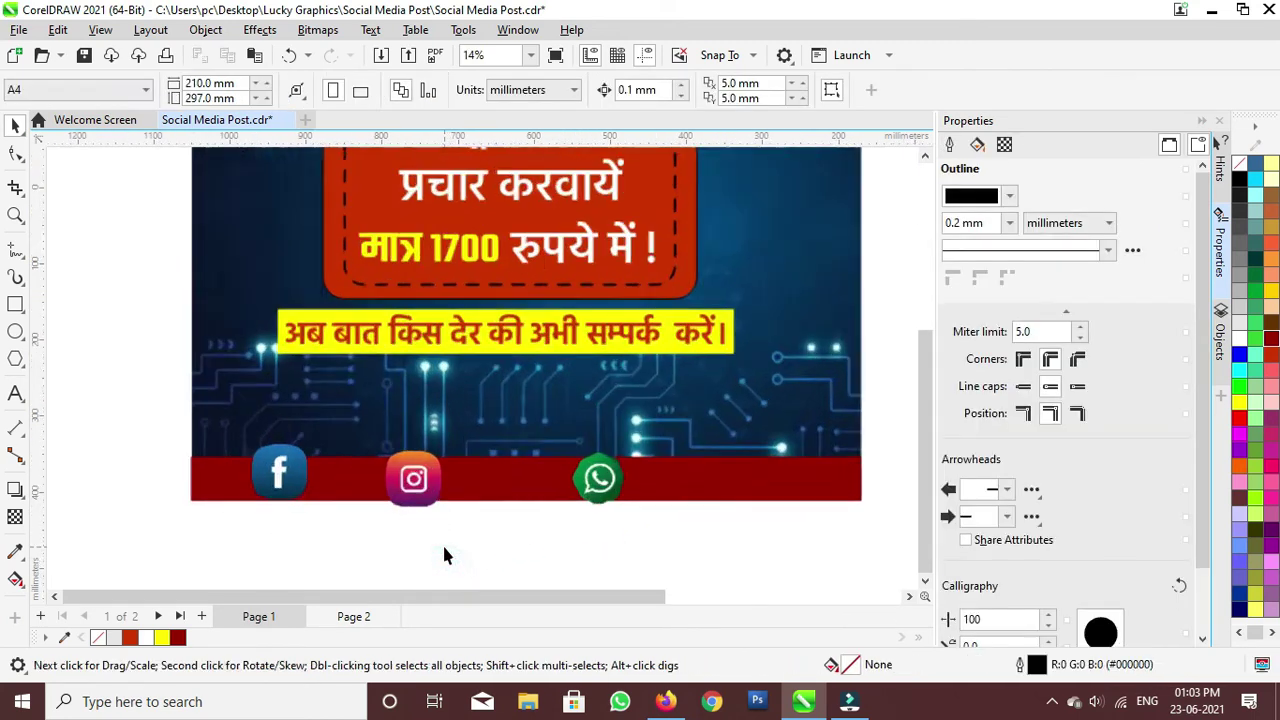
{"action": "left_click_drag", "start_coordinate": [731, 537], "coordinate": [221, 450]}
Step: Move the Facebook icon to the bar's left end and enlarge it to 51.099 mm
{"action": "left_click", "coordinate": [350, 462]}
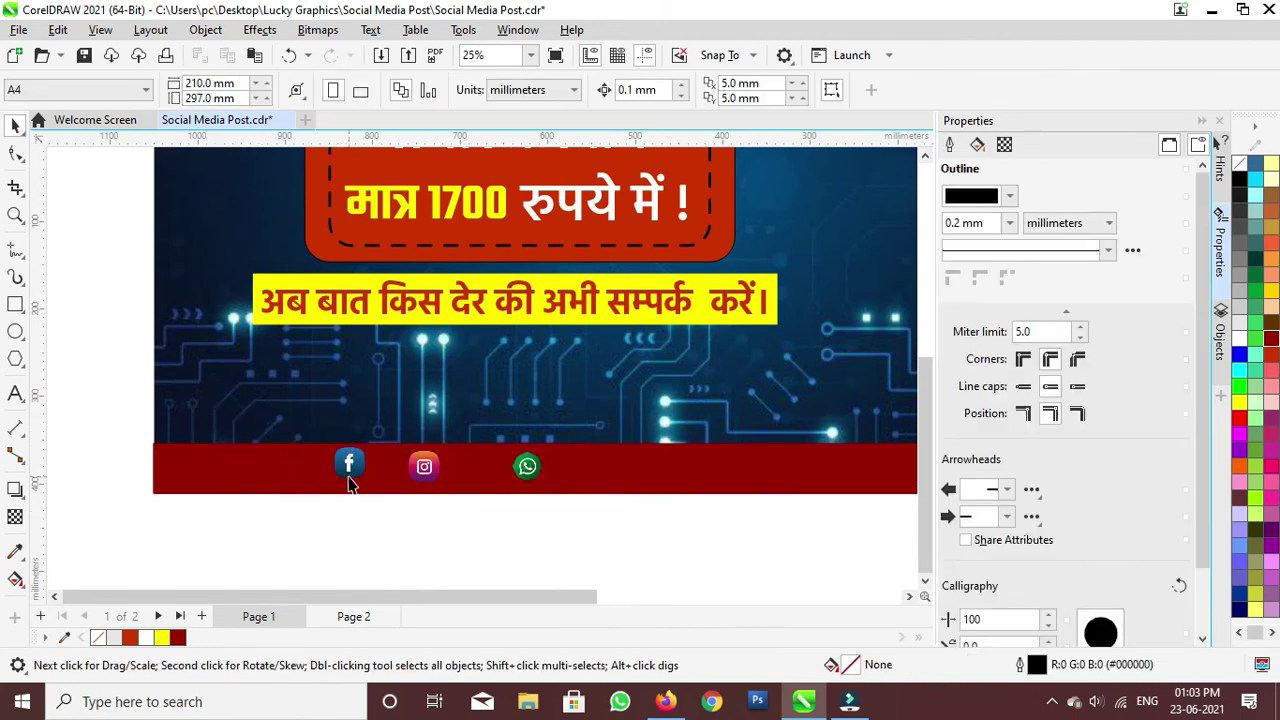
{"action": "left_click_drag", "start_coordinate": [350, 462], "coordinate": [188, 466]}
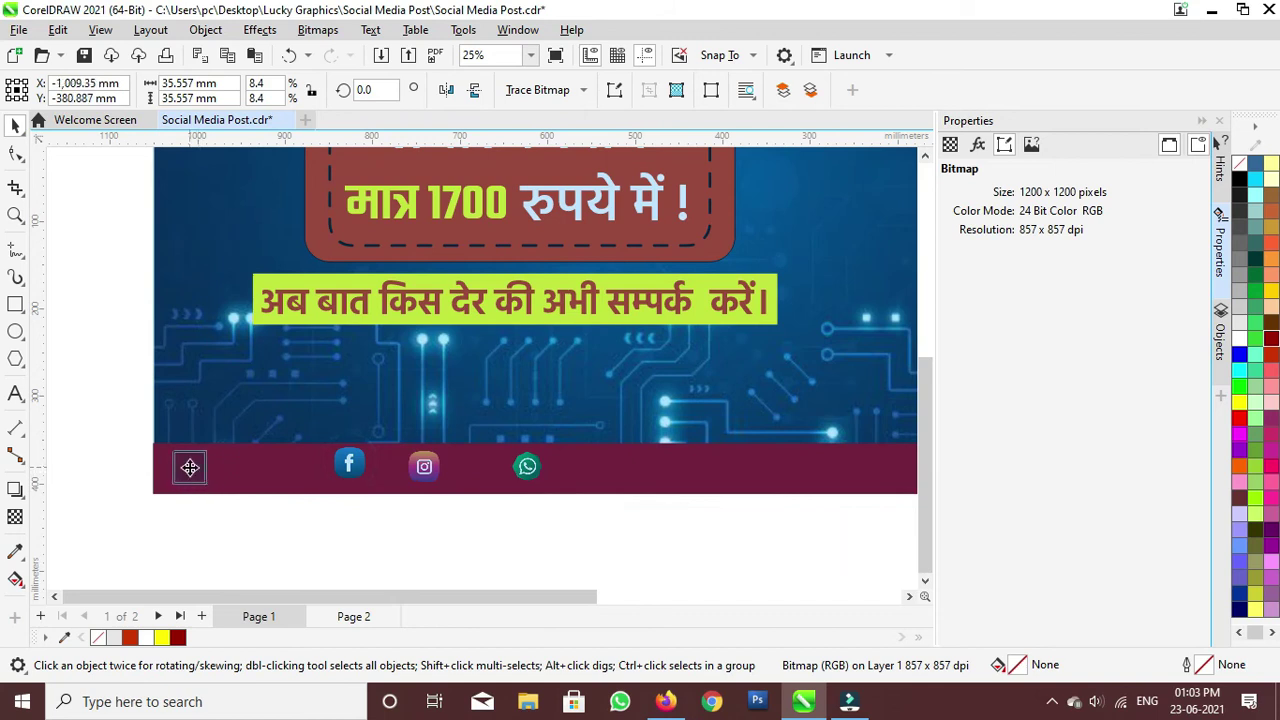
{"action": "scroll", "coordinate": [181, 473], "scroll_direction": "up", "scroll_amount": 4}
{"action": "left_click_drag", "start_coordinate": [289, 512], "coordinate": [311, 546]}
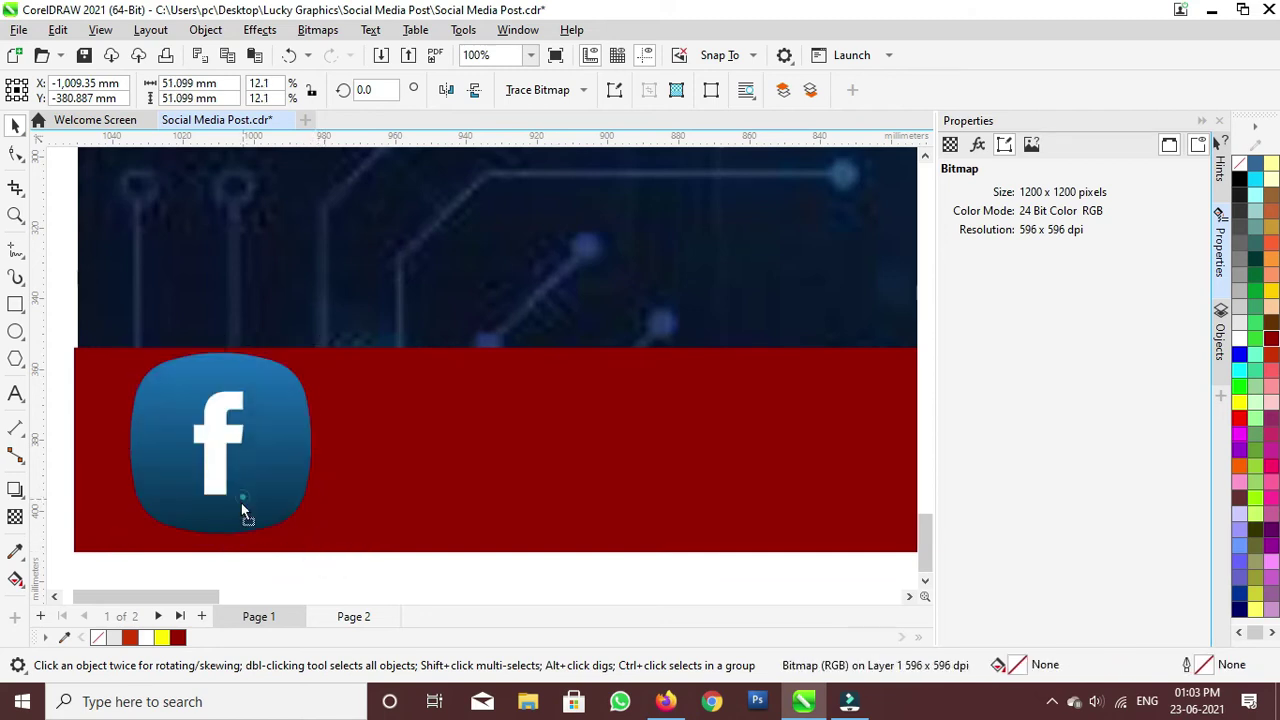
{"action": "scroll", "coordinate": [240, 495], "scroll_direction": "down", "scroll_amount": 3}
{"action": "left_click_drag", "start_coordinate": [238, 504], "coordinate": [245, 483]}
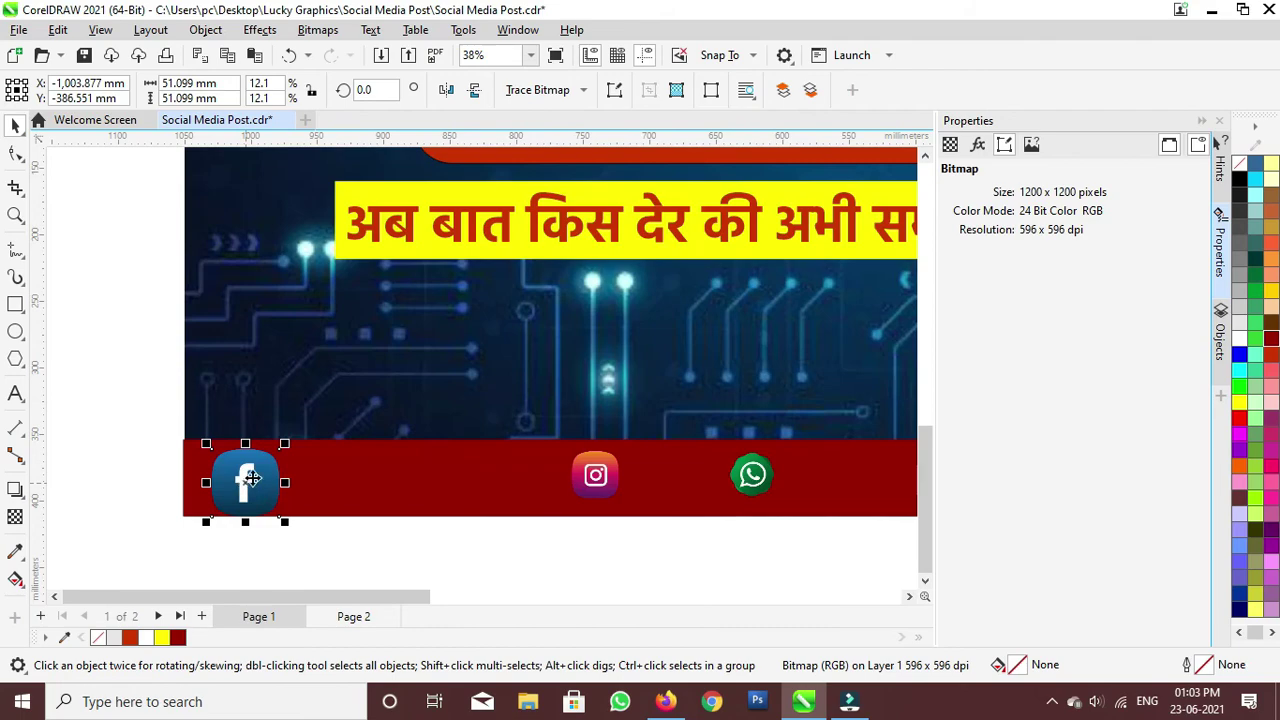
{"action": "scroll", "coordinate": [591, 472], "scroll_direction": "down", "scroll_amount": 2}
{"action": "scroll", "coordinate": [443, 466], "scroll_direction": "up", "scroll_amount": 3}
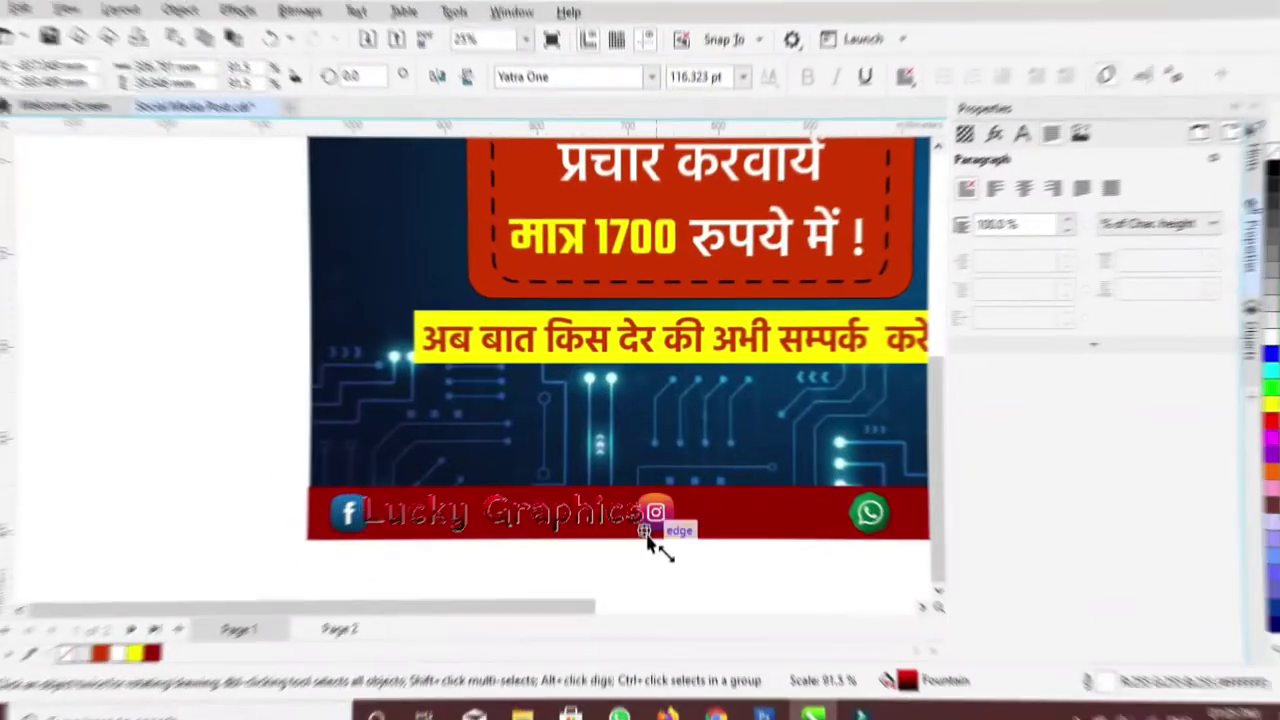
Step: Resize the first handle text on the footer and adjust its outline
{"action": "left_click", "coordinate": [1240, 403]}
{"action": "left_click_drag", "start_coordinate": [647, 540], "coordinate": [514, 505]}
{"action": "right_click", "coordinate": [1240, 180]}
{"action": "scroll", "coordinate": [294, 540], "scroll_direction": "up", "scroll_amount": 2}
Step: Add the Instagram handle text in yellow beside the Instagram icon and size it
{"action": "key", "text": "F8"}
{"action": "left_click", "coordinate": [603, 510]}
{"action": "type", "text": "Lucky_Degital_Media"}
{"action": "left_click_drag", "start_coordinate": [711, 514], "coordinate": [823, 526]}
{"action": "left_click_drag", "start_coordinate": [656, 500], "coordinate": [710, 494]}
{"action": "left_click", "coordinate": [162, 637]}
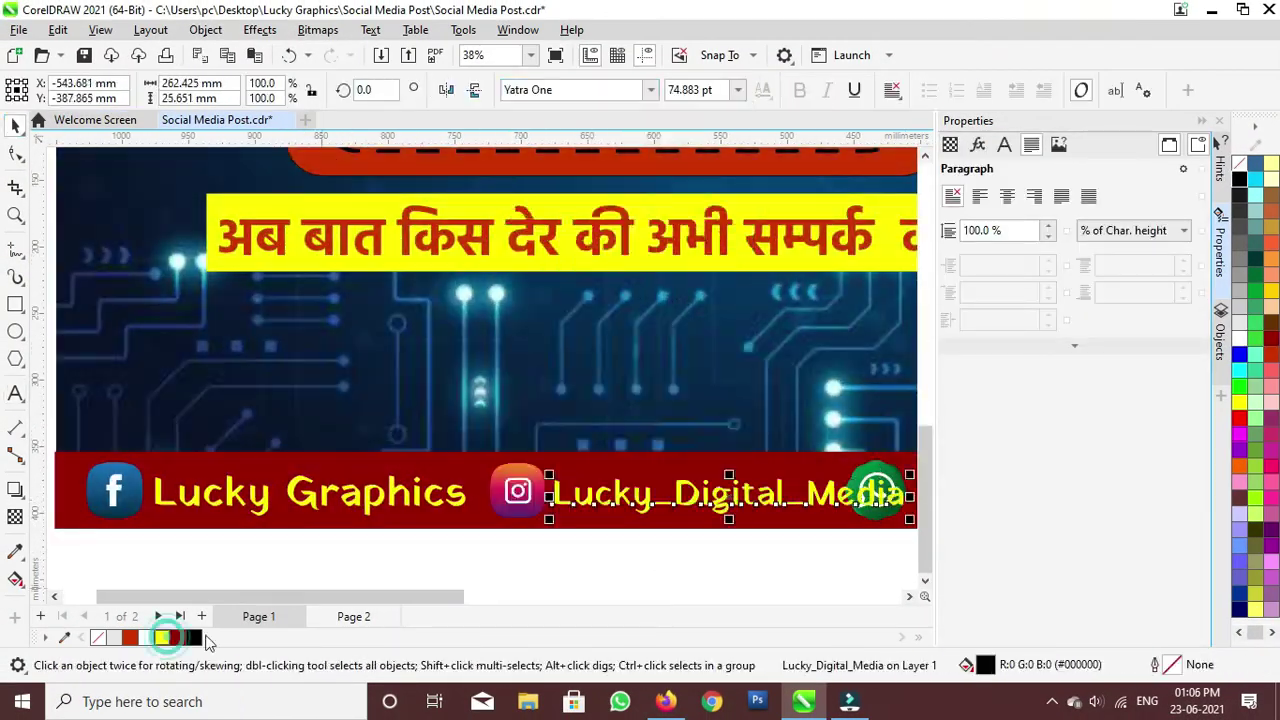
{"action": "left_click_drag", "start_coordinate": [911, 474], "coordinate": [840, 481]}
{"action": "left_click_drag", "start_coordinate": [517, 490], "coordinate": [500, 491]}
{"action": "left_click_drag", "start_coordinate": [600, 494], "coordinate": [582, 493]}
{"action": "left_click_drag", "start_coordinate": [823, 482], "coordinate": [842, 480]}
Step: Shrink the first handle text and shift the Instagram icon left on the bar
{"action": "left_click", "coordinate": [640, 525]}
{"action": "mouse_move", "coordinate": [806, 544]}
{"action": "left_mouse_down"}
{"action": "mouse_move", "coordinate": [784, 541]}
{"action": "mouse_move", "coordinate": [816, 530]}
{"action": "left_mouse_up"}
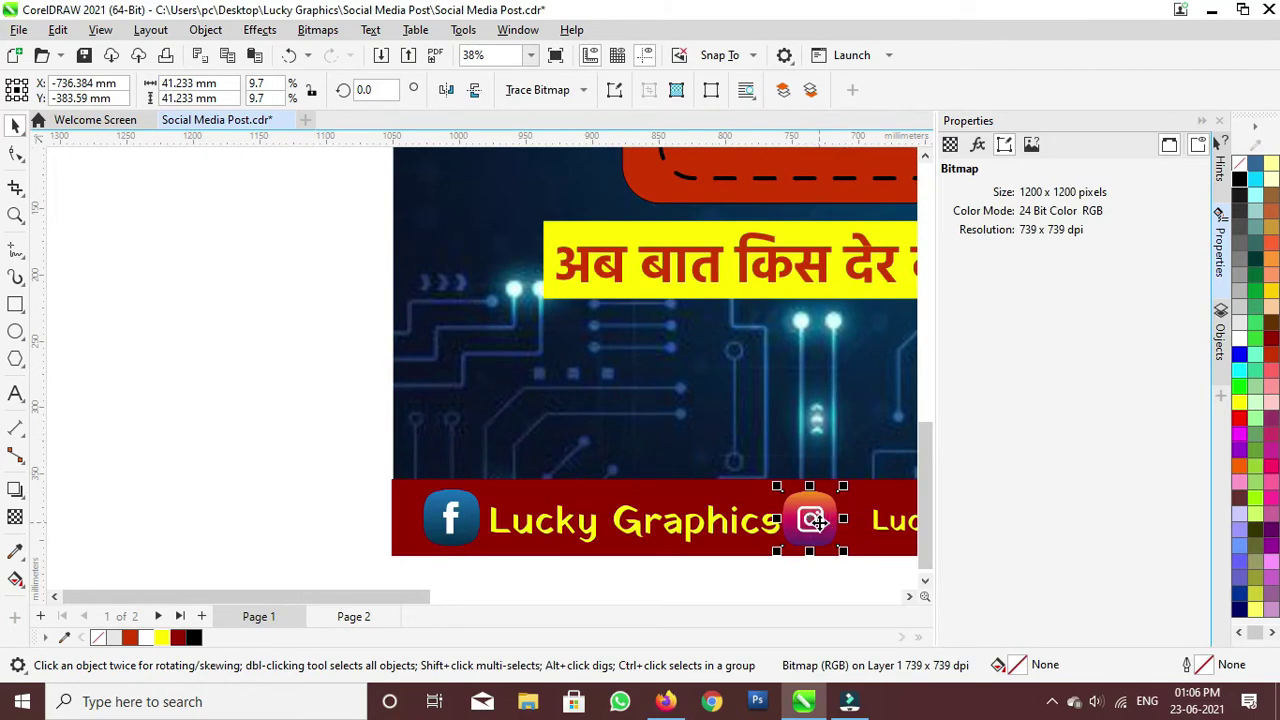
{"action": "scroll", "coordinate": [700, 470], "scroll_direction": "down", "scroll_amount": 1}
{"action": "left_click", "coordinate": [750, 455]}
{"action": "left_click_drag", "start_coordinate": [630, 468], "coordinate": [613, 470]}
{"action": "left_click", "coordinate": [886, 456]}
{"action": "scroll", "coordinate": [812, 490], "scroll_direction": "up", "scroll_amount": 2}
{"action": "scroll", "coordinate": [461, 441], "scroll_direction": "down", "scroll_amount": 1}
{"action": "left_click", "coordinate": [430, 408]}
Step: Move the second handle text left and stretch it to fit beside its icon
{"action": "left_click_drag", "start_coordinate": [540, 446], "coordinate": [532, 406]}
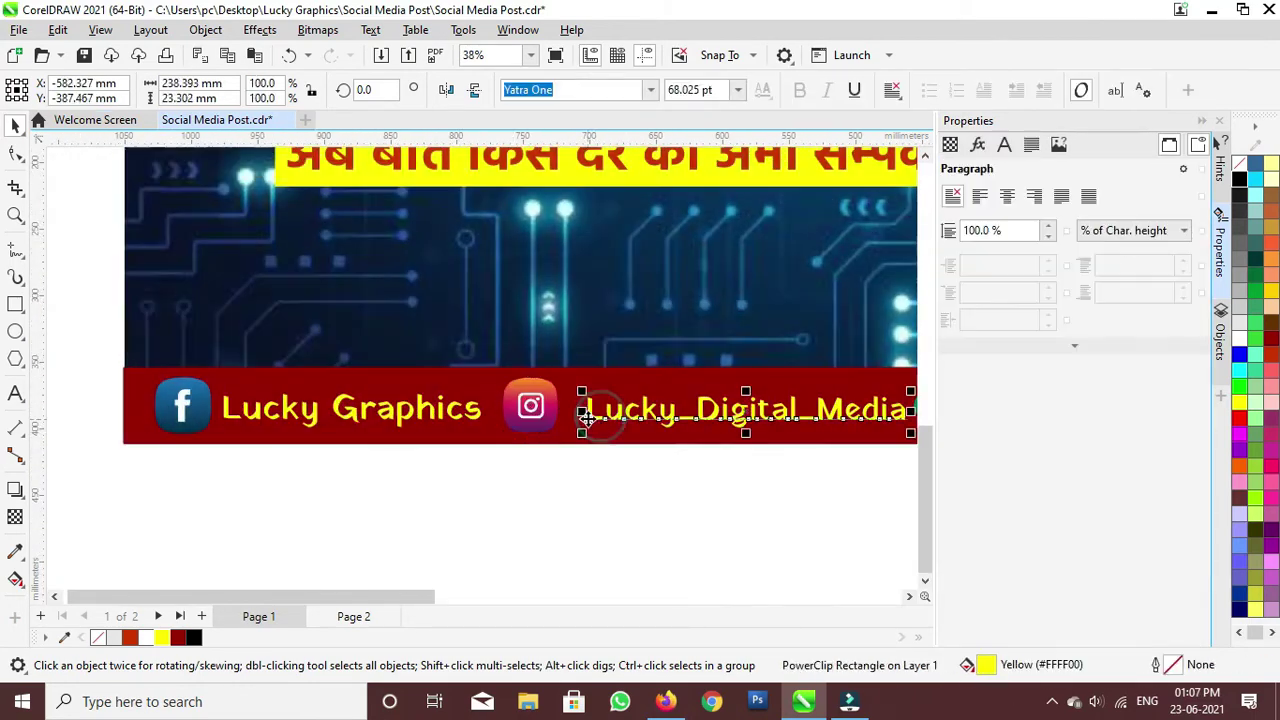
{"action": "left_click_drag", "start_coordinate": [603, 423], "coordinate": [583, 423]}
{"action": "scroll", "coordinate": [531, 450], "scroll_direction": "up", "scroll_amount": 1}
{"action": "left_click_drag", "start_coordinate": [543, 386], "coordinate": [531, 386]}
{"action": "scroll", "coordinate": [341, 449], "scroll_direction": "down", "scroll_amount": 1}
{"action": "scroll", "coordinate": [342, 448], "scroll_direction": "down", "scroll_amount": 1}
Step: Add the contact phone number as yellow text, enlarge it and place it on the footer bar
{"action": "key", "text": "F8"}
{"action": "left_click", "coordinate": [250, 563]}
{"action": "left_click_drag", "start_coordinate": [282, 556], "coordinate": [415, 539]}
{"action": "left_click", "coordinate": [162, 637]}
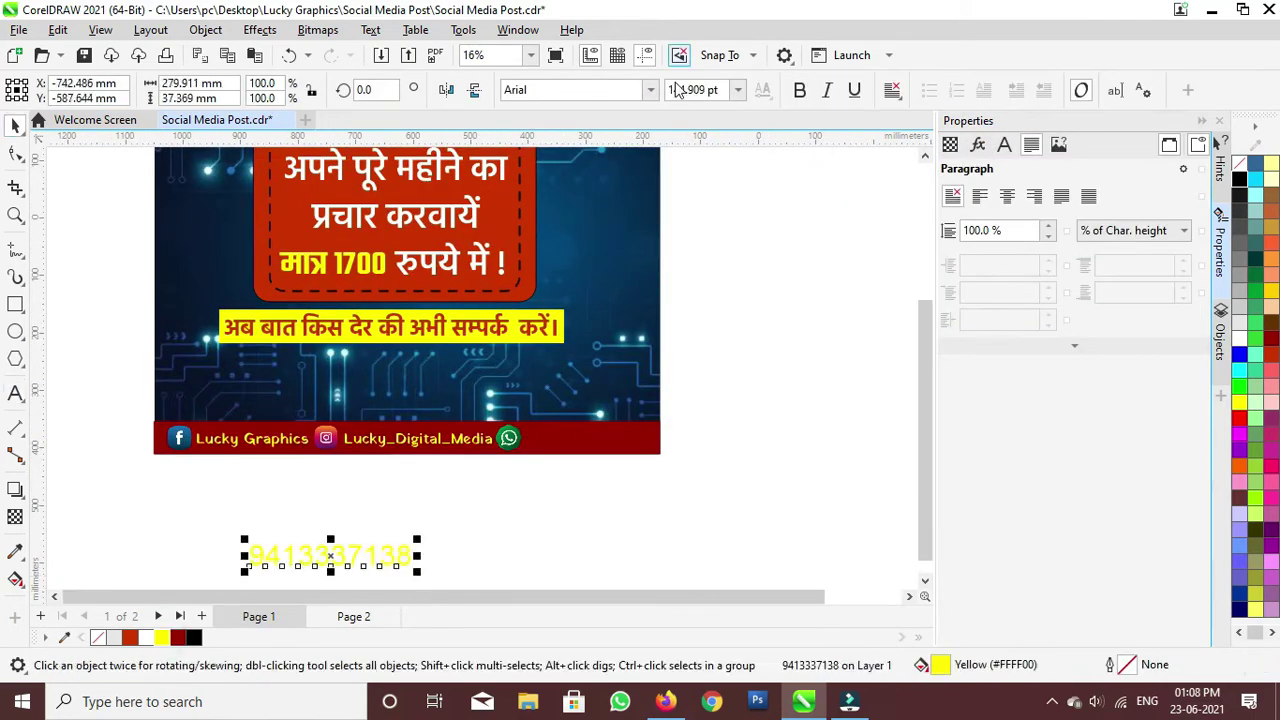
{"action": "left_click_drag", "start_coordinate": [330, 555], "coordinate": [584, 441]}
{"action": "left_click_drag", "start_coordinate": [389, 437], "coordinate": [421, 437]}
{"action": "left_click", "coordinate": [475, 440]}
Step: Check the footer layout, deselect everything and save the design
{"action": "scroll", "coordinate": [475, 462], "scroll_direction": "down", "scroll_amount": 2}
{"action": "left_click", "coordinate": [314, 506]}
{"action": "scroll", "coordinate": [330, 496], "scroll_direction": "up", "scroll_amount": 2}
{"action": "left_click", "coordinate": [354, 474]}
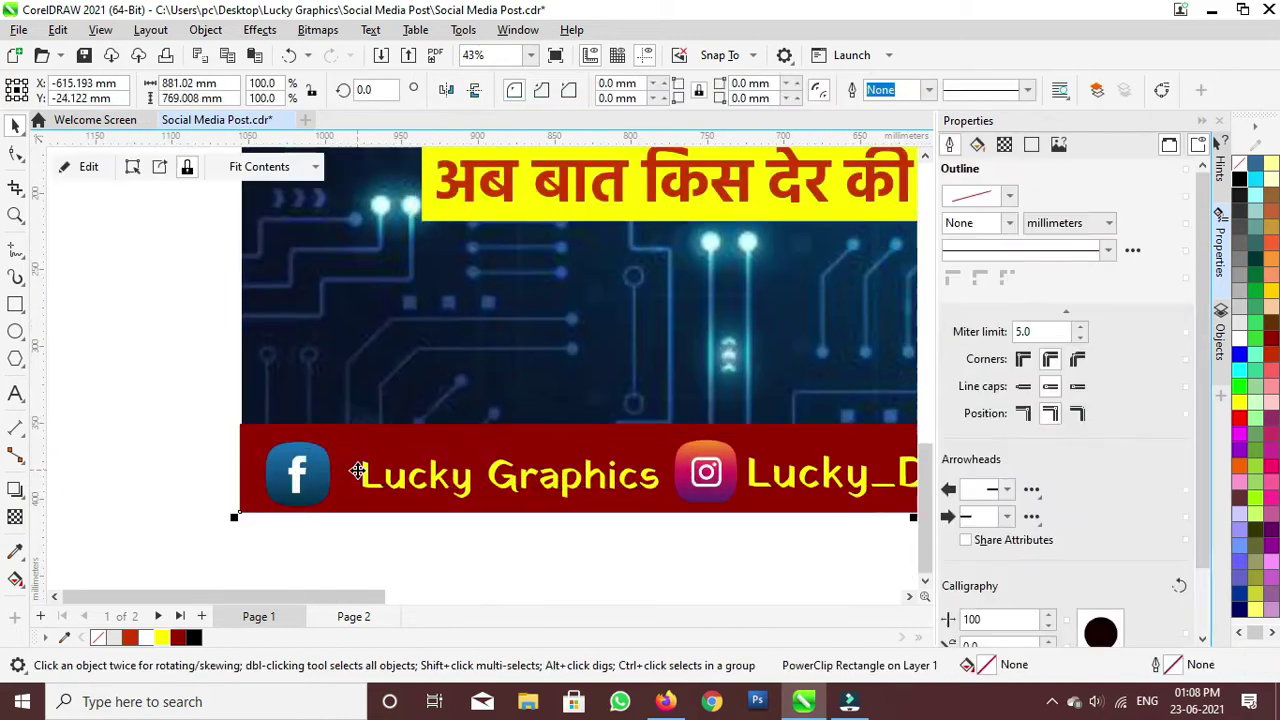
{"action": "scroll", "coordinate": [400, 480], "scroll_direction": "down", "scroll_amount": 3}
{"action": "left_click", "coordinate": [477, 513]}
{"action": "key", "text": "ctrl+s"}
Step: Export the design as a PDF to the Desktop
{"action": "key", "text": "ctrl+e"}
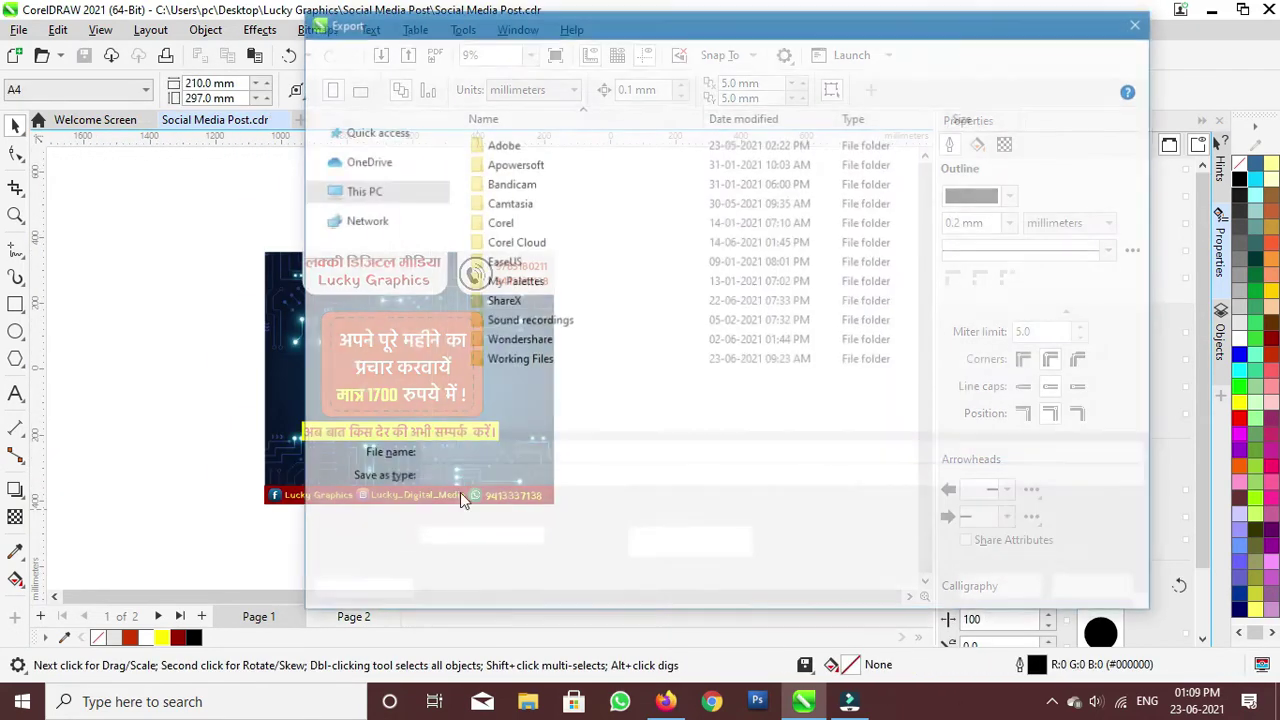
{"action": "left_click", "coordinate": [370, 236]}
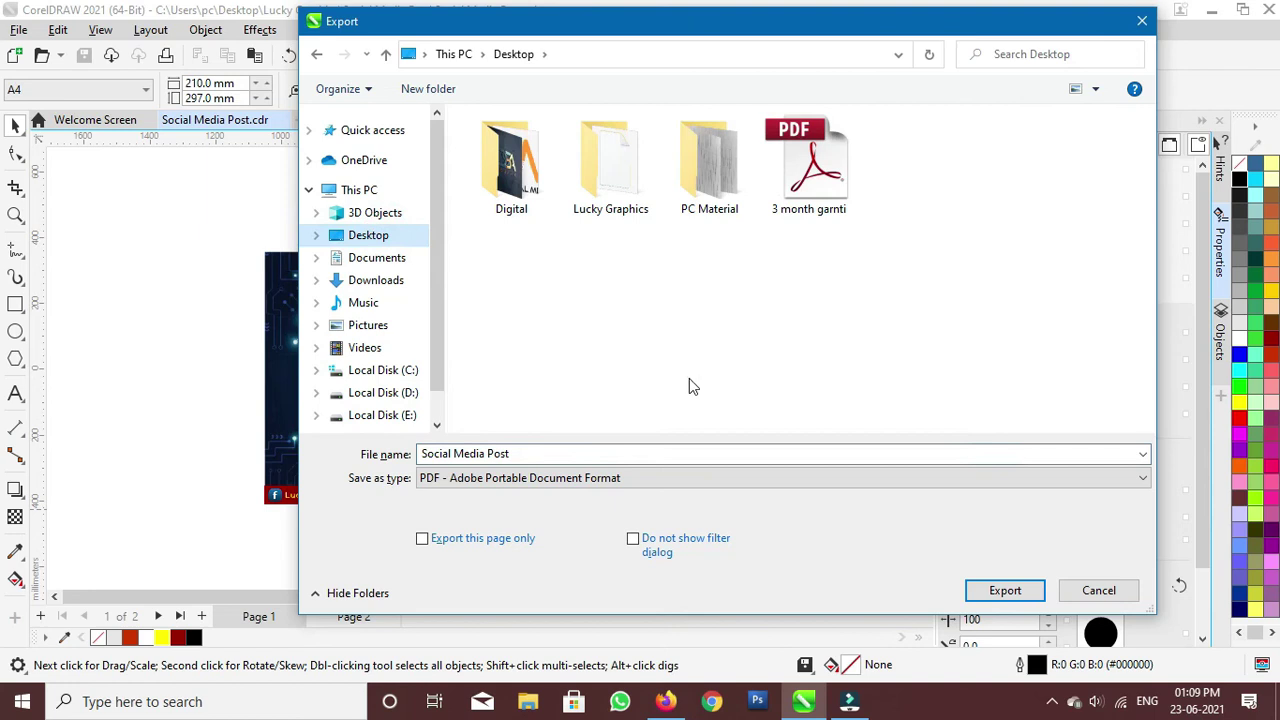
{"action": "left_click", "coordinate": [1005, 596]}
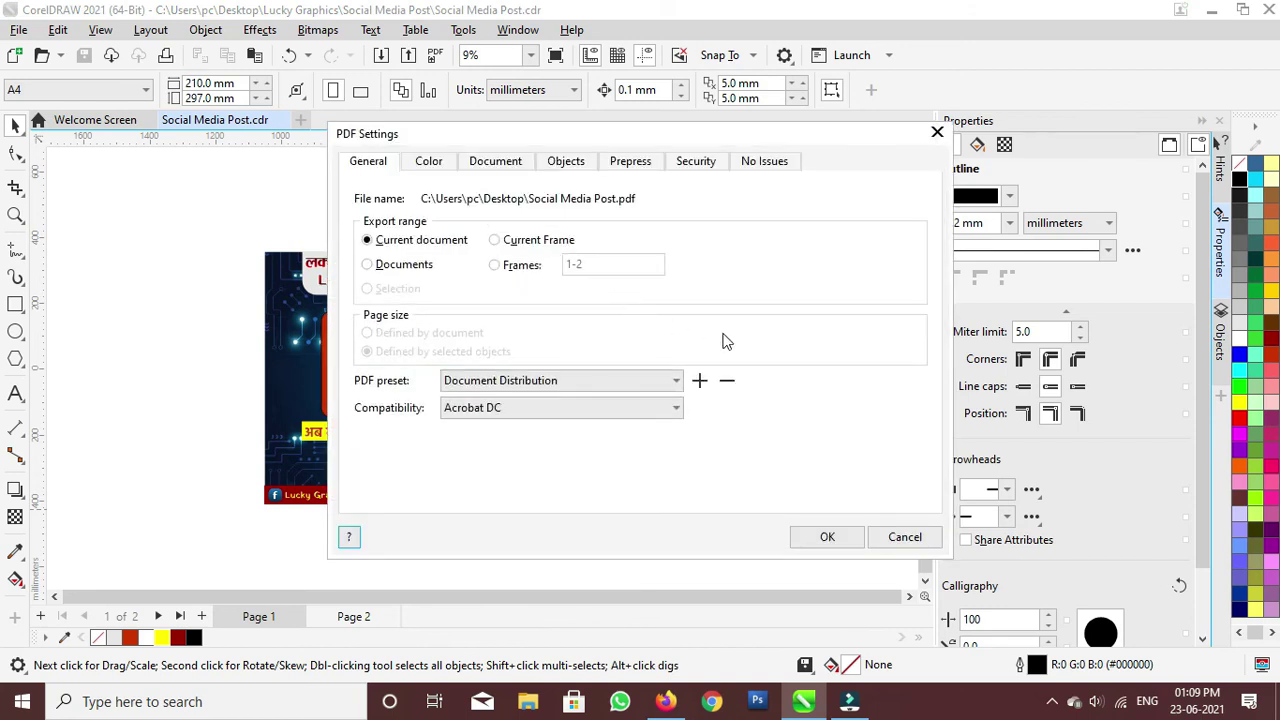
{"action": "left_click", "coordinate": [916, 537]}
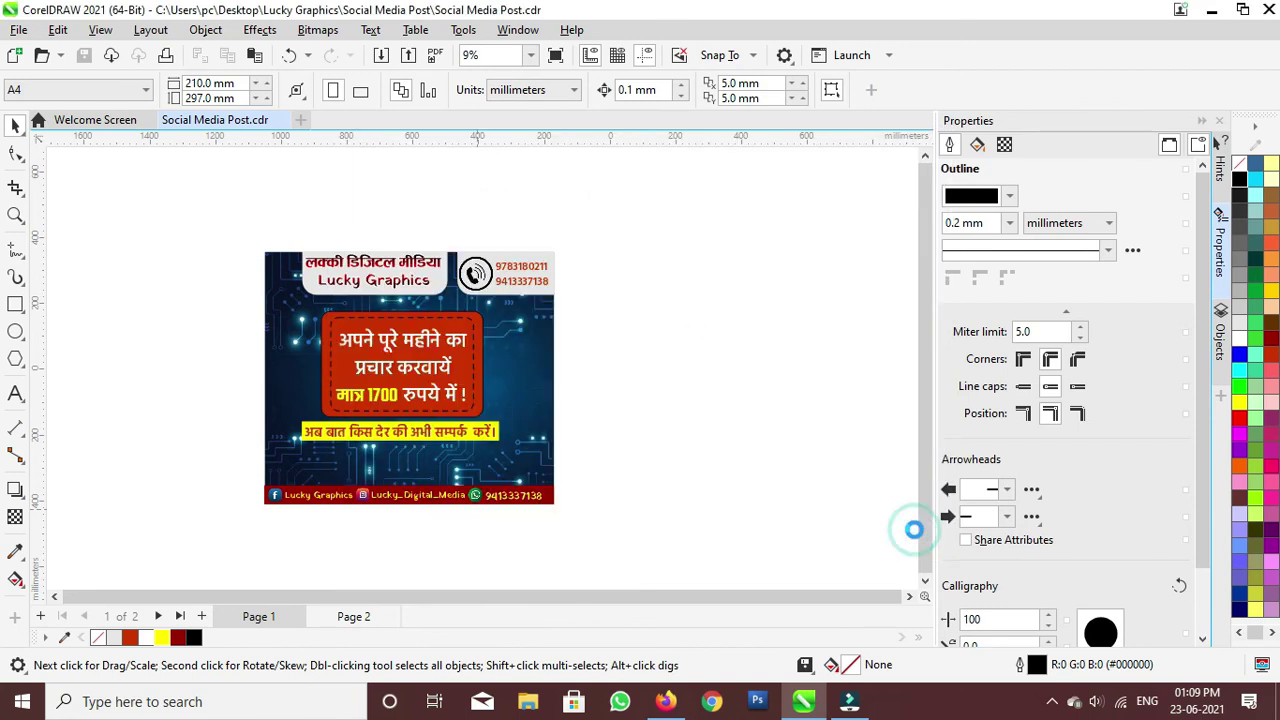
Step: Export the post again as a JPG named 'Social Media Post' at Highest quality
{"action": "key", "text": "ctrl+e"}
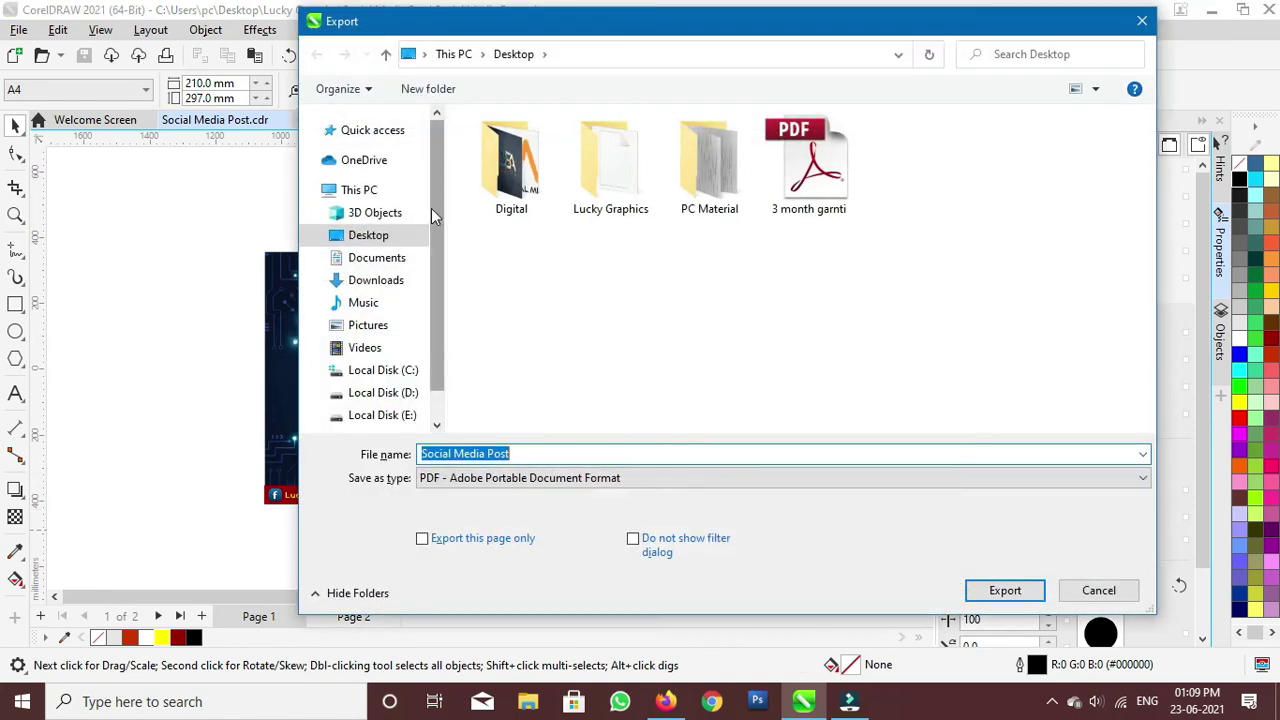
{"action": "left_click", "coordinate": [698, 484]}
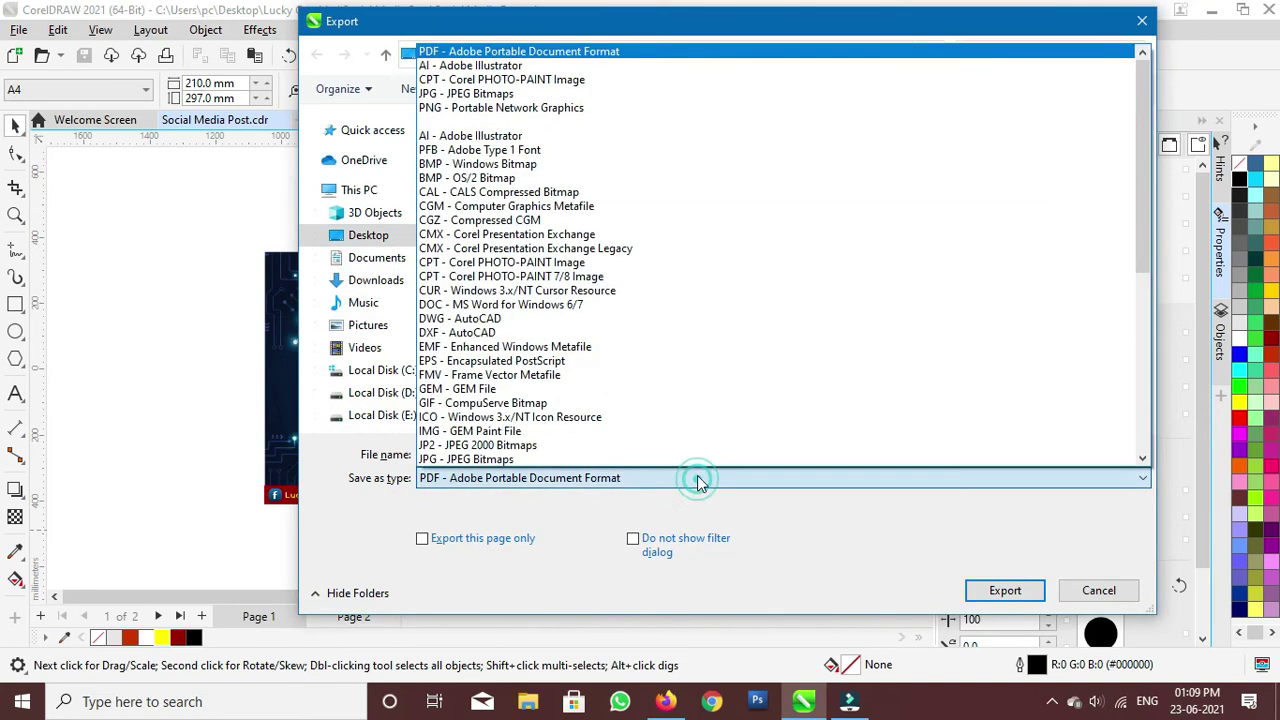
{"action": "left_click", "coordinate": [549, 95]}
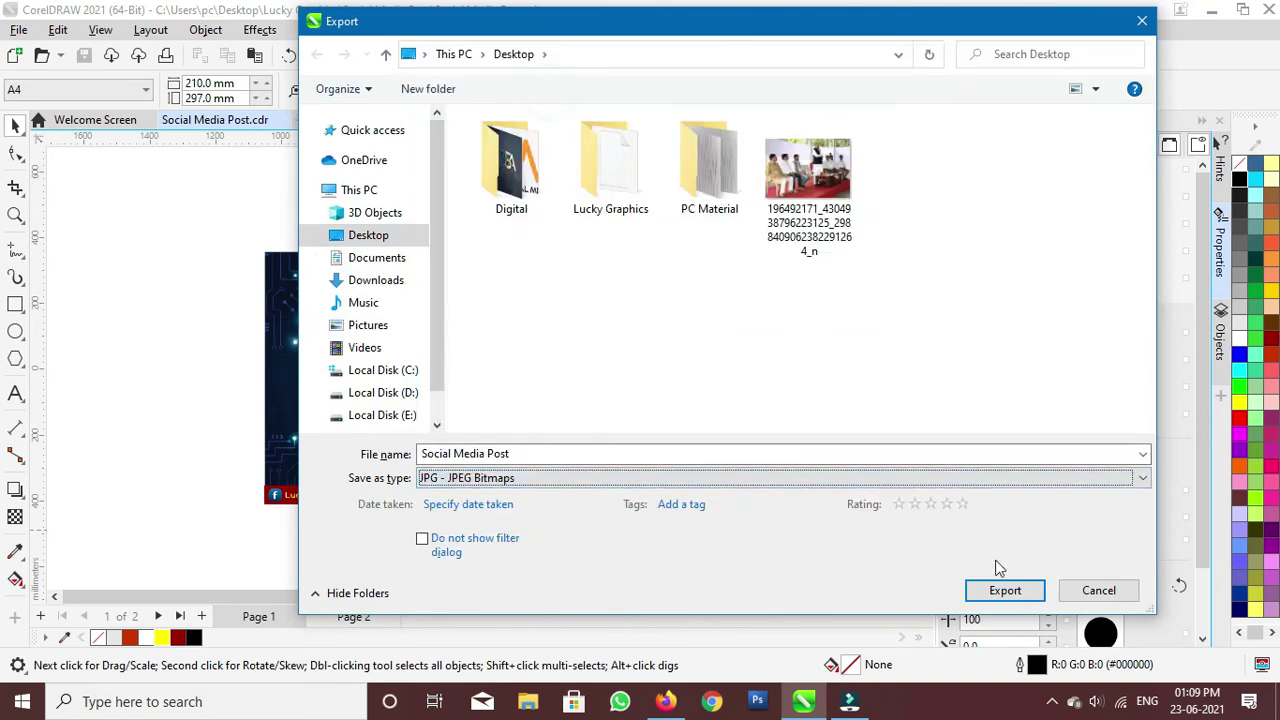
{"action": "left_click", "coordinate": [998, 590]}
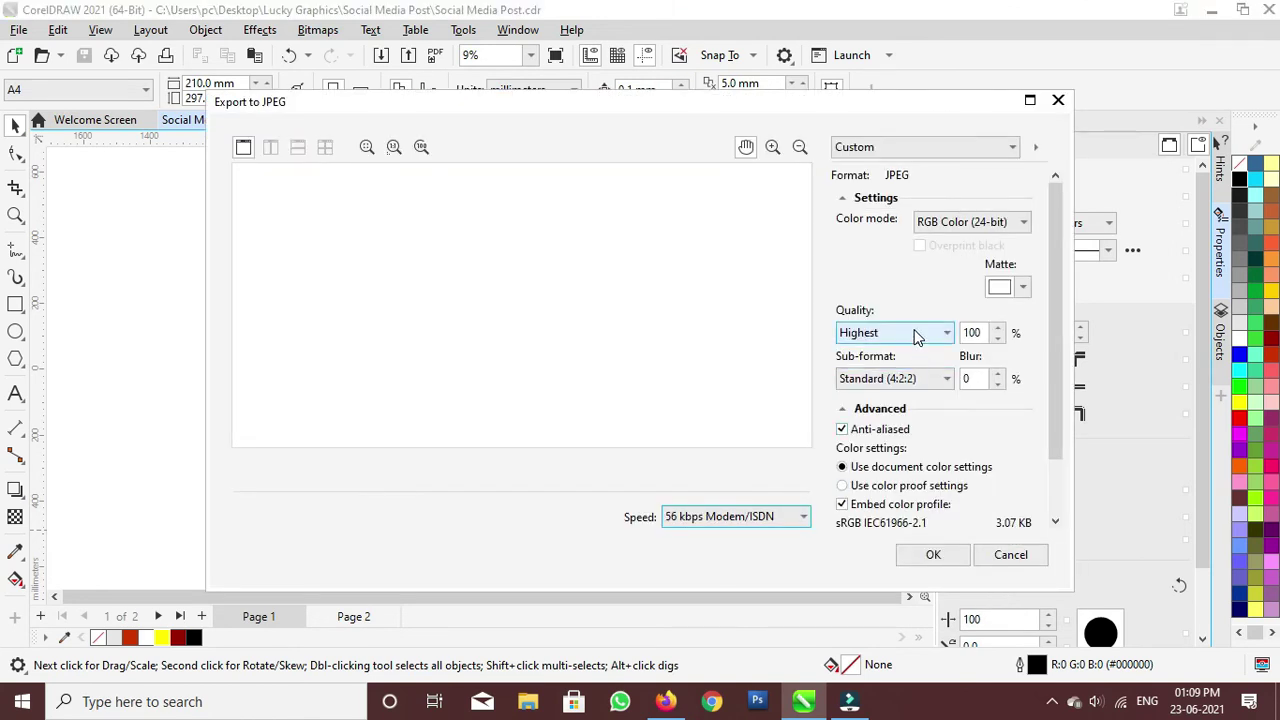
{"action": "left_click", "coordinate": [917, 335]}
{"action": "left_click", "coordinate": [916, 355]}
{"action": "left_click", "coordinate": [935, 554]}
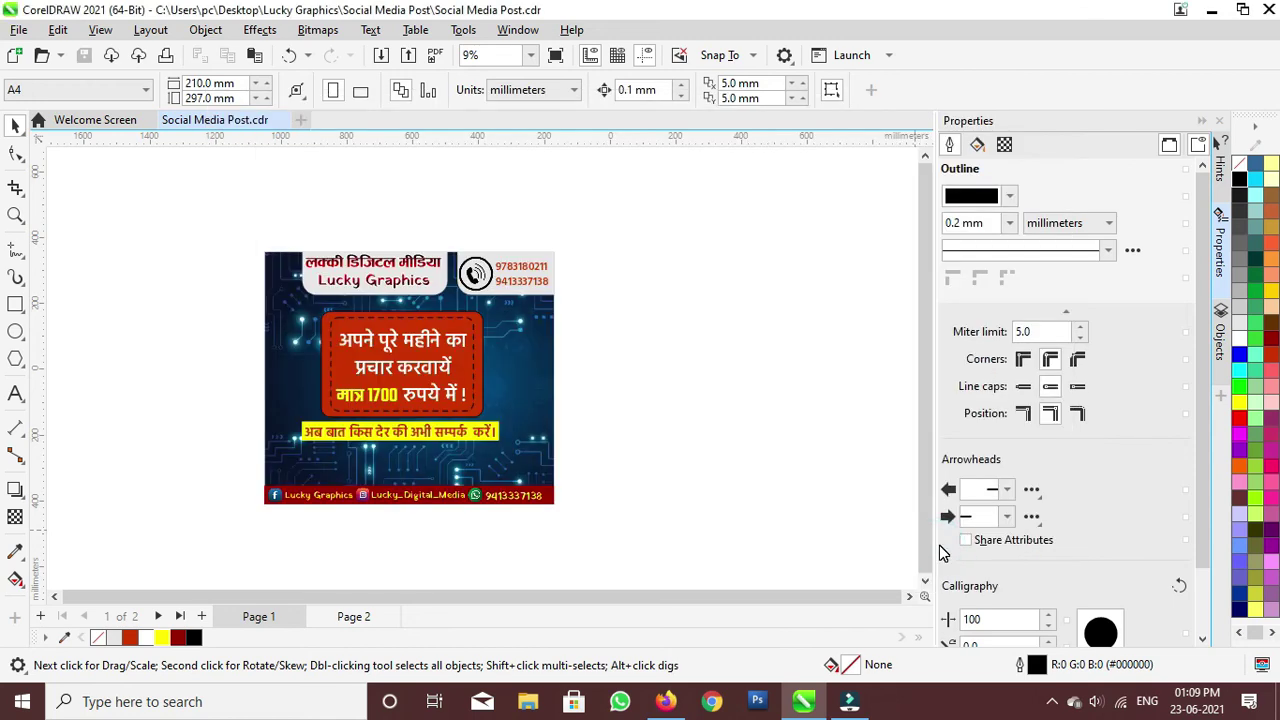